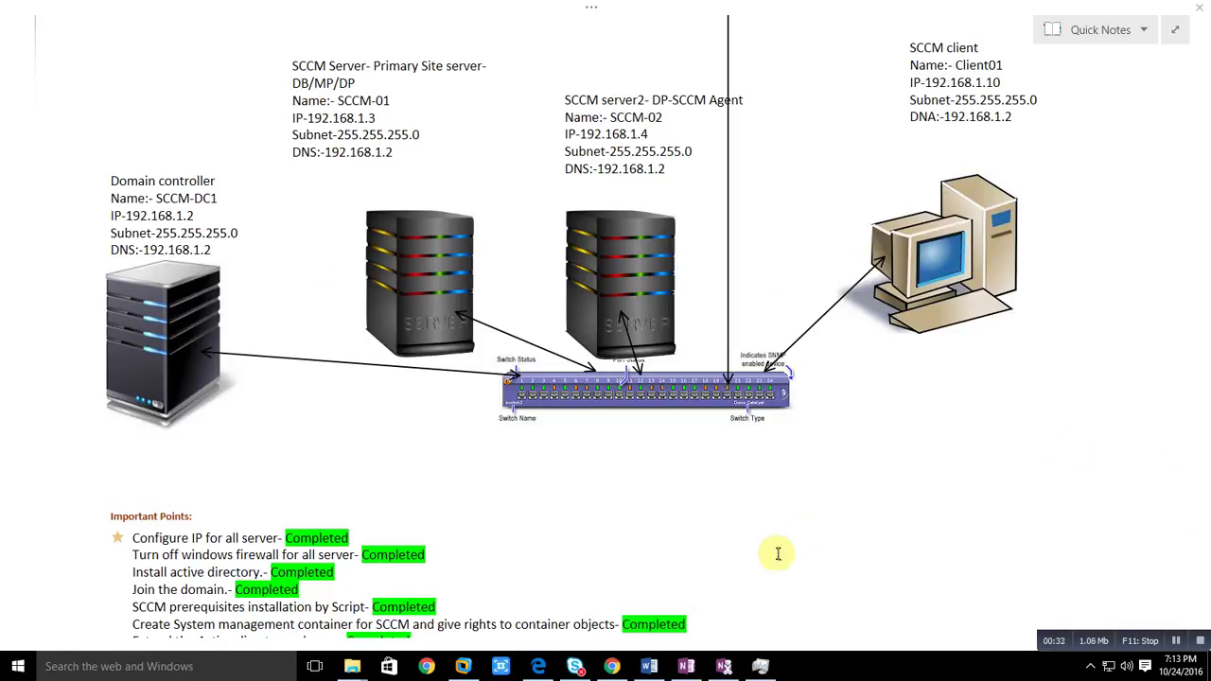
- Review the SCCM-02 server details in the lab diagram and the remaining topics in the Important Points checklist
click(651, 267)
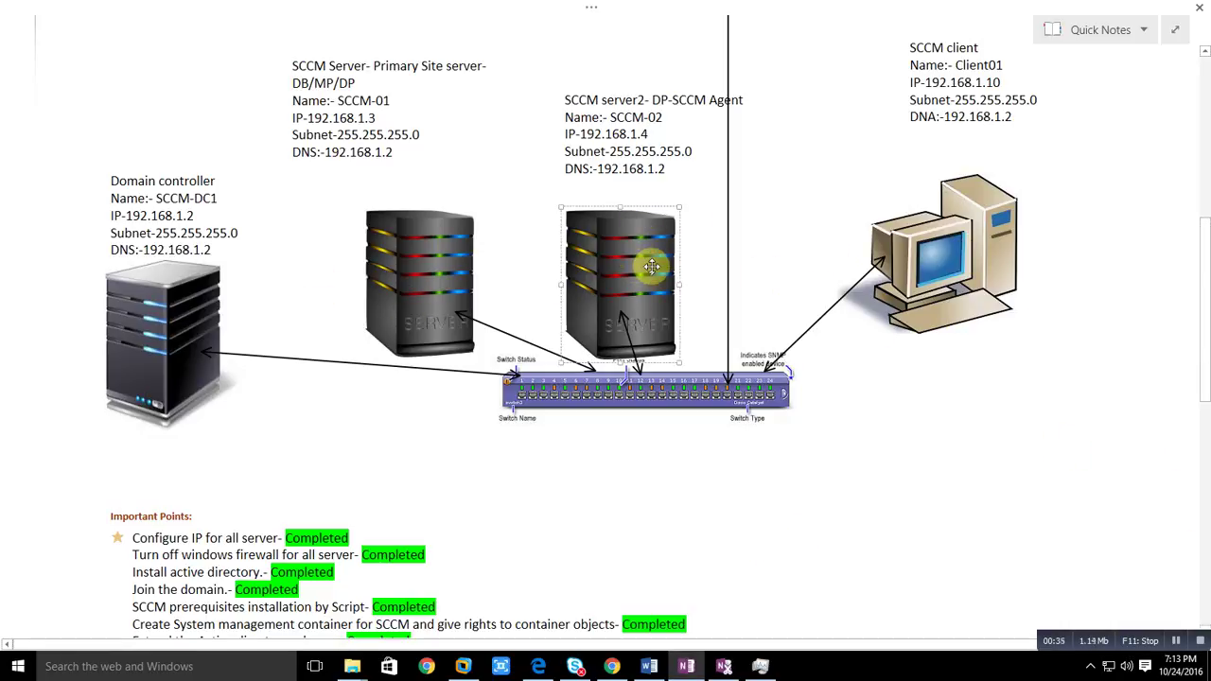
click(602, 168)
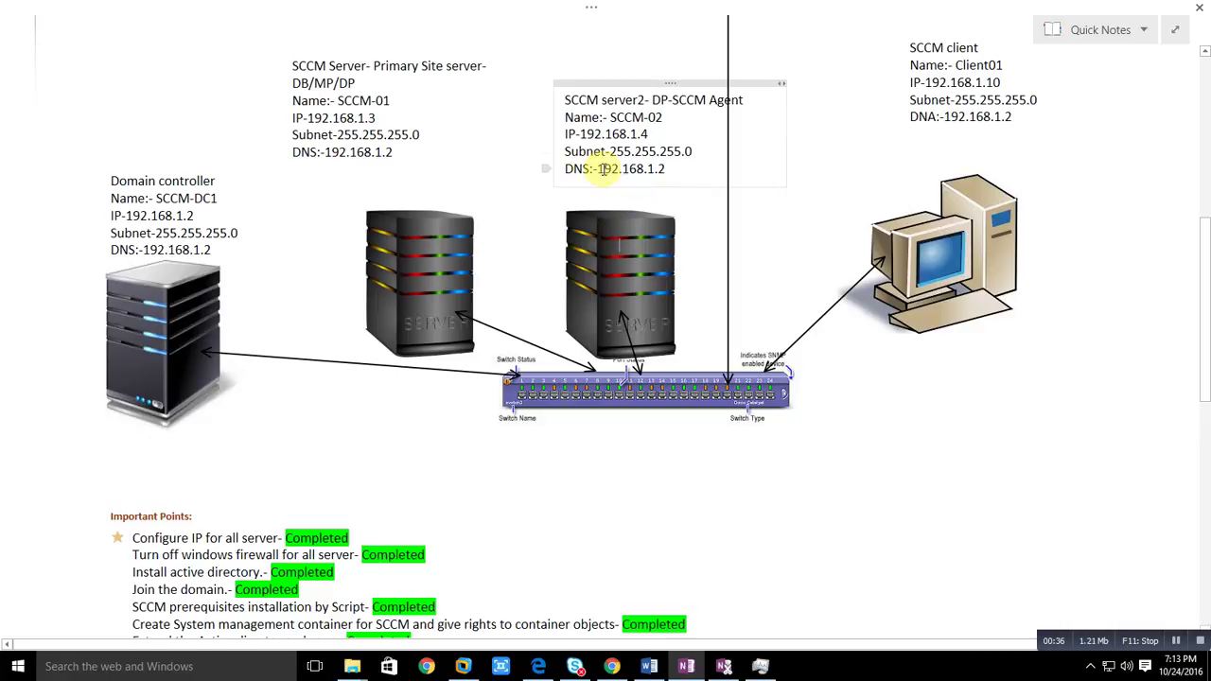
drag(1204, 397, 1204, 518)
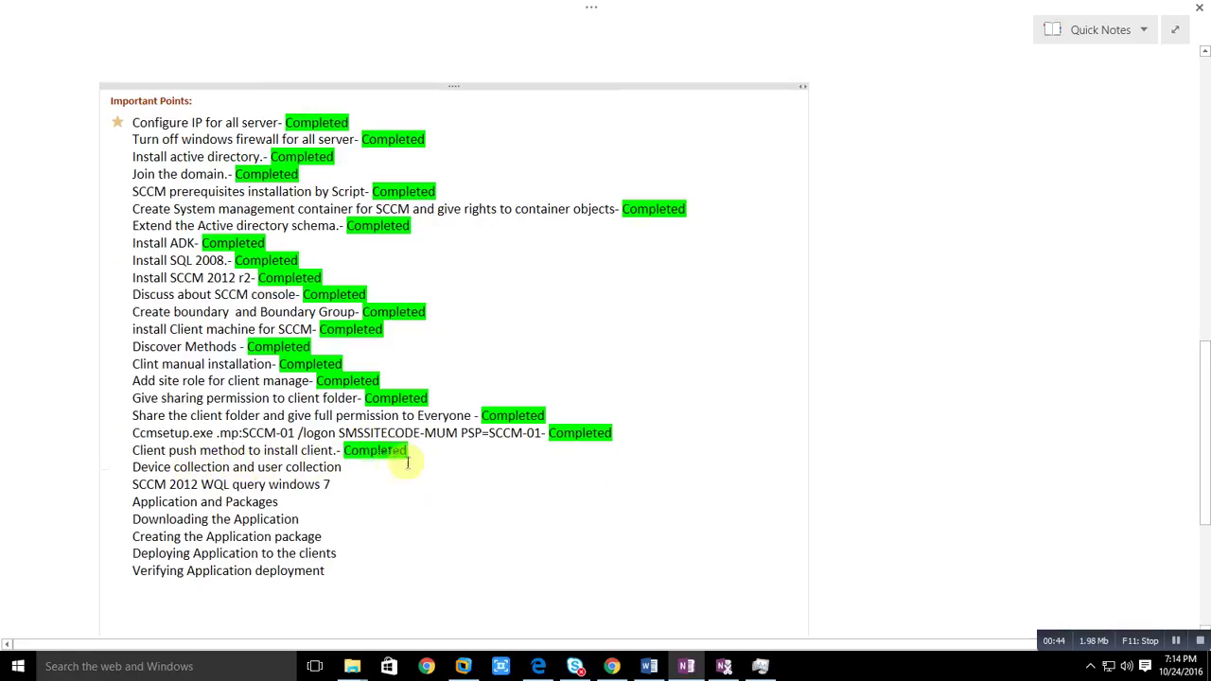
drag(407, 453, 134, 452)
click(447, 468)
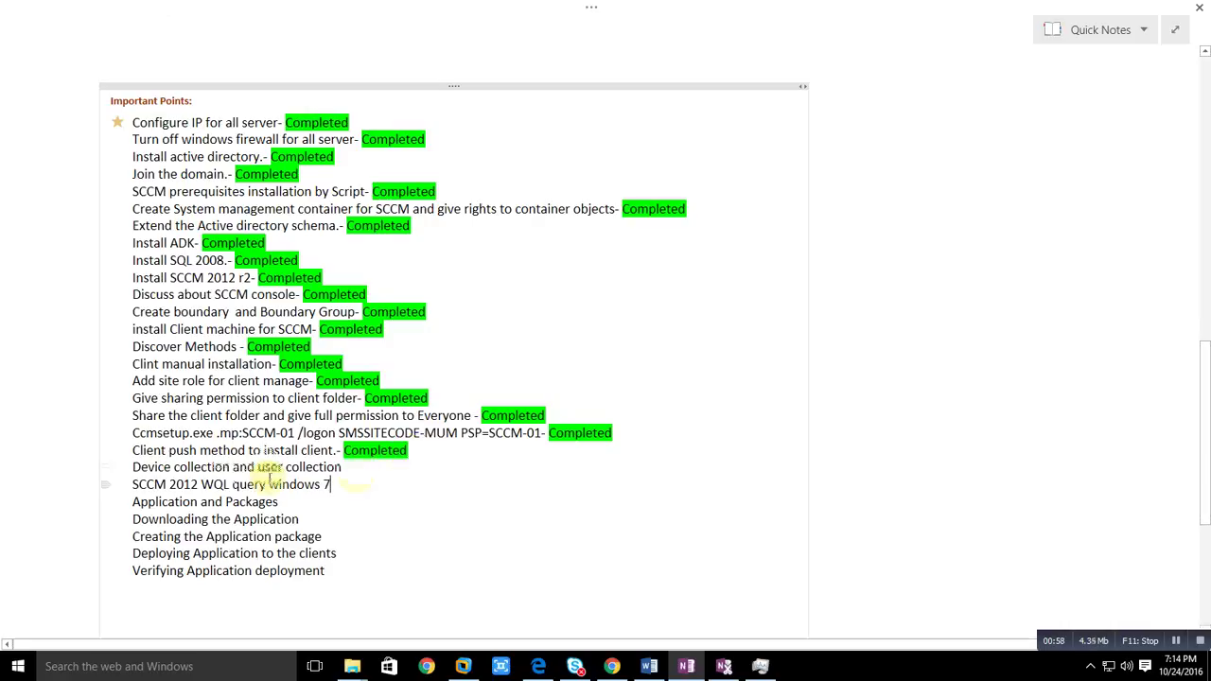
drag(331, 575, 344, 467)
click(248, 511)
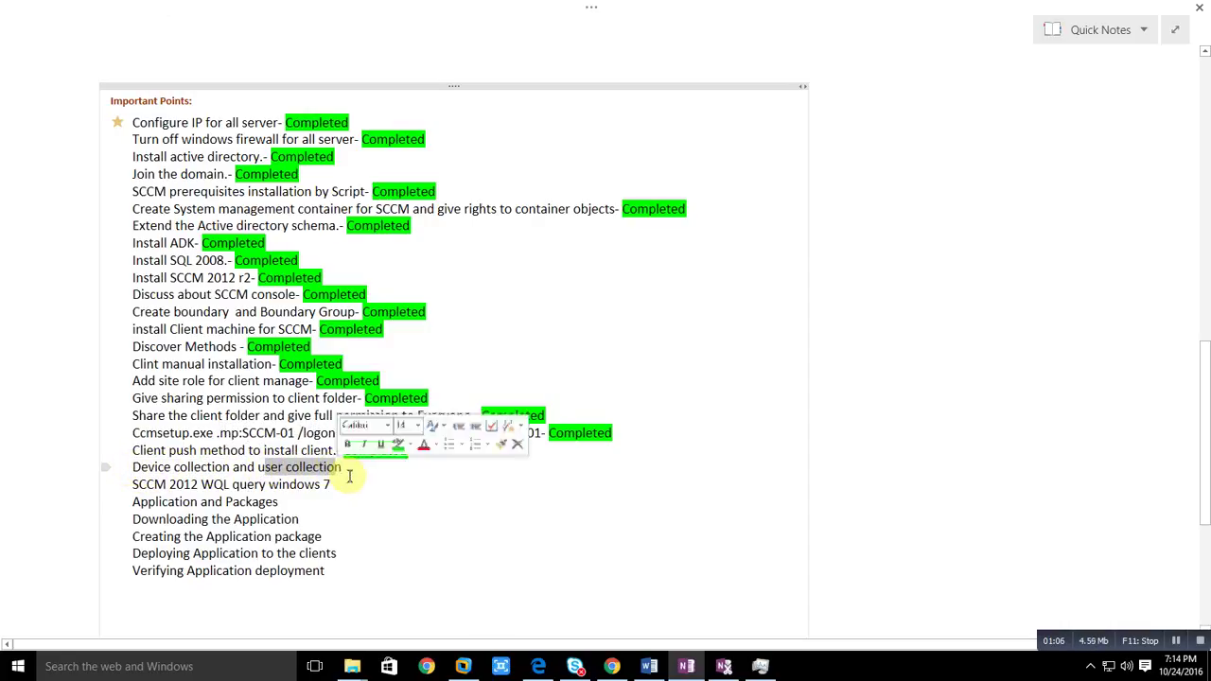
click(343, 468)
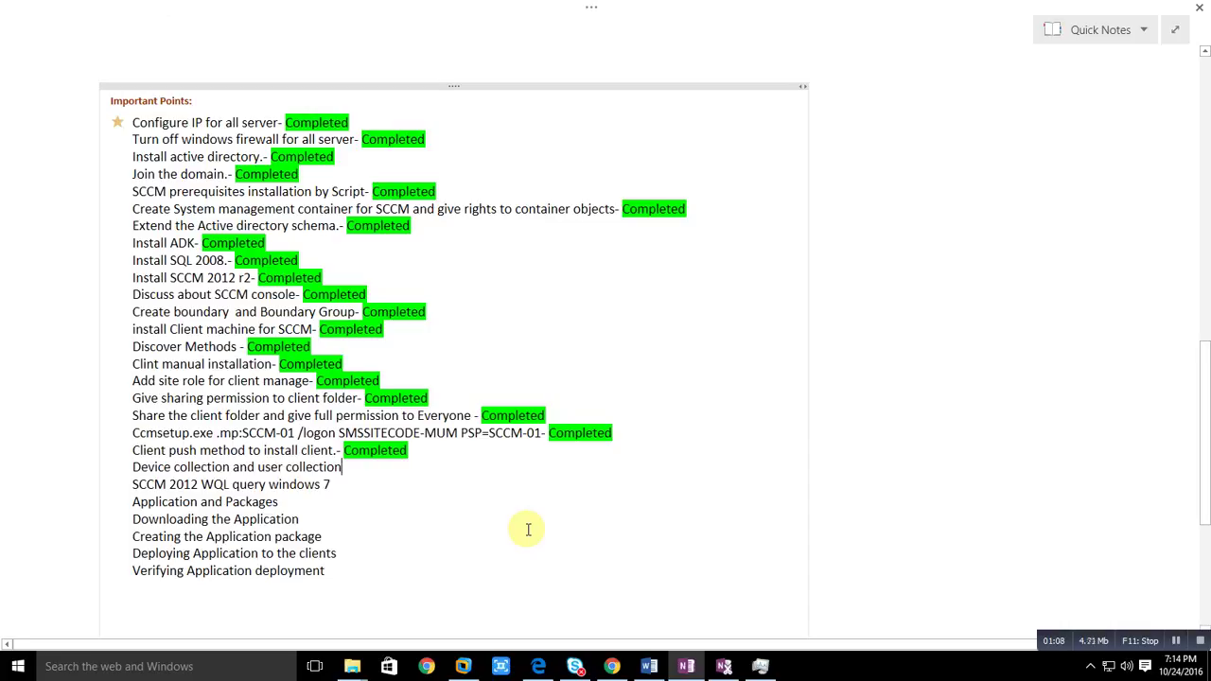
- Switch to the Configuration Manager console on the SCCM-01 virtual machine and view the user collections and device collections
click(465, 668)
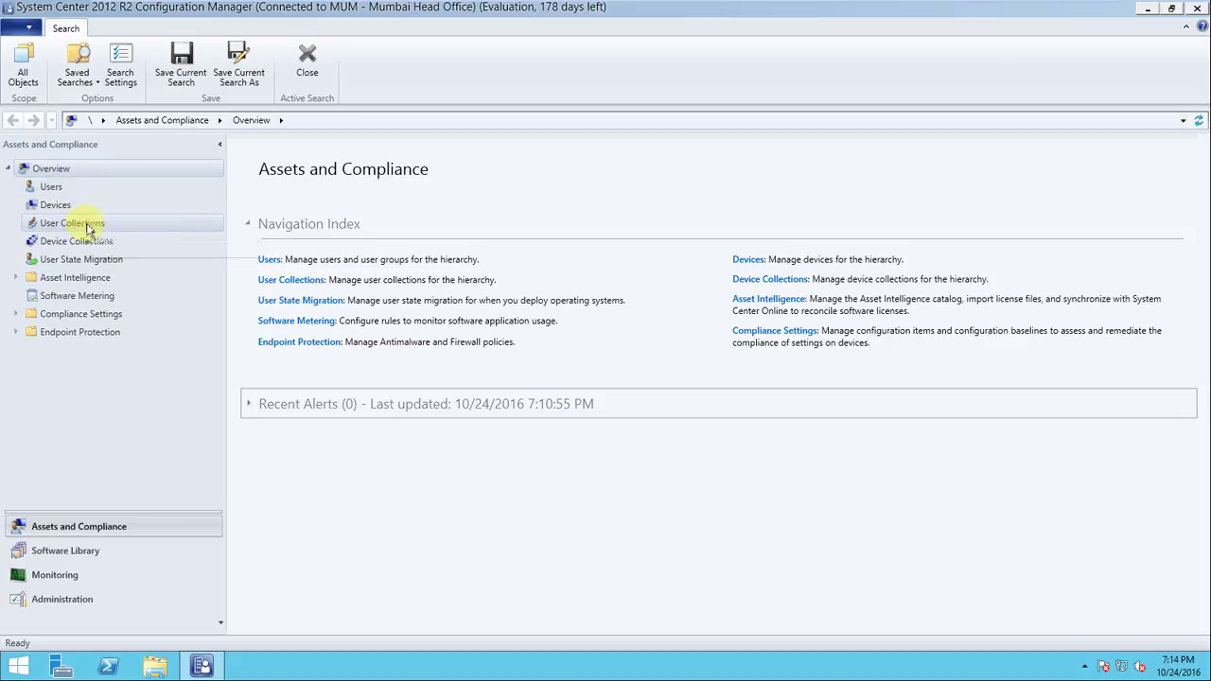
click(93, 227)
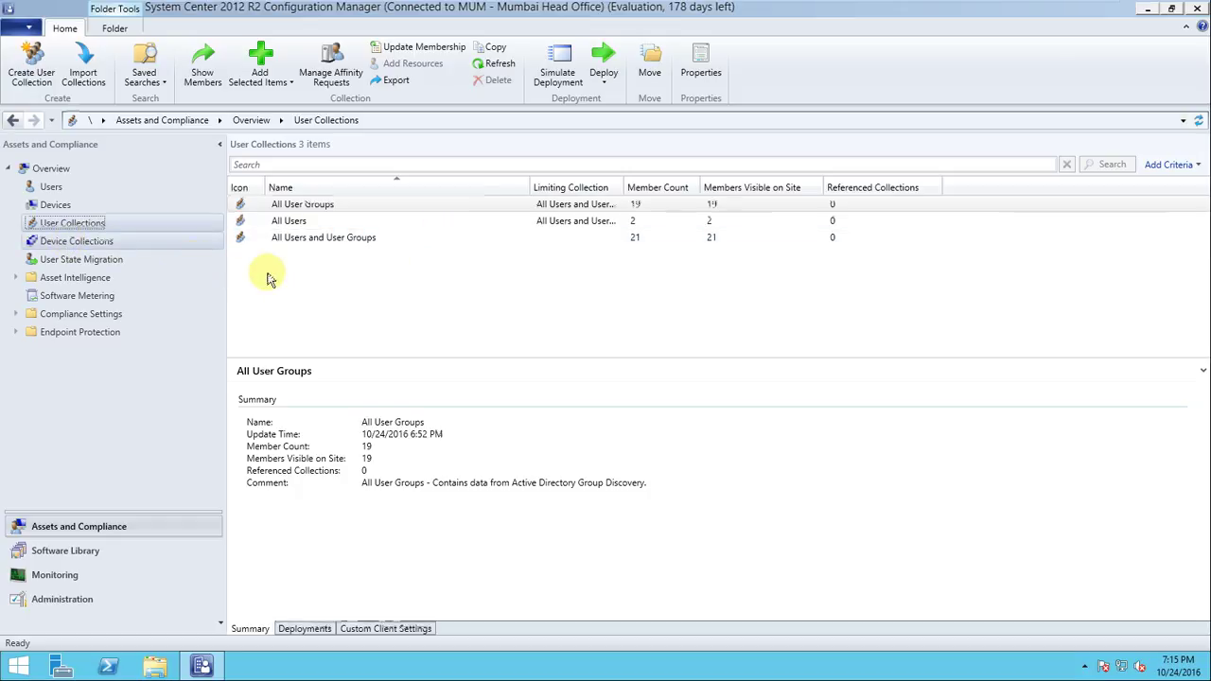
key(Down)
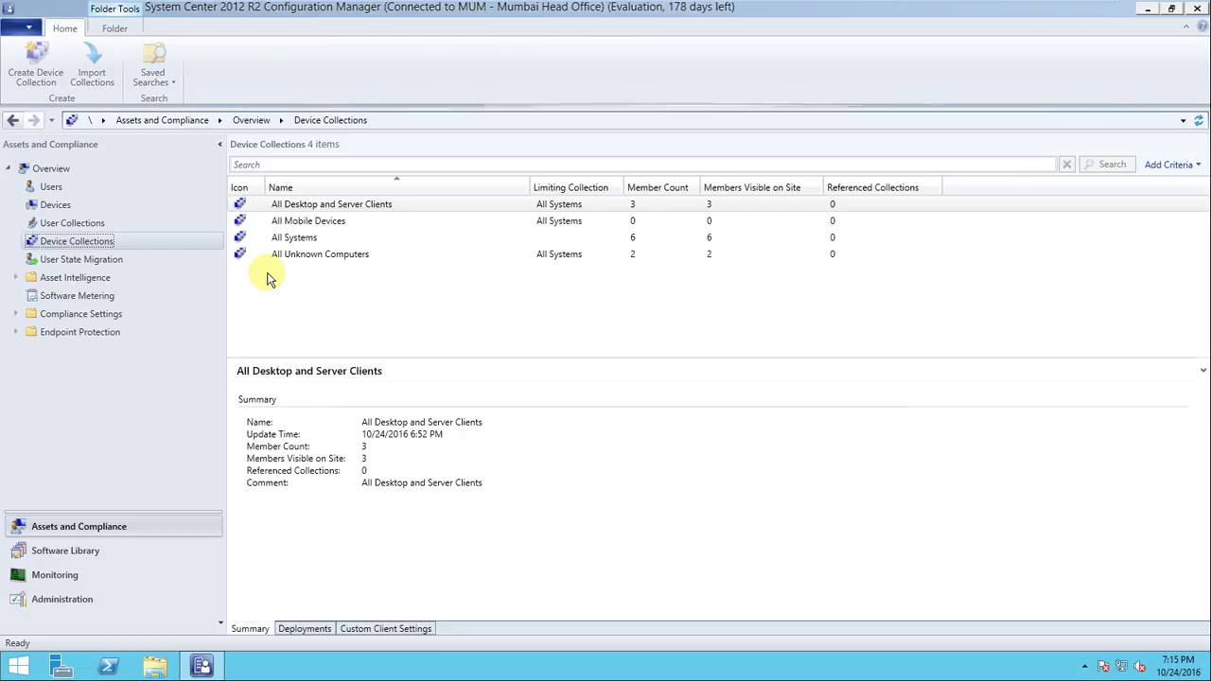
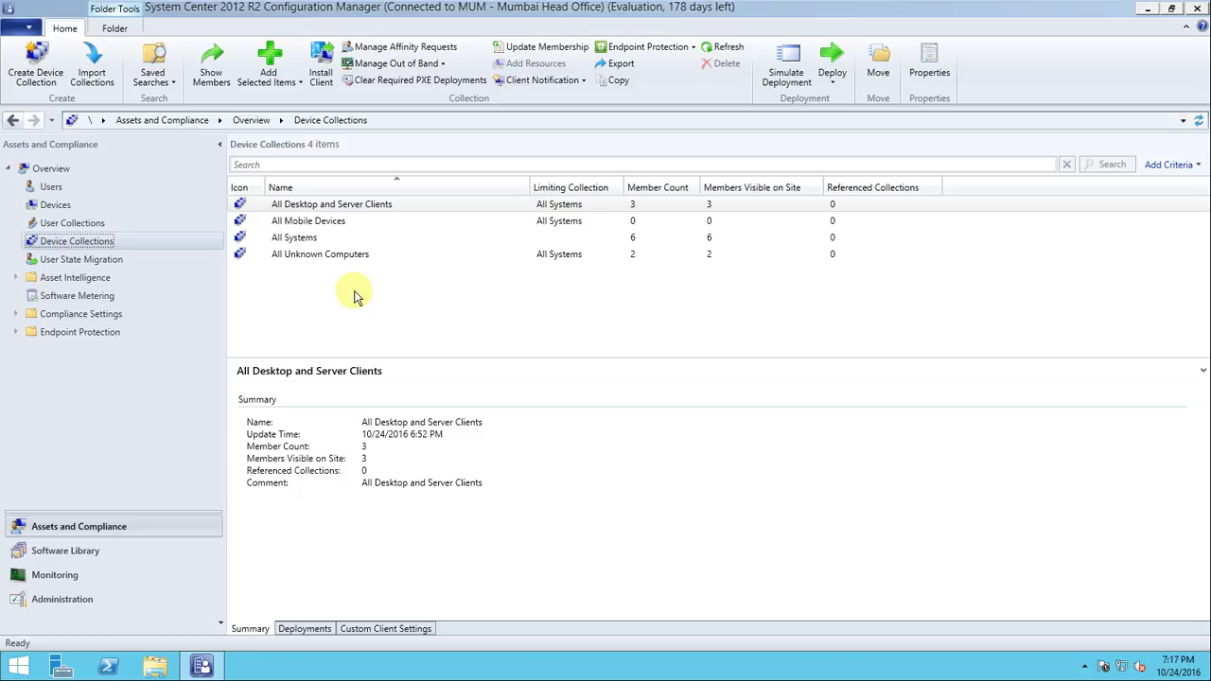
- Show the members of the All Systems collection and check the state of the Client-03 virtual machine
click(310, 244)
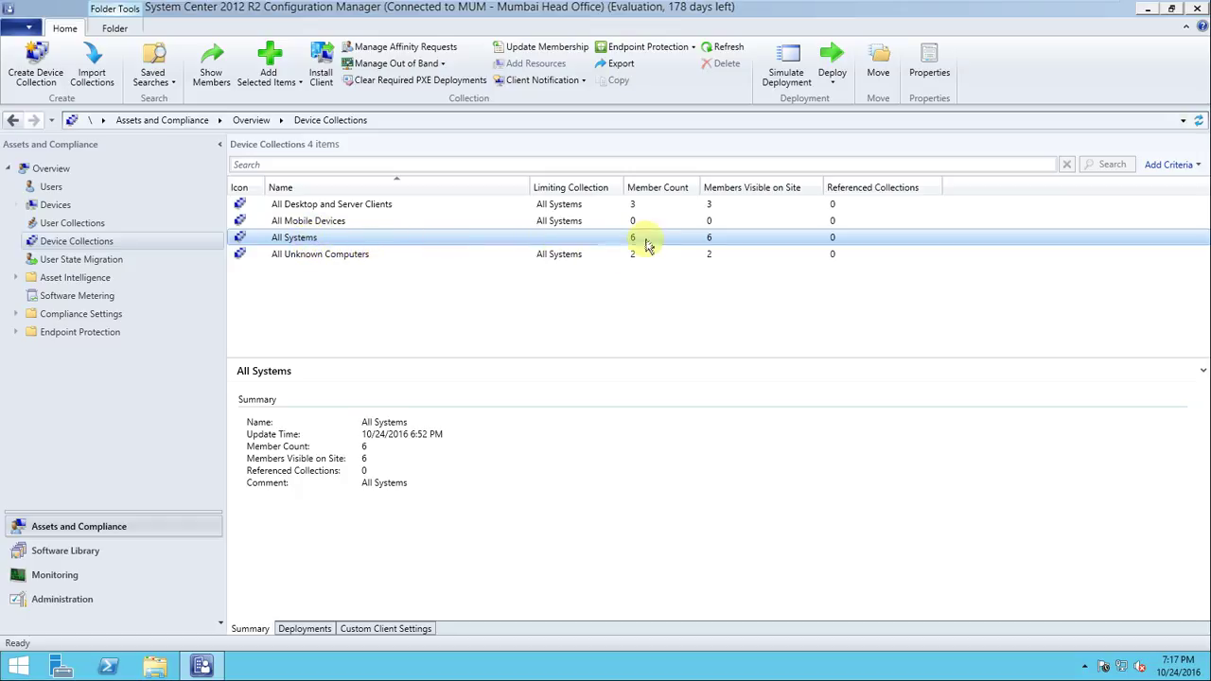
double_click(301, 239)
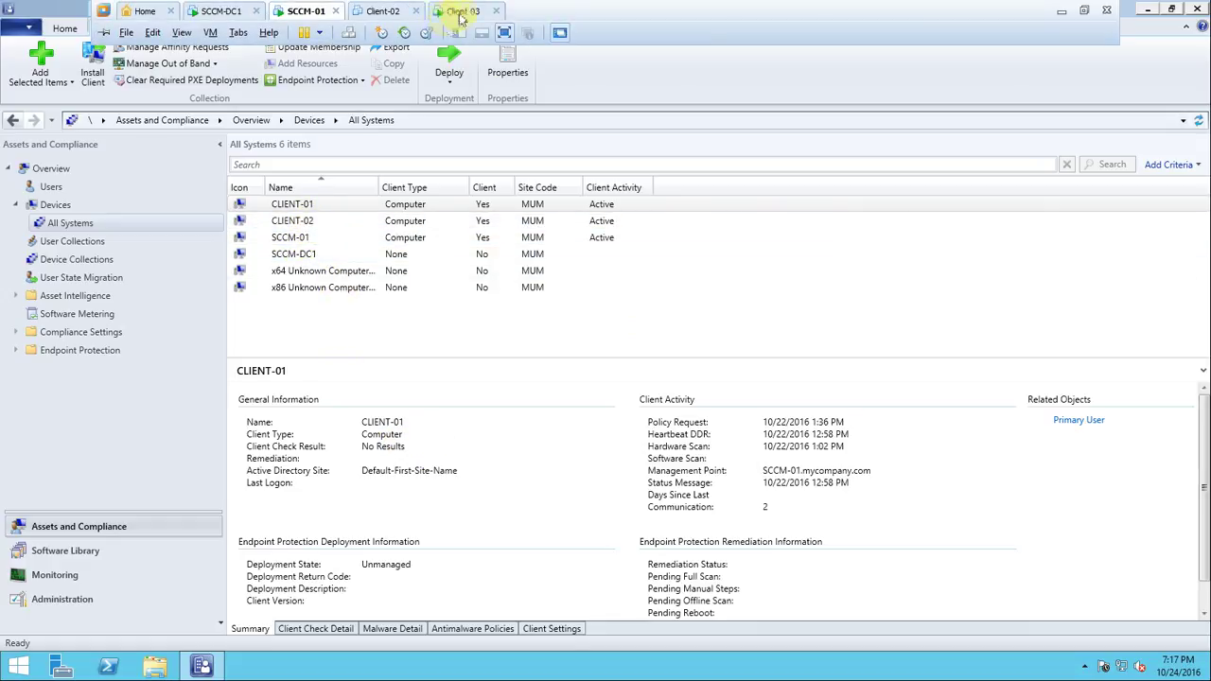
click(461, 11)
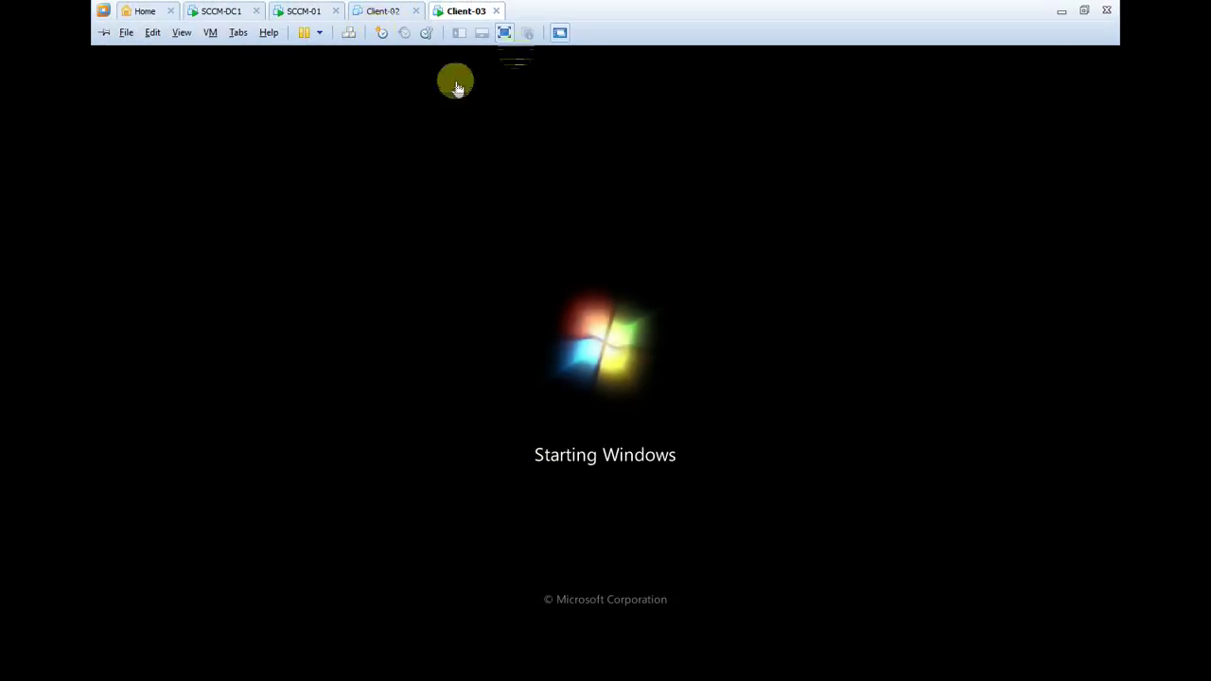
click(303, 11)
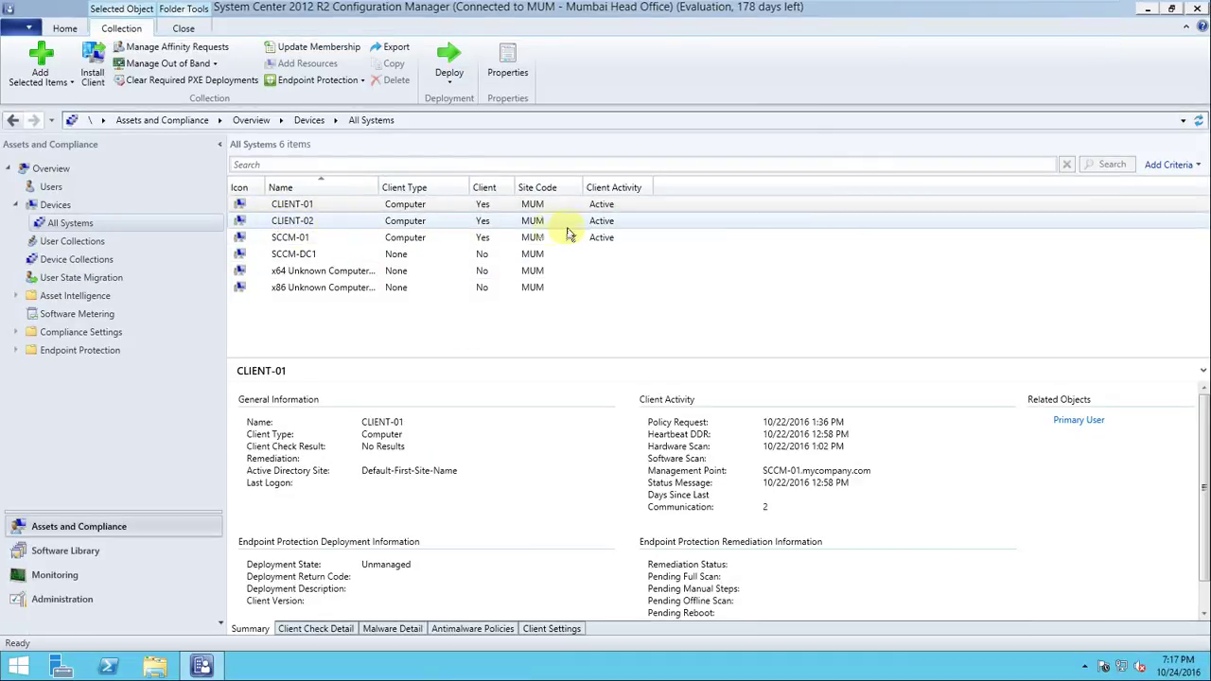
click(470, 207)
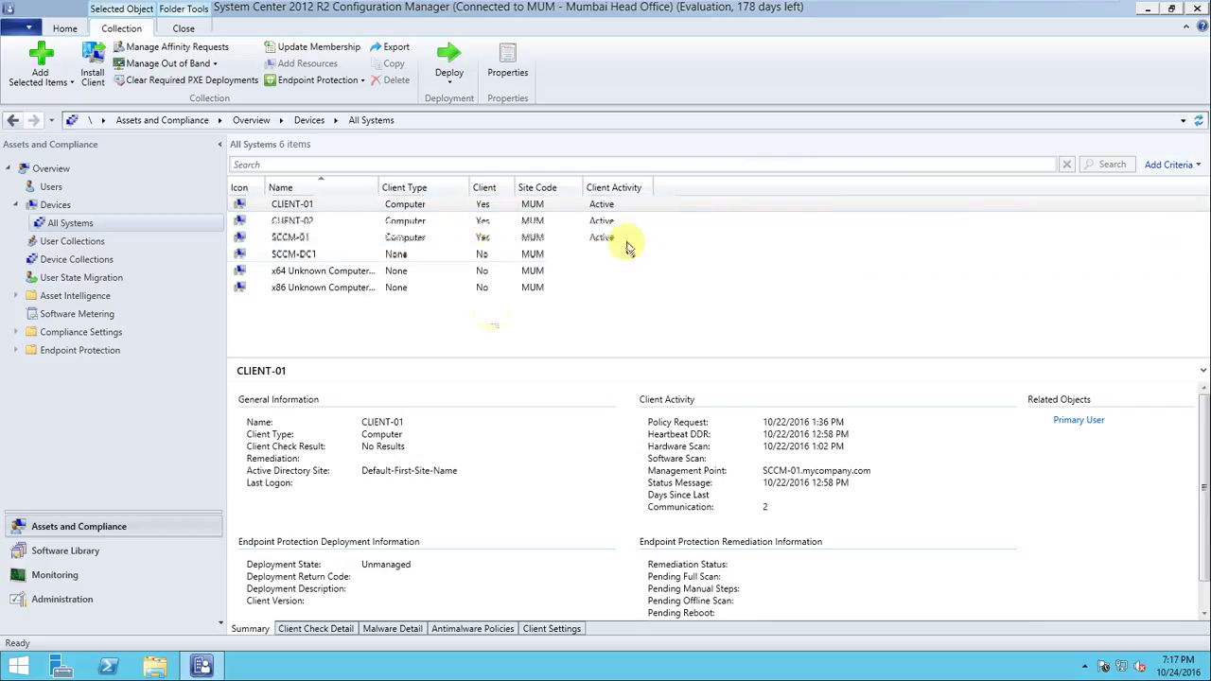
- Return to the OneNote checklist and append a green-highlighted ".- Completed" to the "Device collection and user collection" line
mouse_move(790, 8)
click(1059, 13)
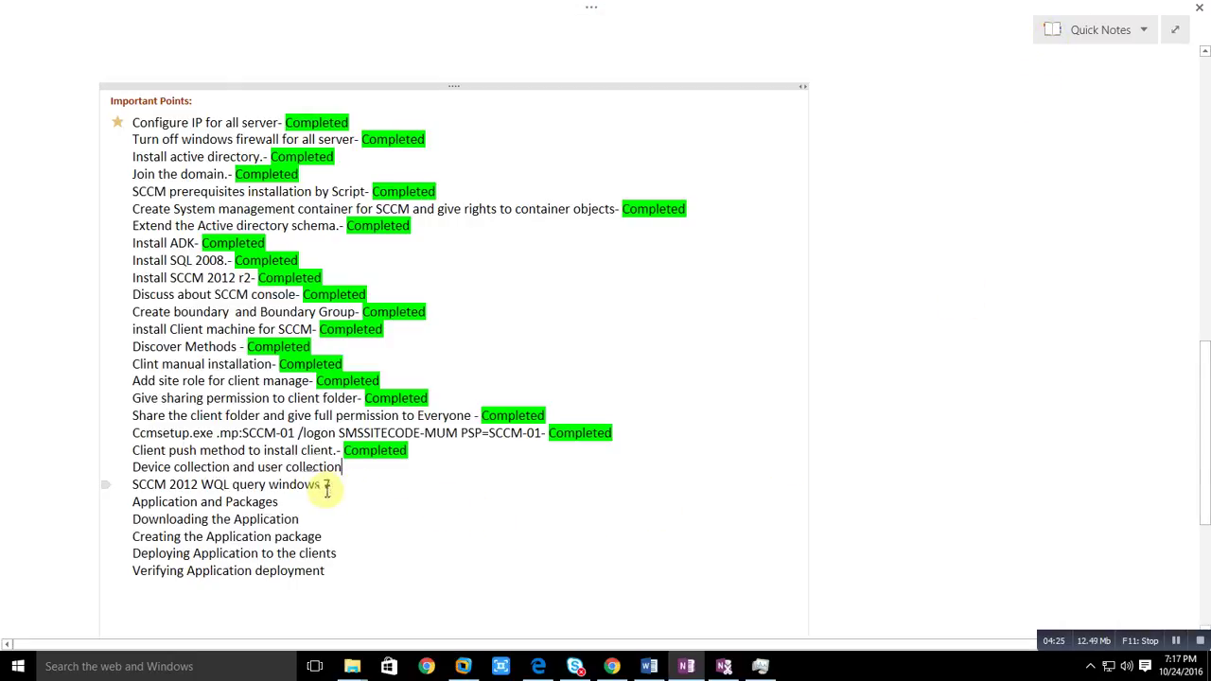
drag(352, 468, 151, 468)
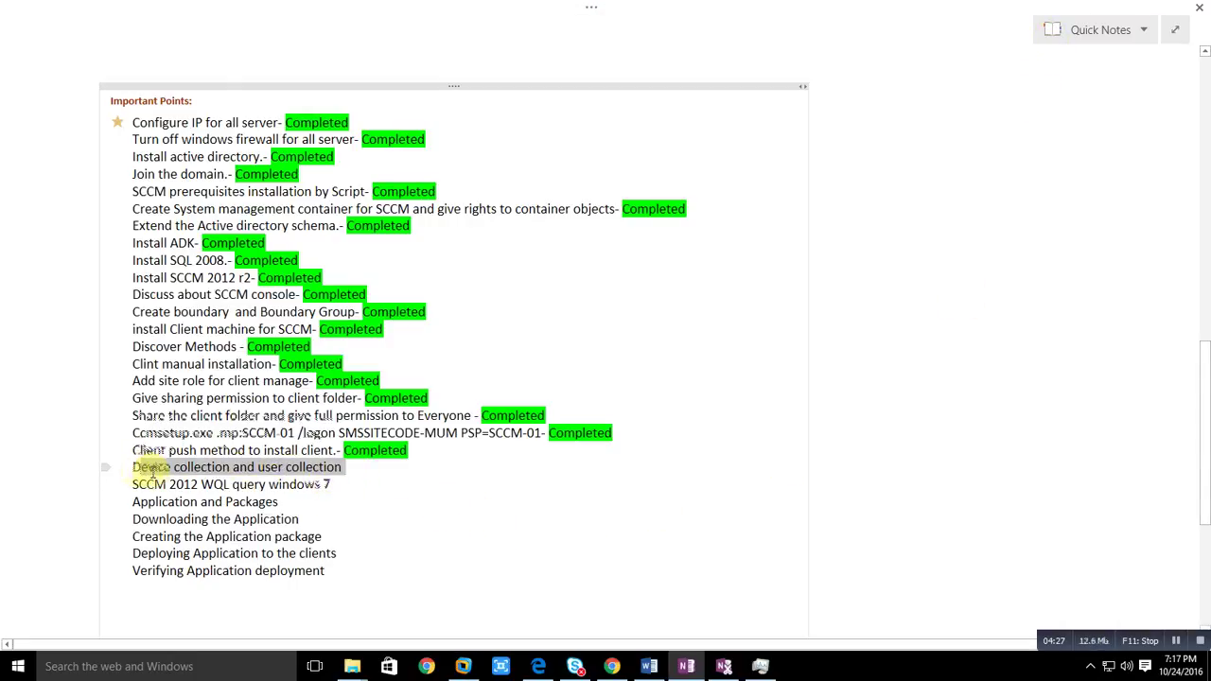
click(404, 473)
drag(419, 451, 336, 451)
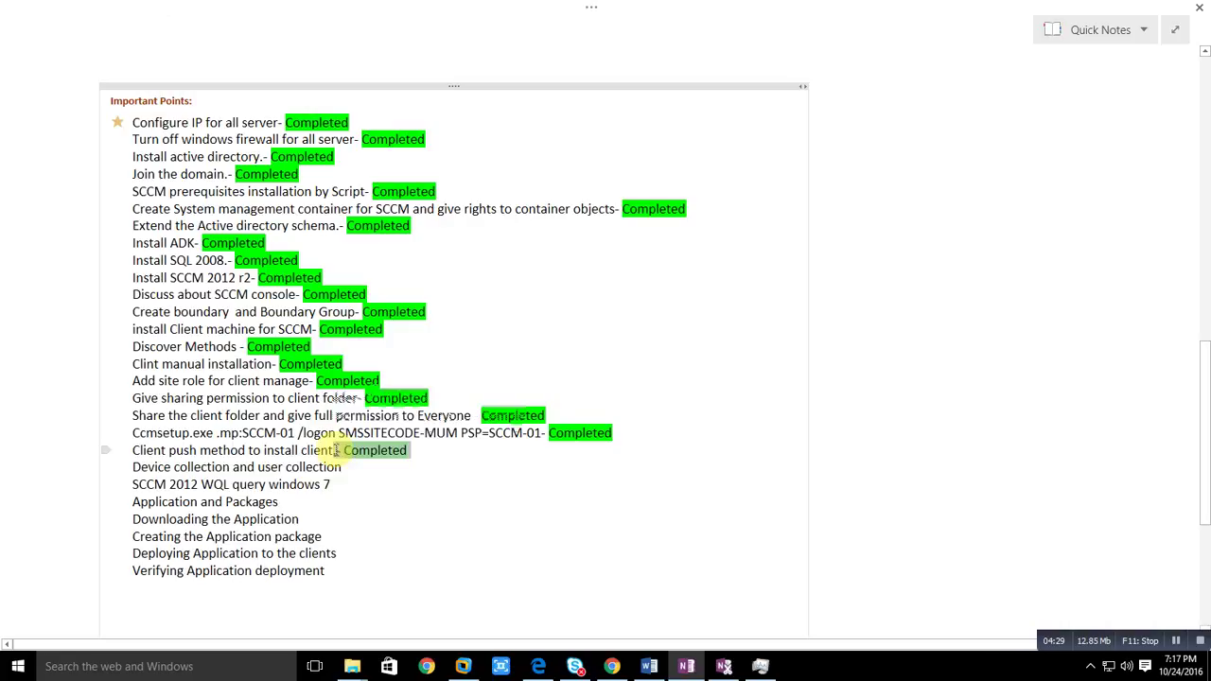
key(ctrl+alt+h)
click(365, 471)
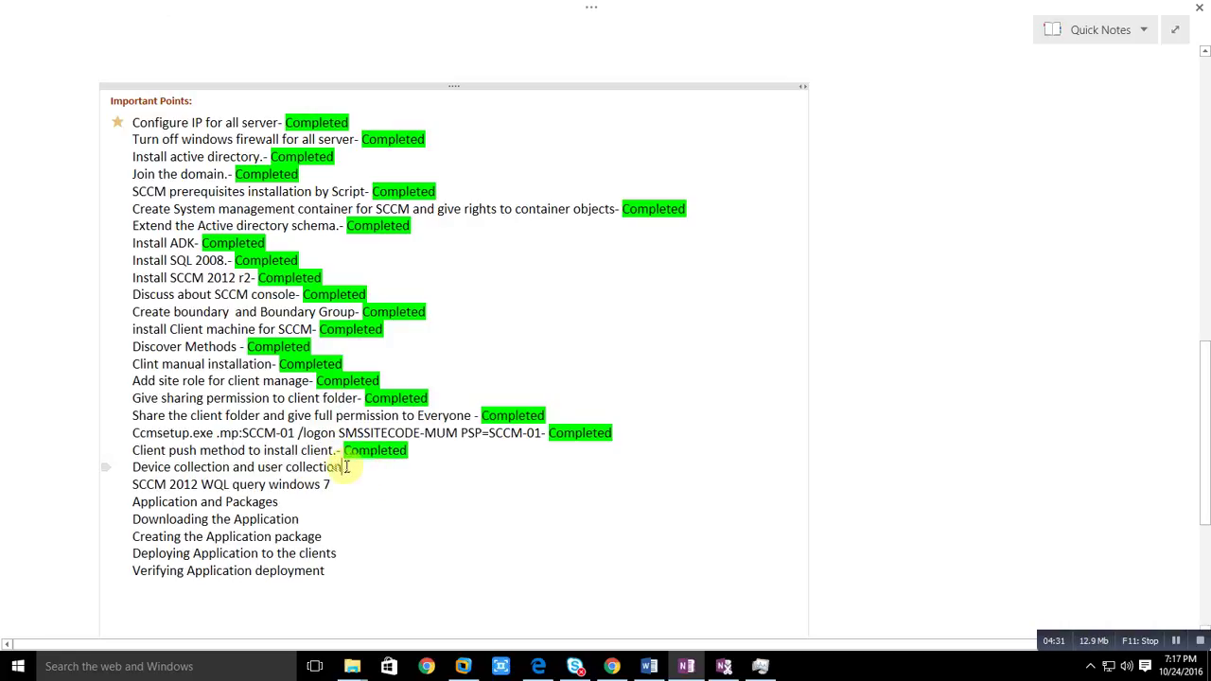
text(.- Completed)
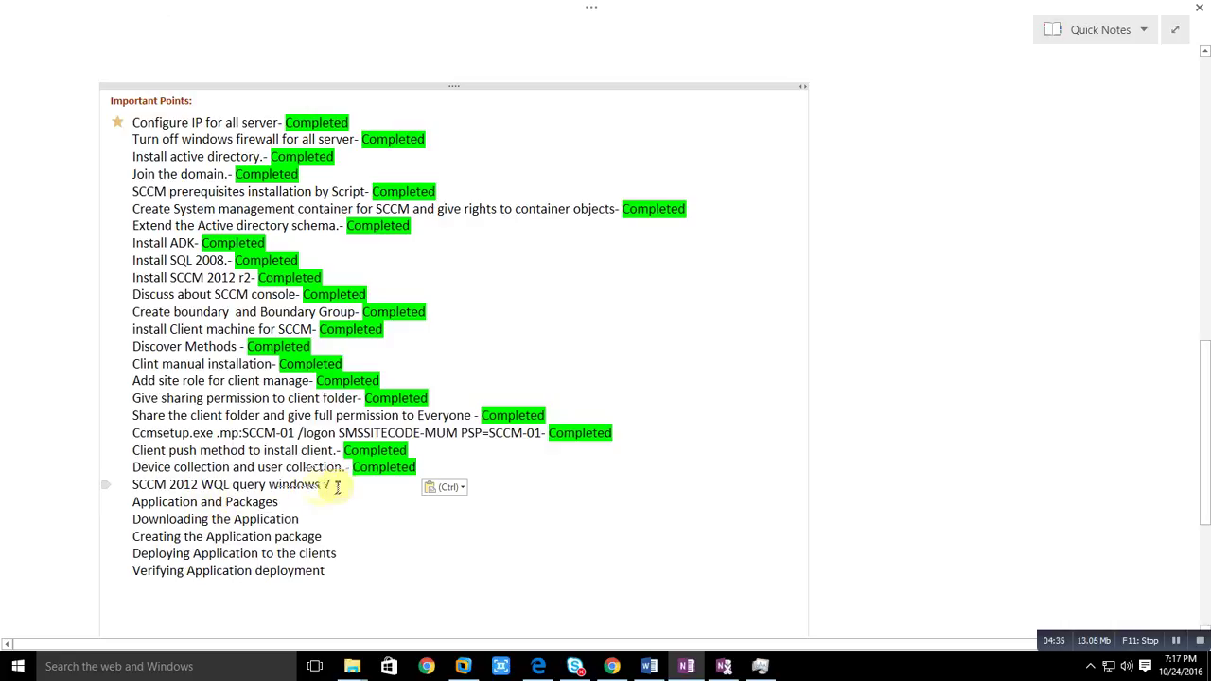
- Switch to the Configuration Manager console and start a new device collection named "Win_7 Collection"
key(alt+Tab)
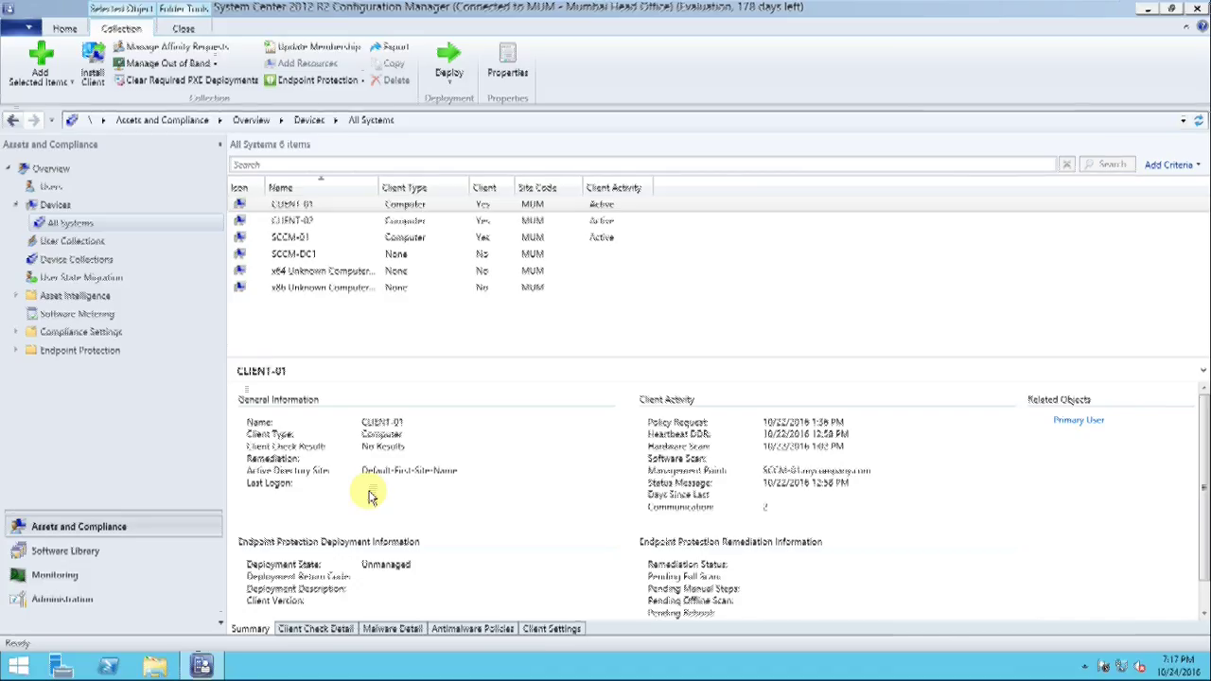
right_click(361, 311)
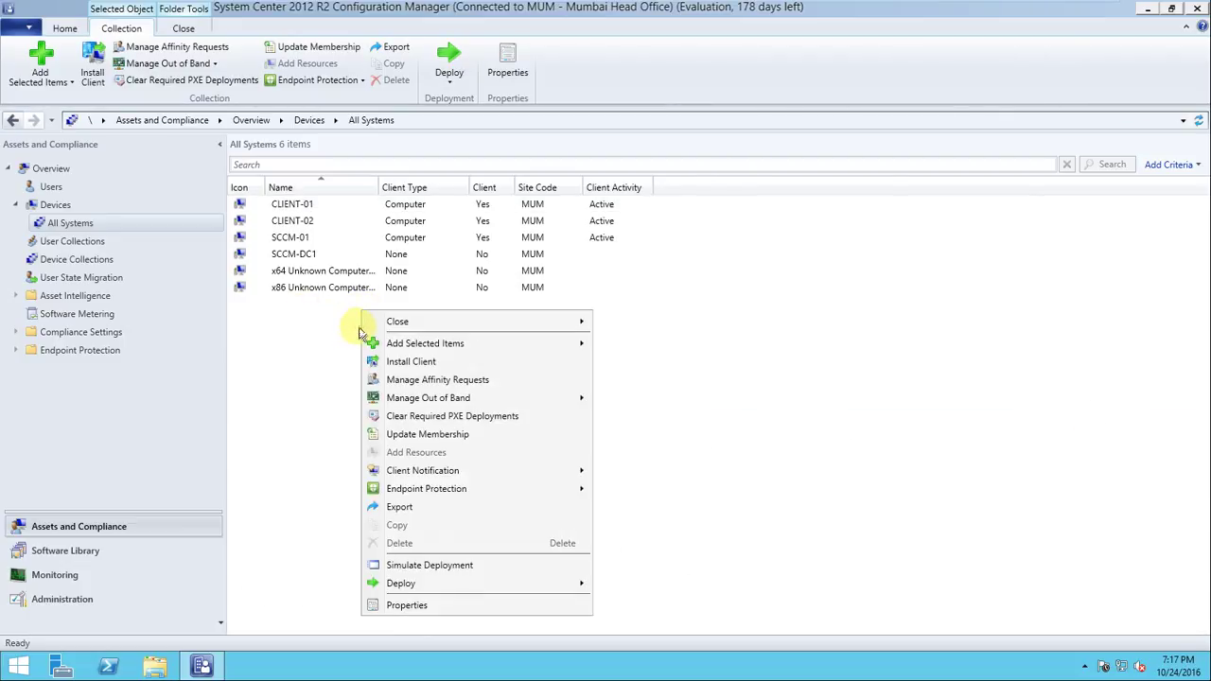
click(79, 265)
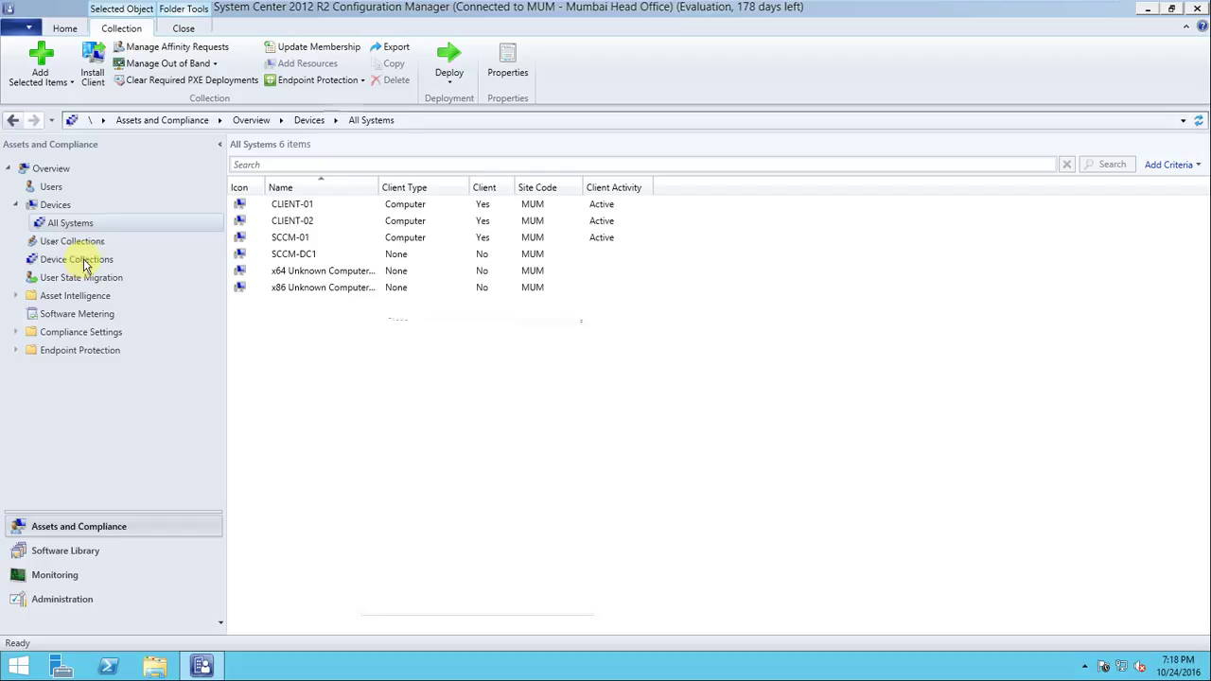
click(80, 263)
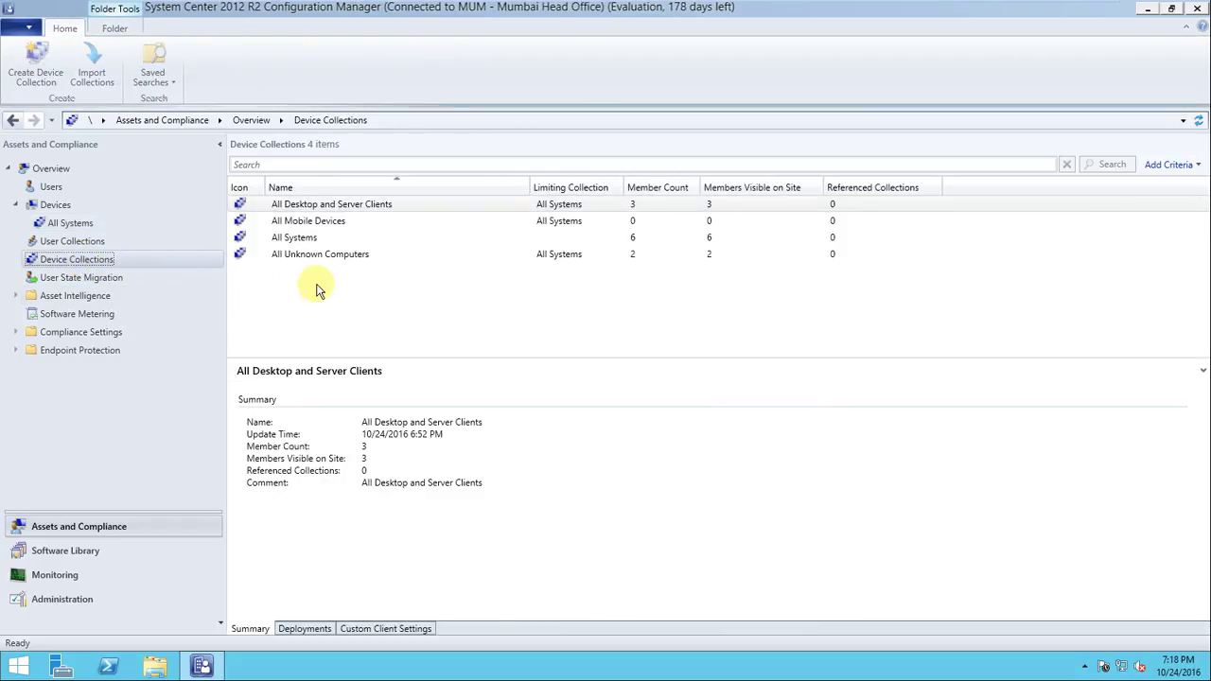
right_click(318, 285)
click(370, 299)
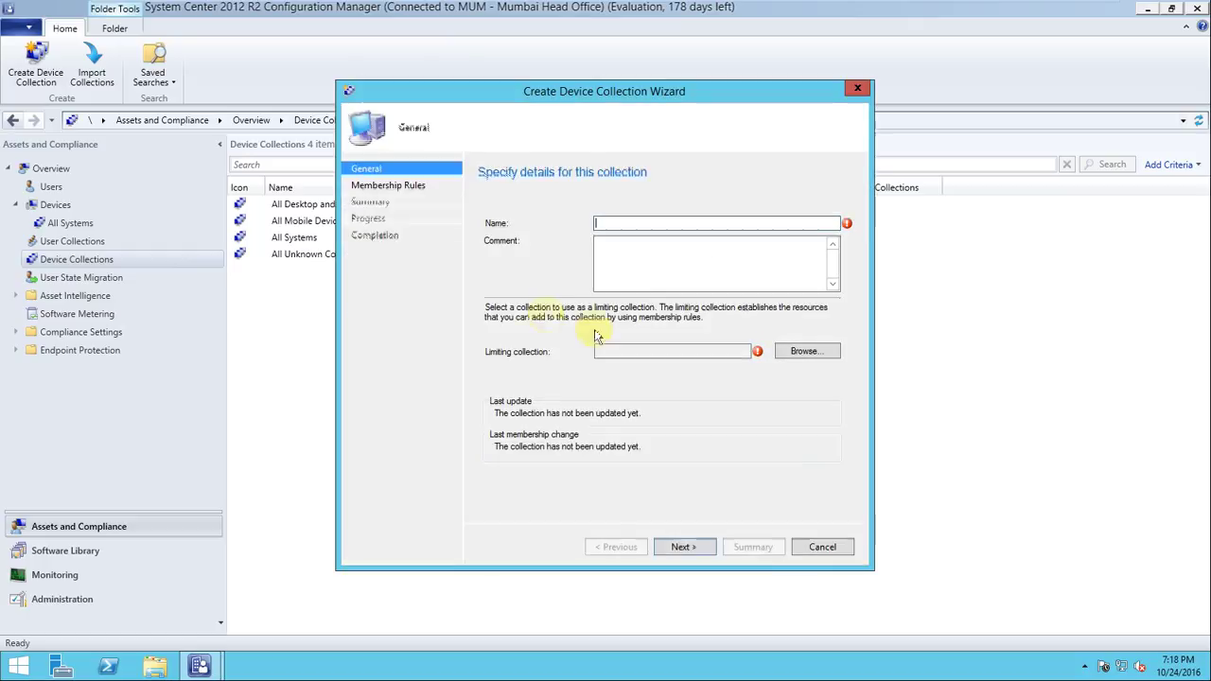
click(773, 227)
text(Win_7 Collection)
- Enter the comment "Change req ###123" with a second line "Requested Marketing Dep." followed by the requester's name in parentheses
click(671, 274)
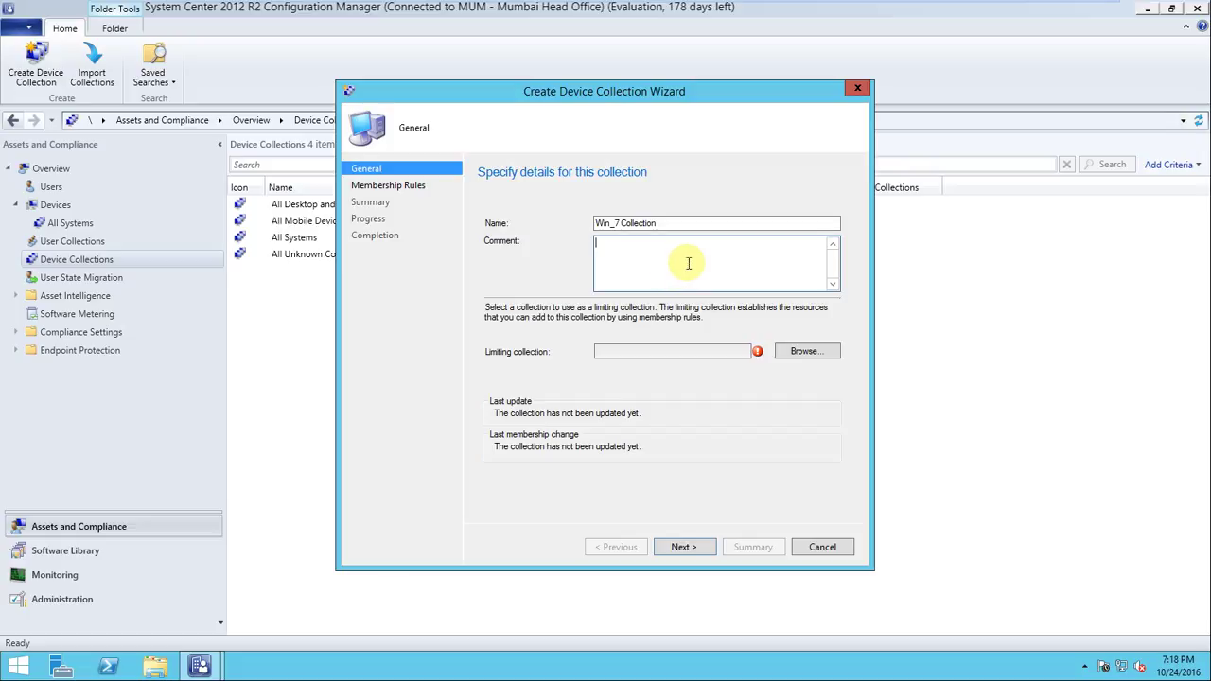
text(Change req ###123)
key(Return)
text(Requeste)
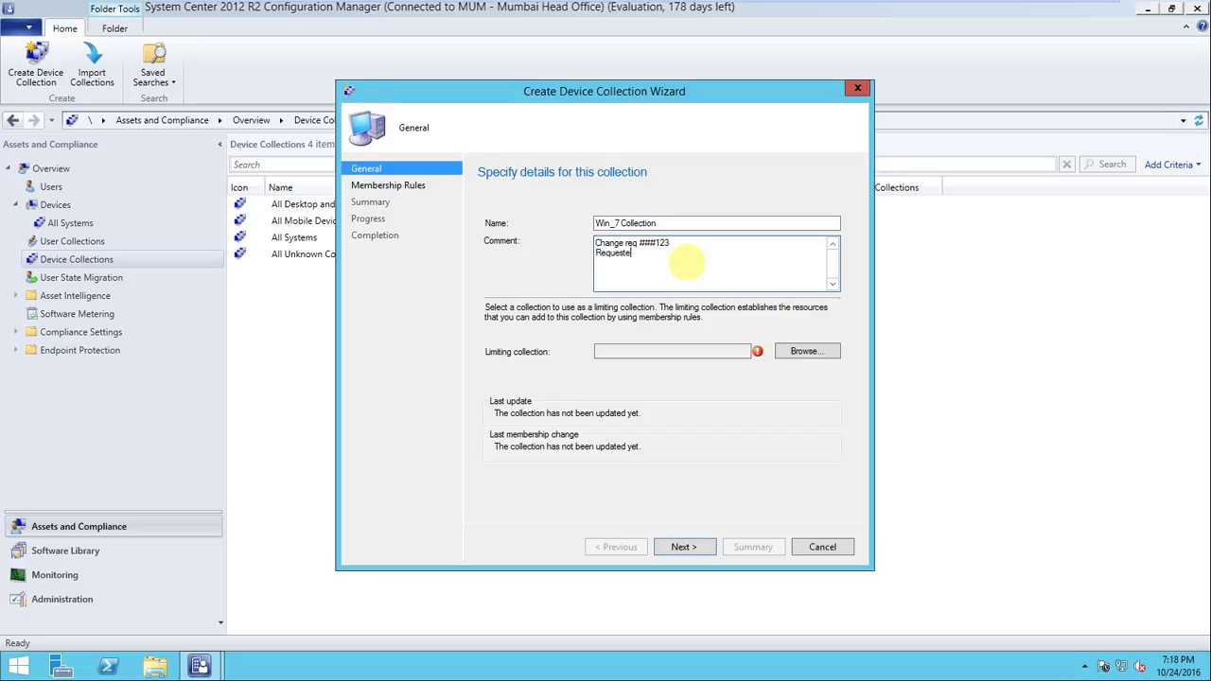
text(d Marketing Dep (Anil)
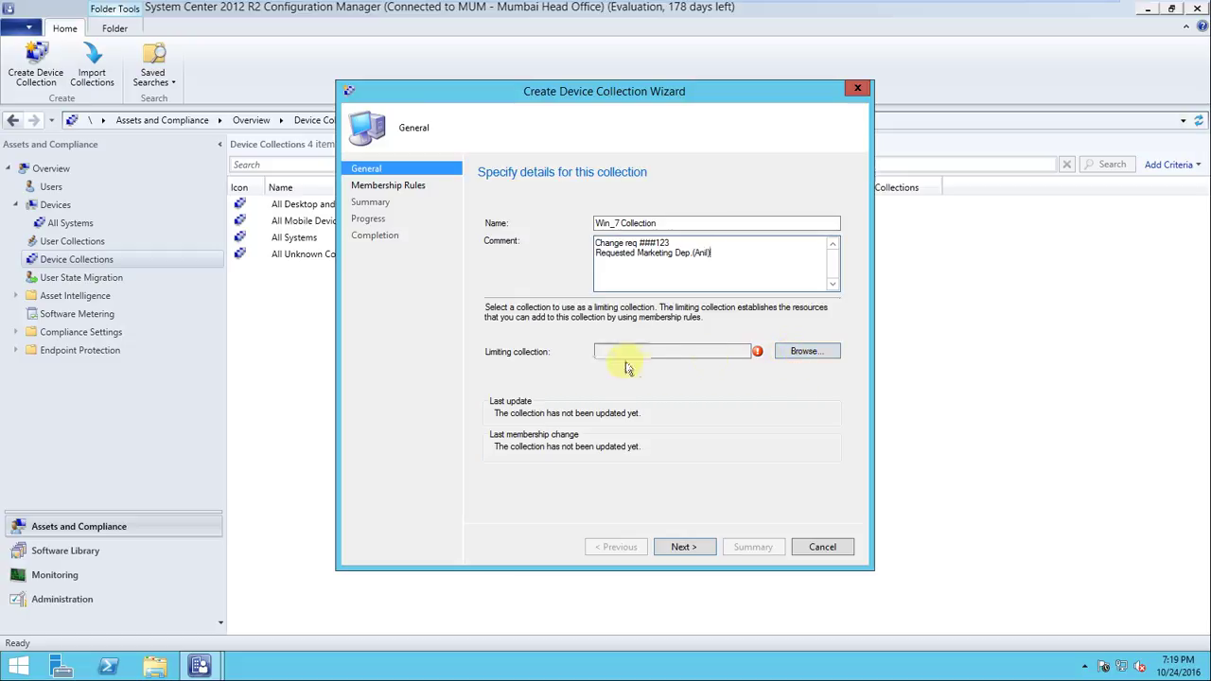
- Set All Systems as the limiting collection and proceed to the membership rules
click(798, 354)
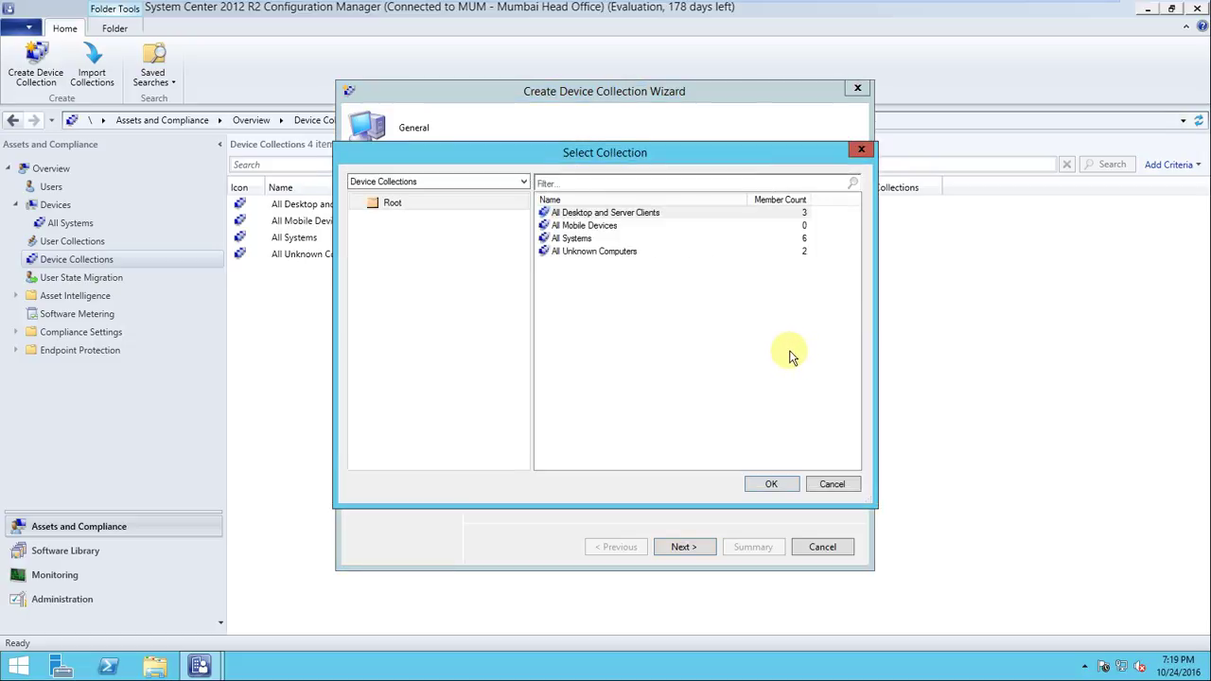
click(574, 238)
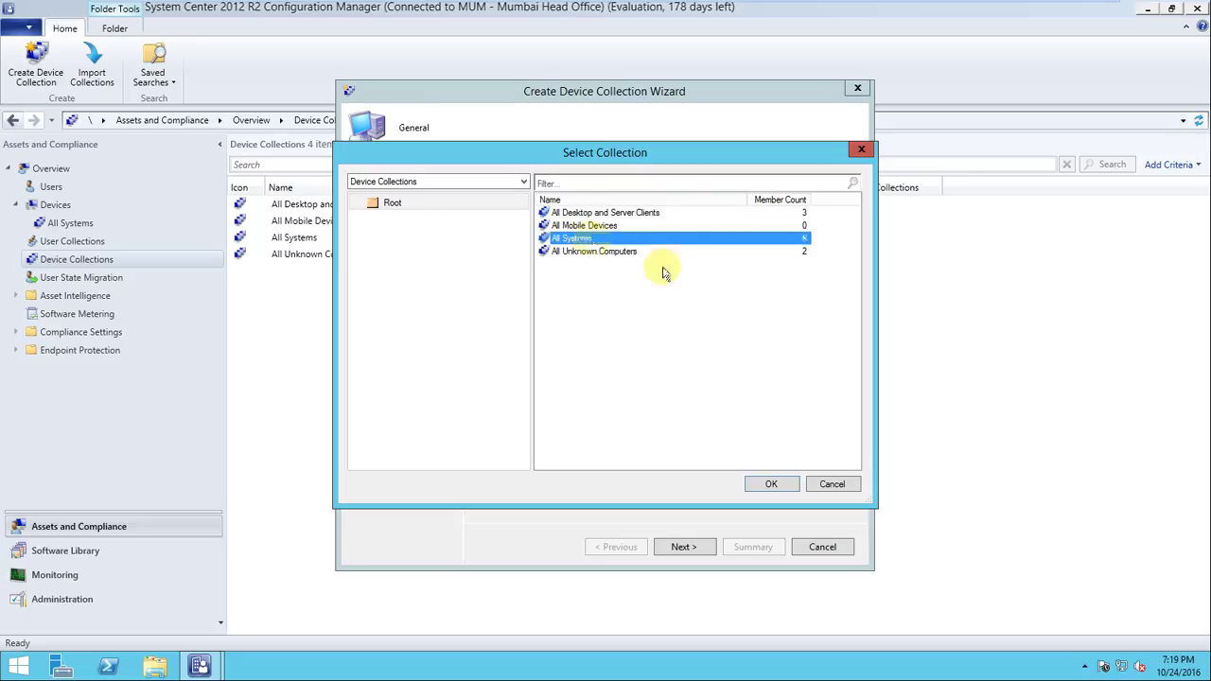
click(774, 484)
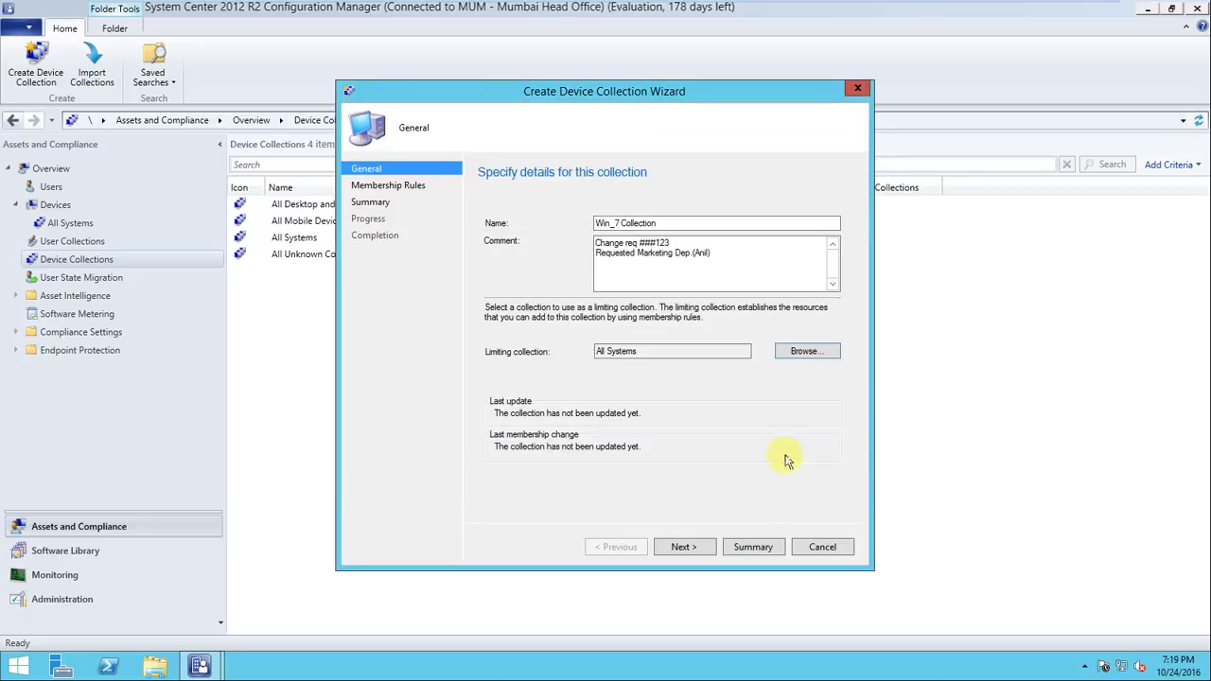
click(696, 547)
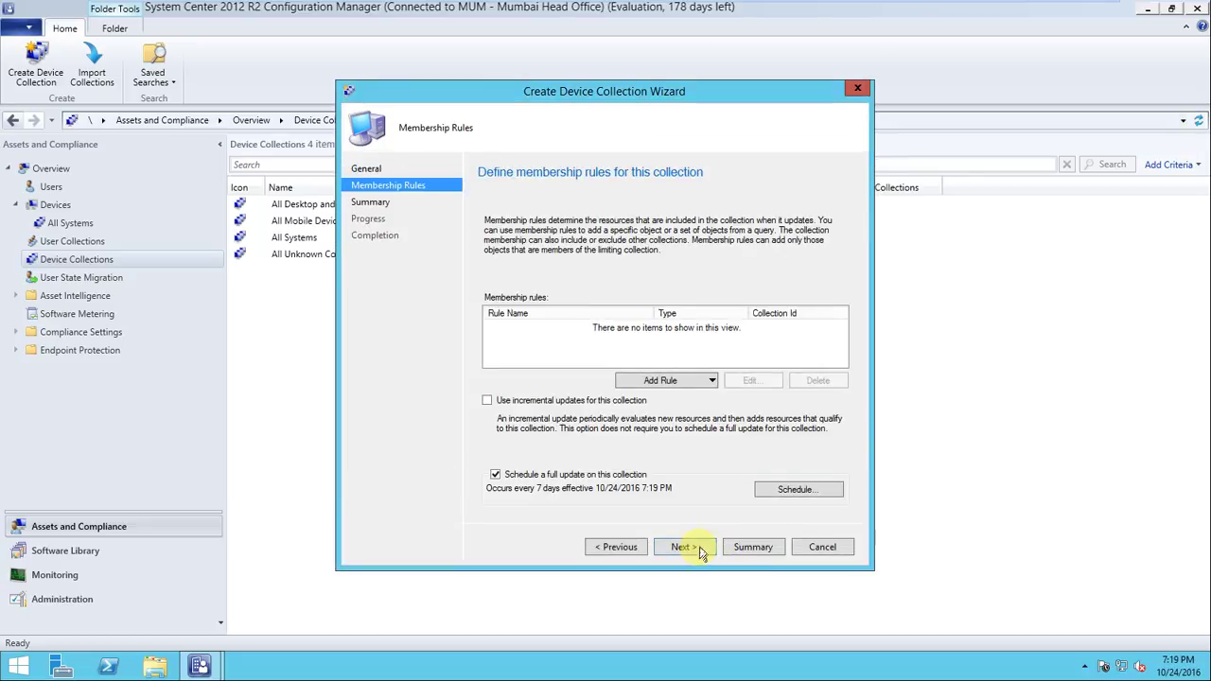
- Add a direct rule to the collection's membership rules and proceed to the resource search criteria
click(704, 384)
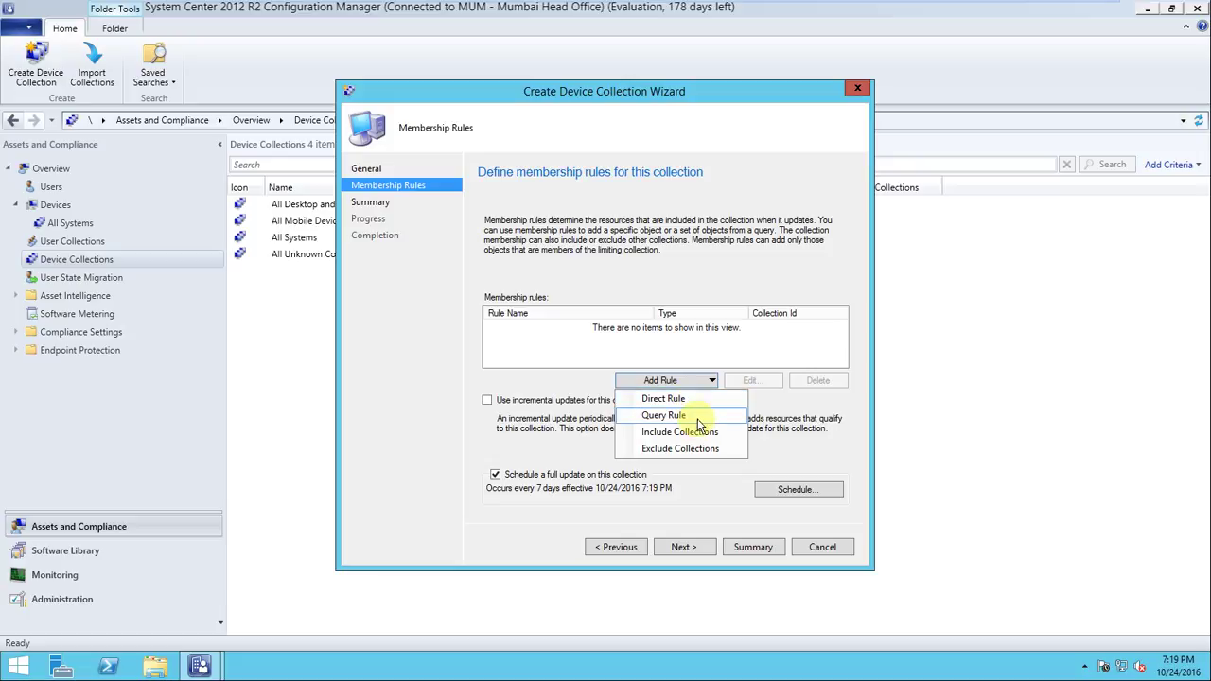
click(699, 401)
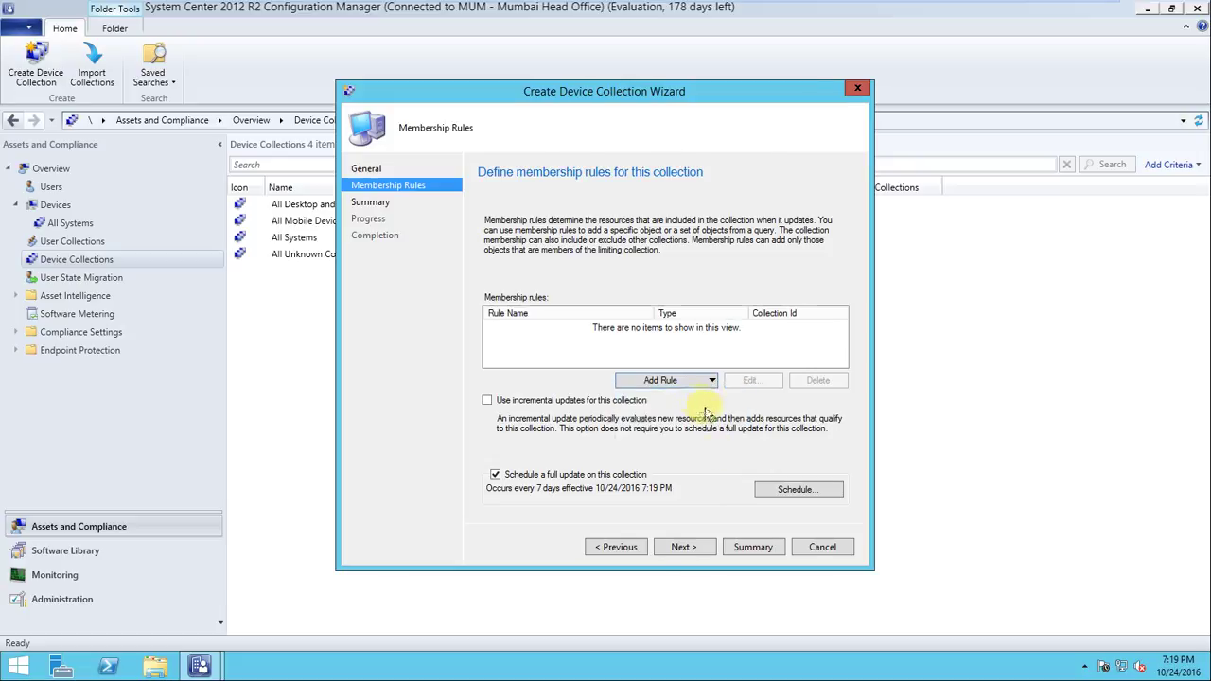
click(694, 547)
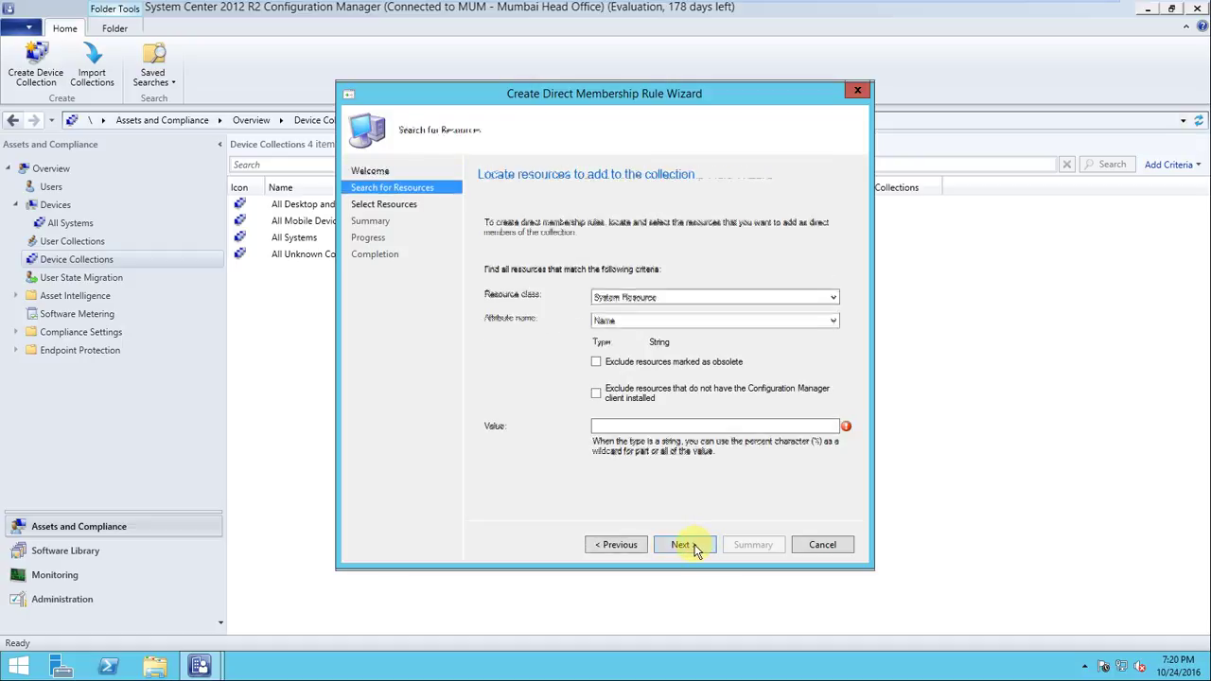
- Search System Resource entries by the Name attribute using the value "Client"
click(701, 426)
text(Clnt)
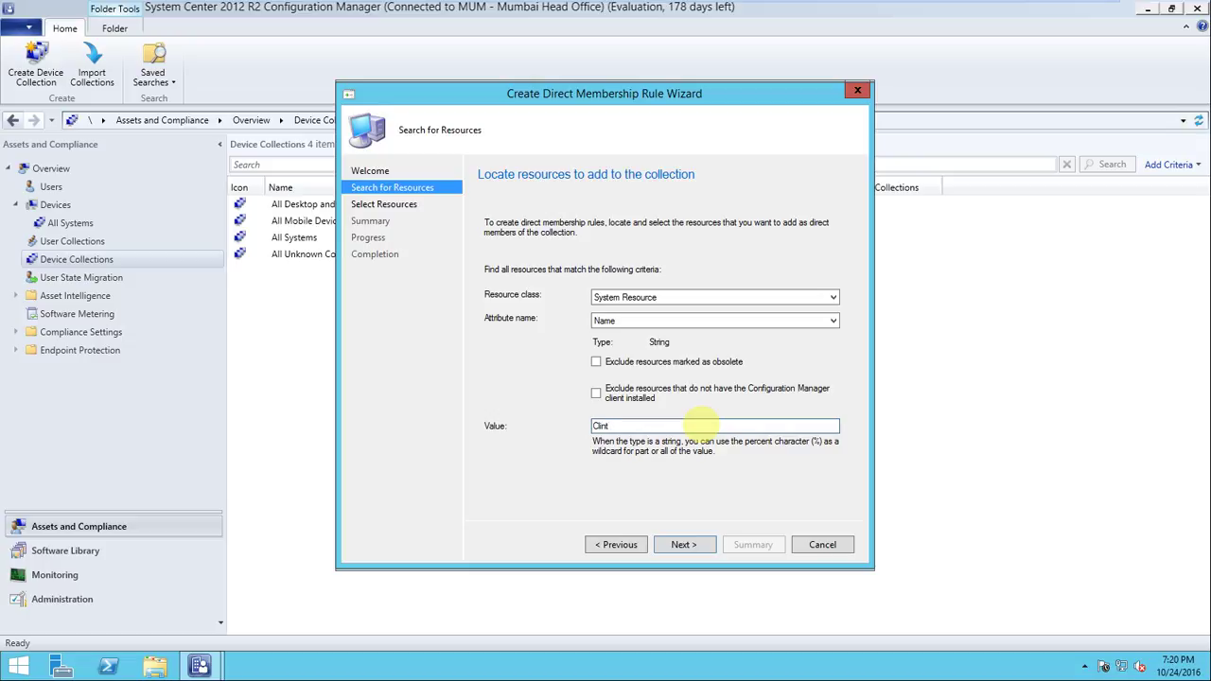
click(622, 323)
click(623, 365)
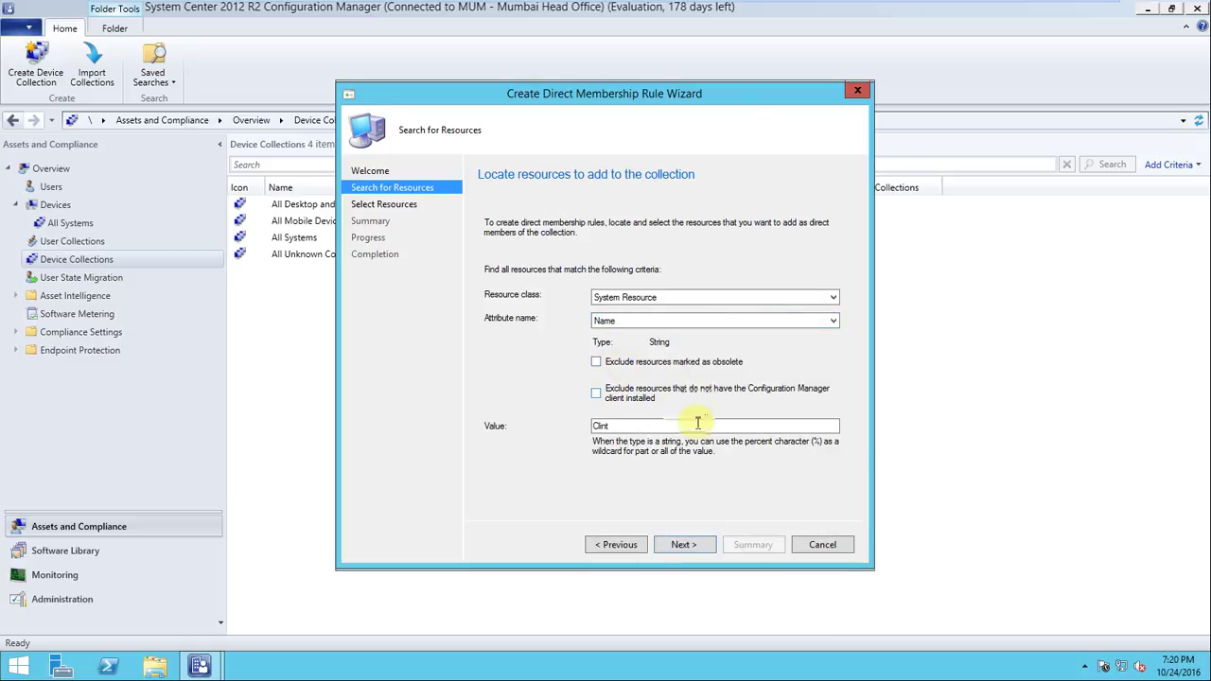
click(635, 426)
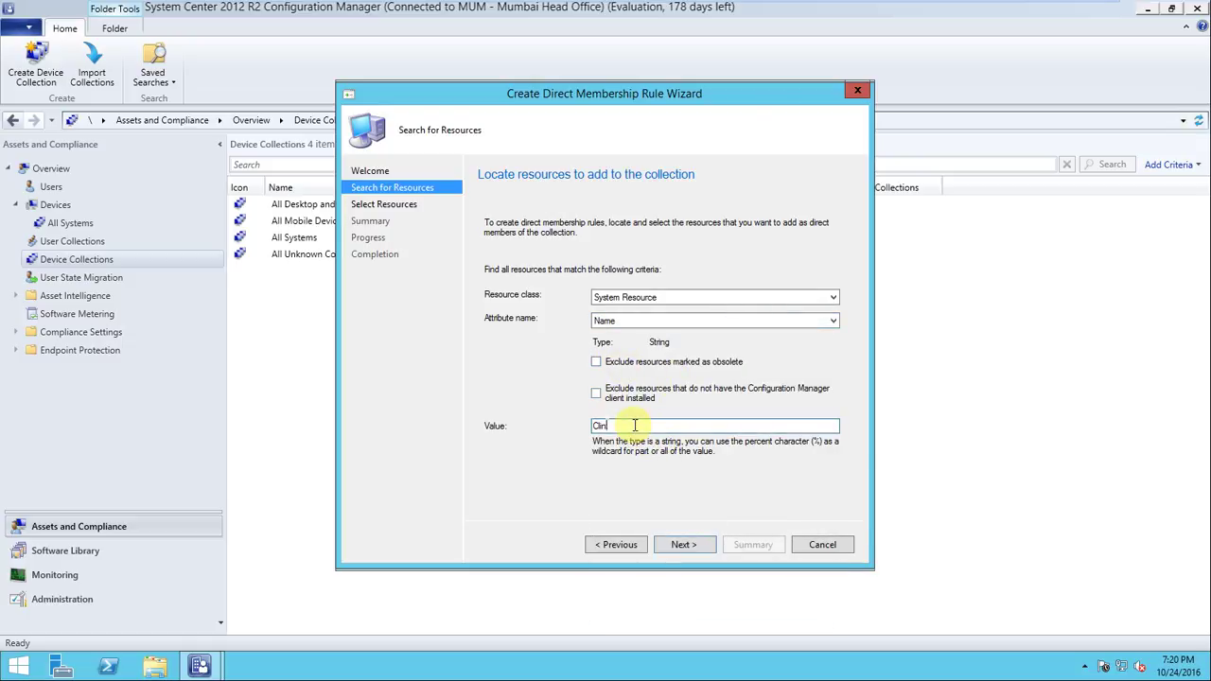
text(ient)
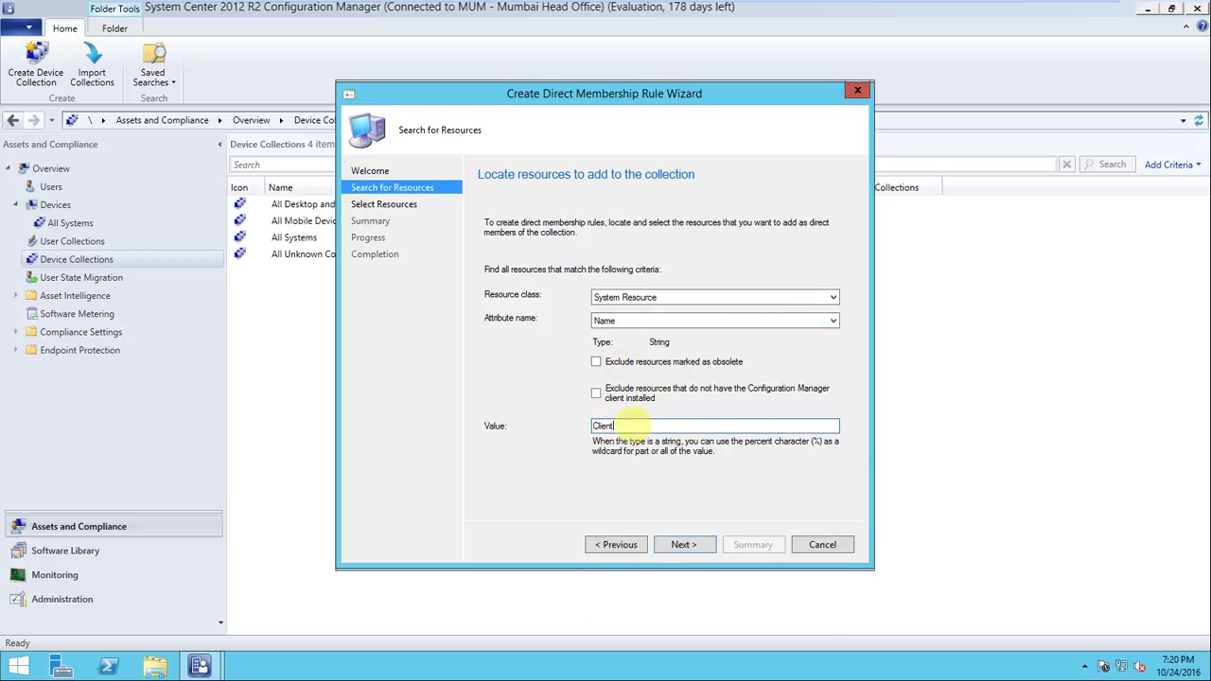
click(681, 547)
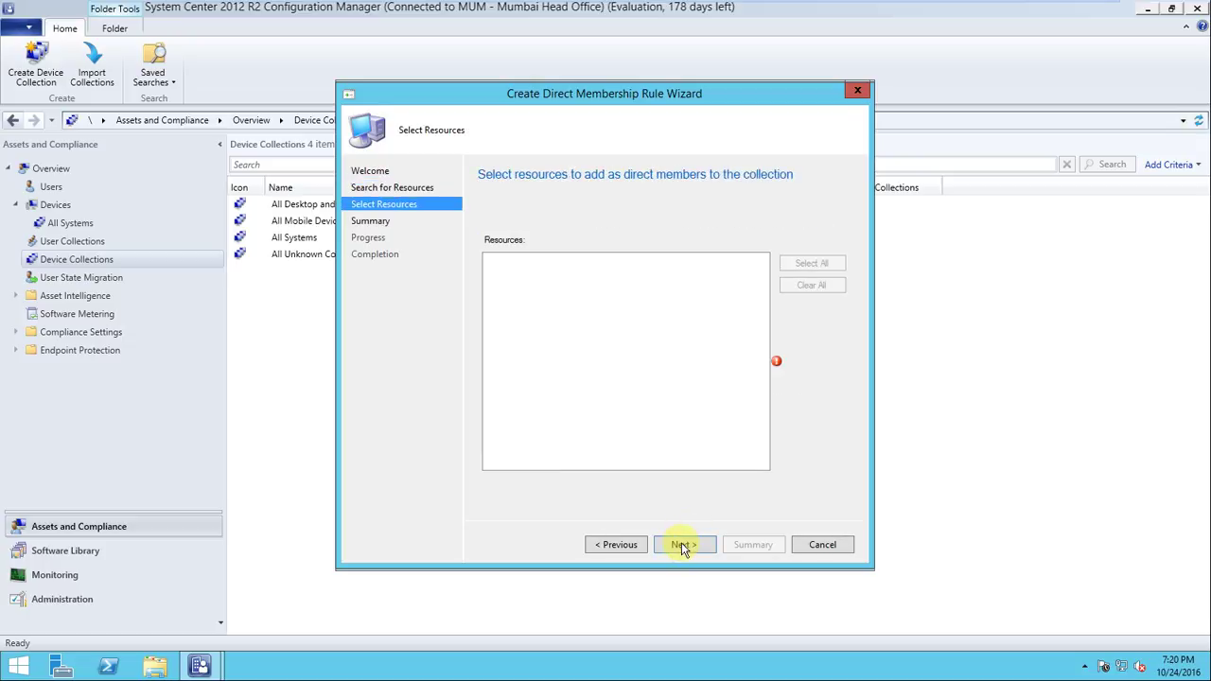
- Return to the search criteria, replace the value with "Client-01" and run the resource search
click(615, 544)
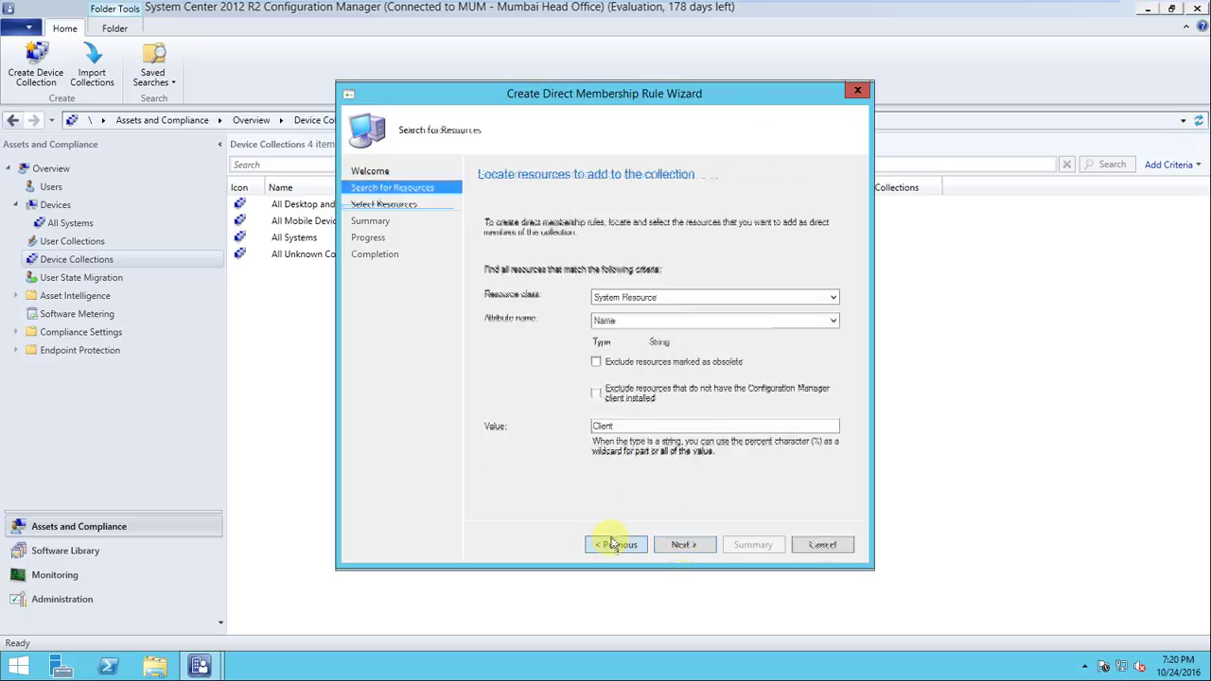
click(657, 425)
key(BackSpace)
key(BackSpace)
key(BackSpace)
key(BackSpace)
key(BackSpace)
key(BackSpace)
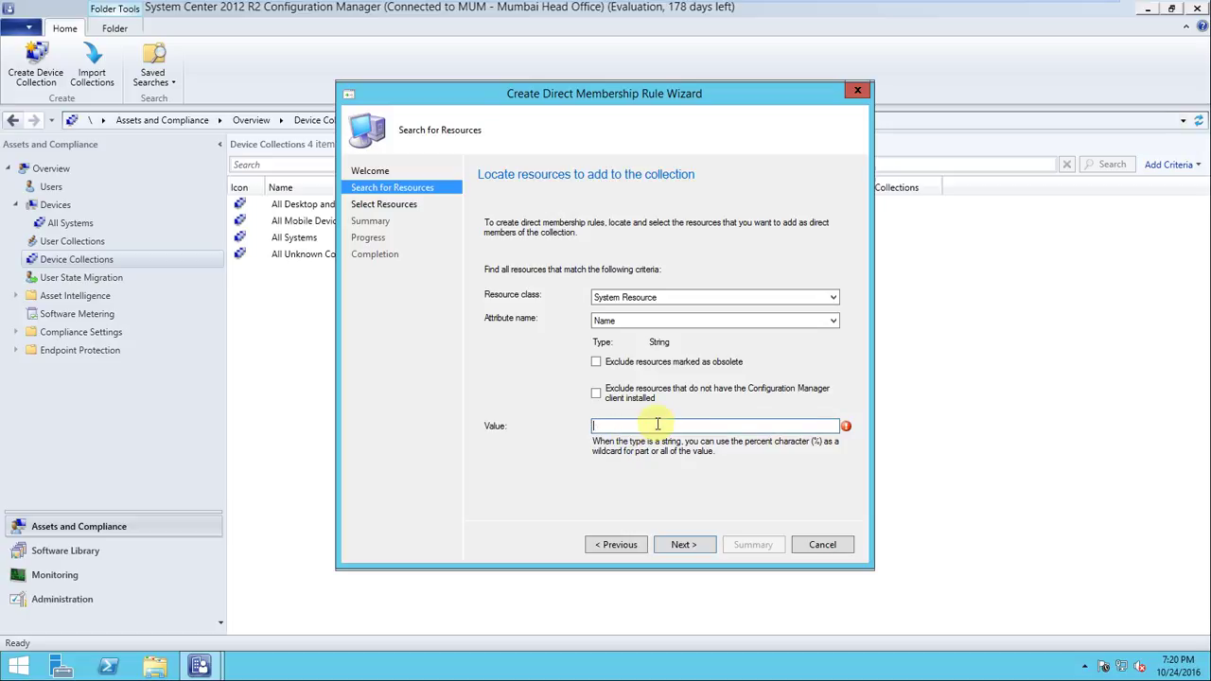
text(Client-01)
click(683, 545)
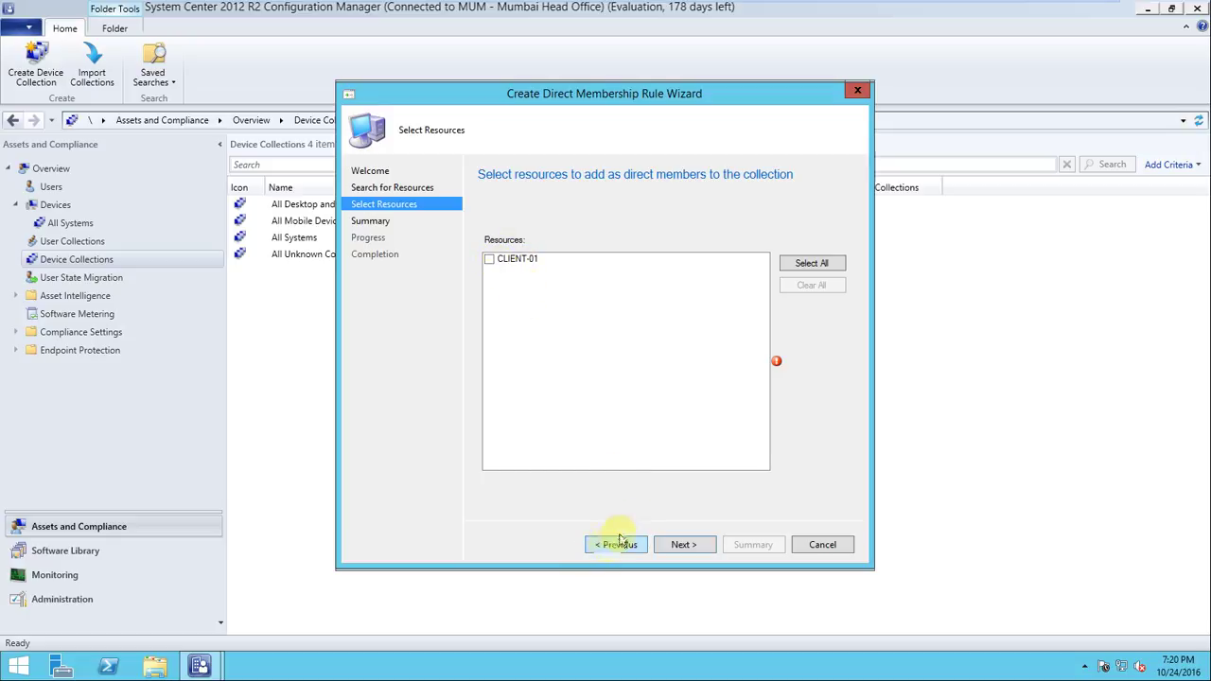
- Go back to the criteria, change the value to the wildcard "Client%" and search the resources again
click(619, 545)
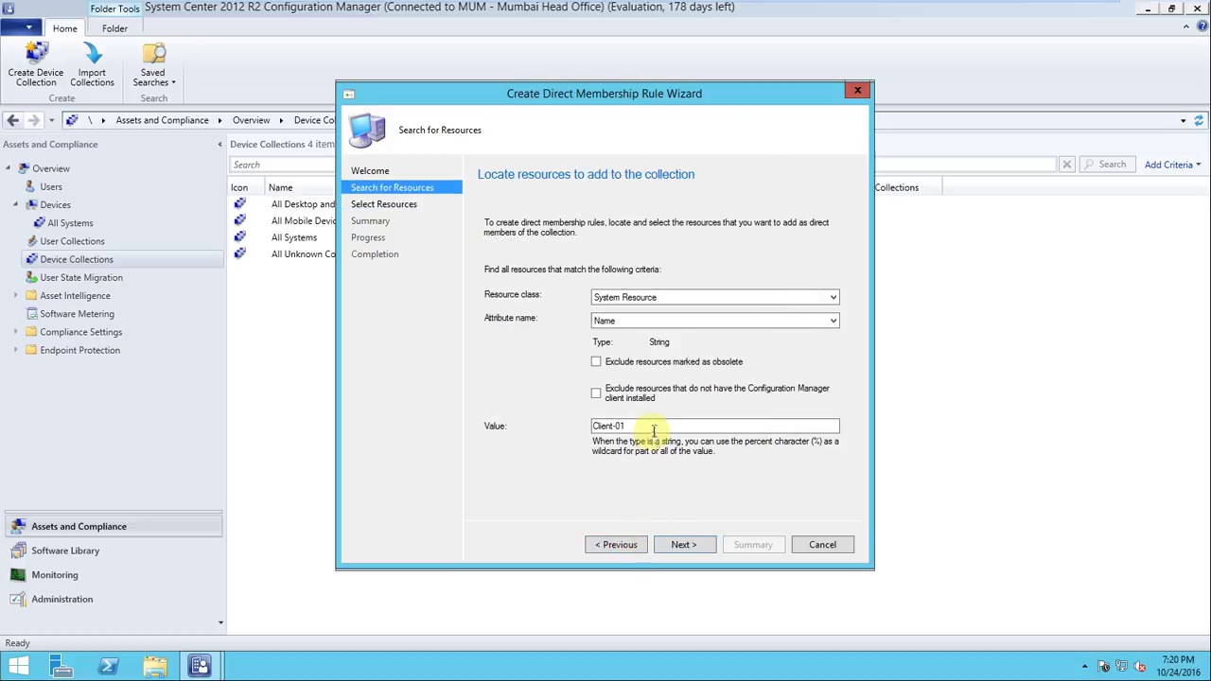
click(665, 426)
key(BackSpace)
key(BackSpace)
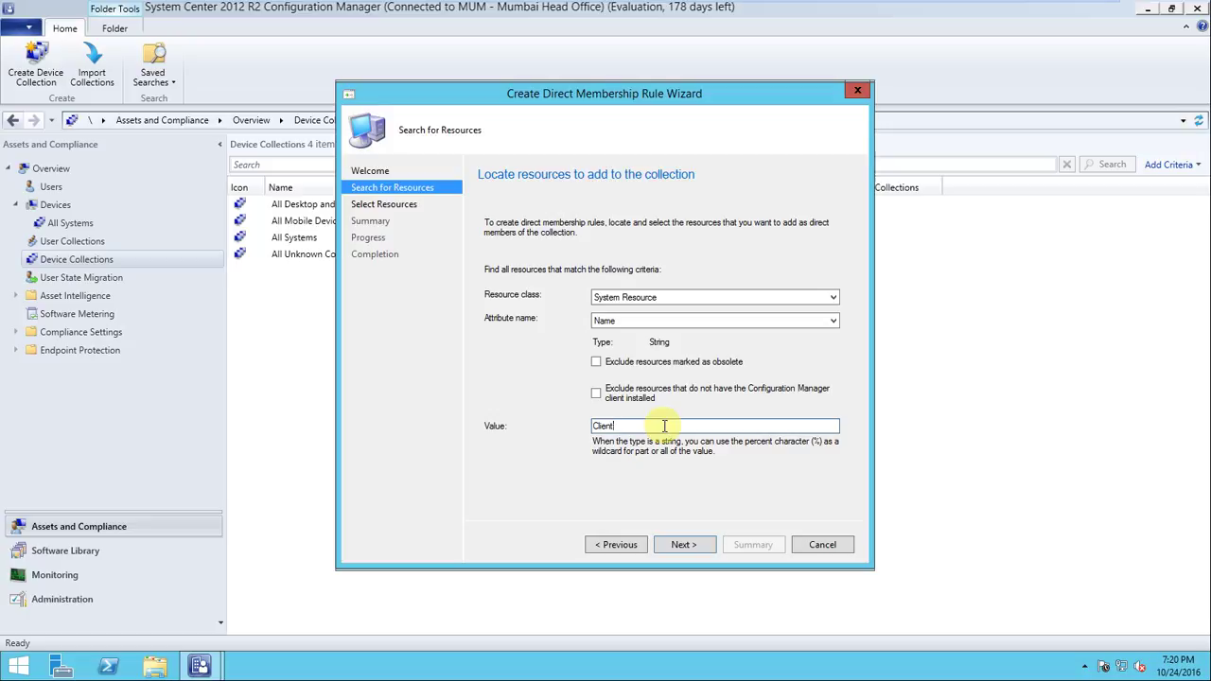
text(%)
click(684, 544)
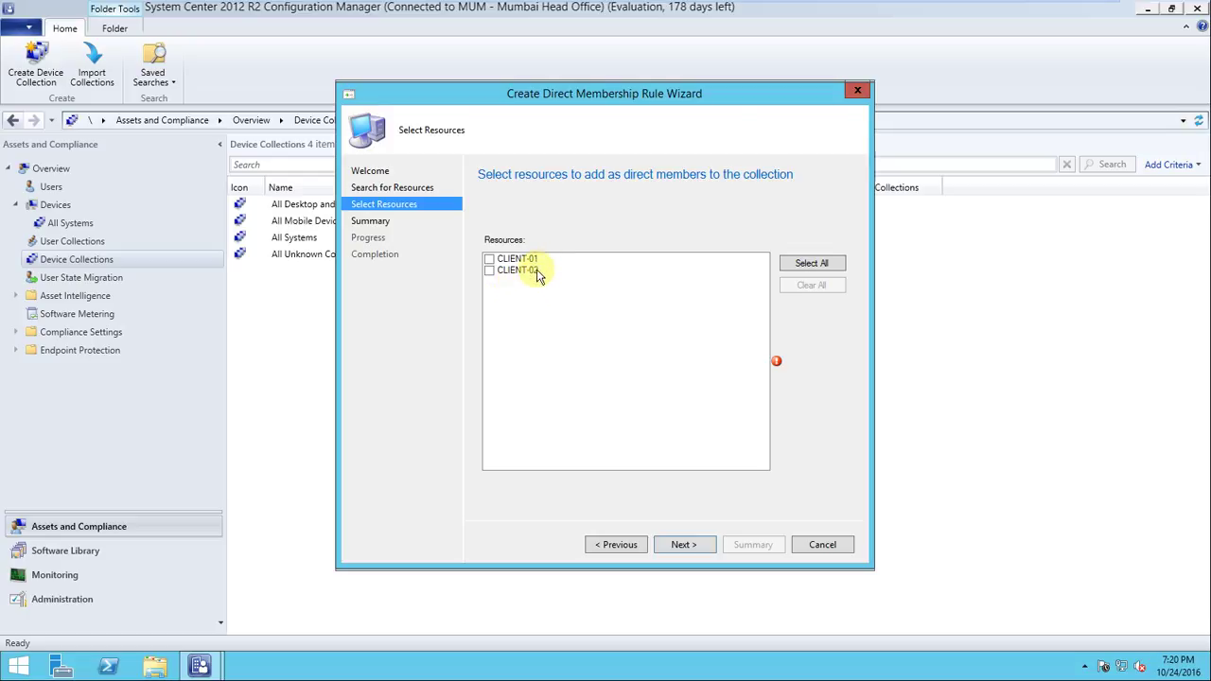
- Go back to the criteria, replace the value with only the wildcard "%" and search for all system resources
click(617, 544)
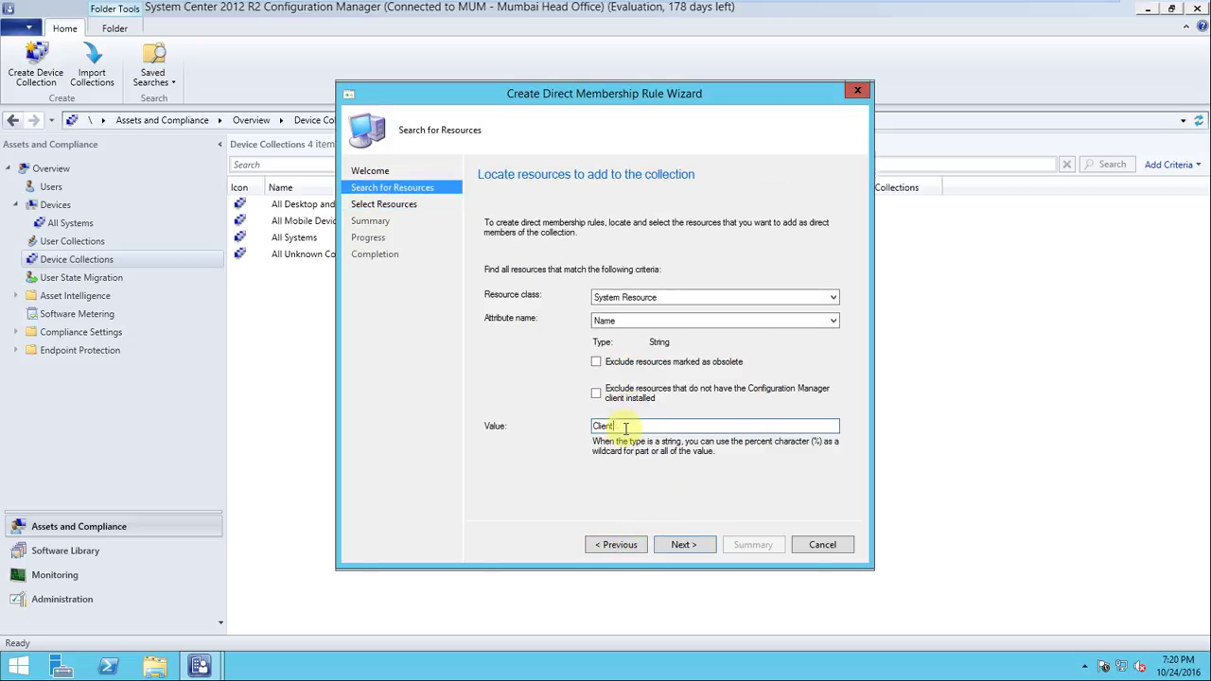
key(BackSpace)
key(BackSpace)
key(BackSpace)
key(BackSpace)
key(BackSpace)
key(BackSpace)
click(625, 428)
text(%)
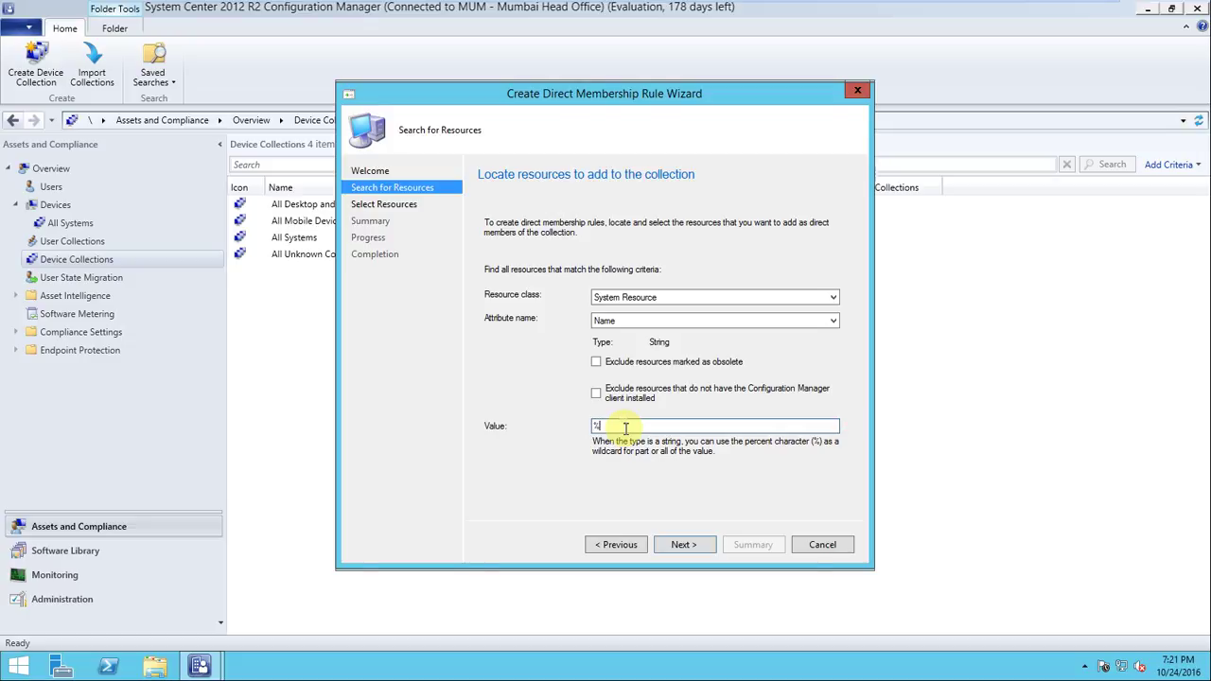
click(701, 545)
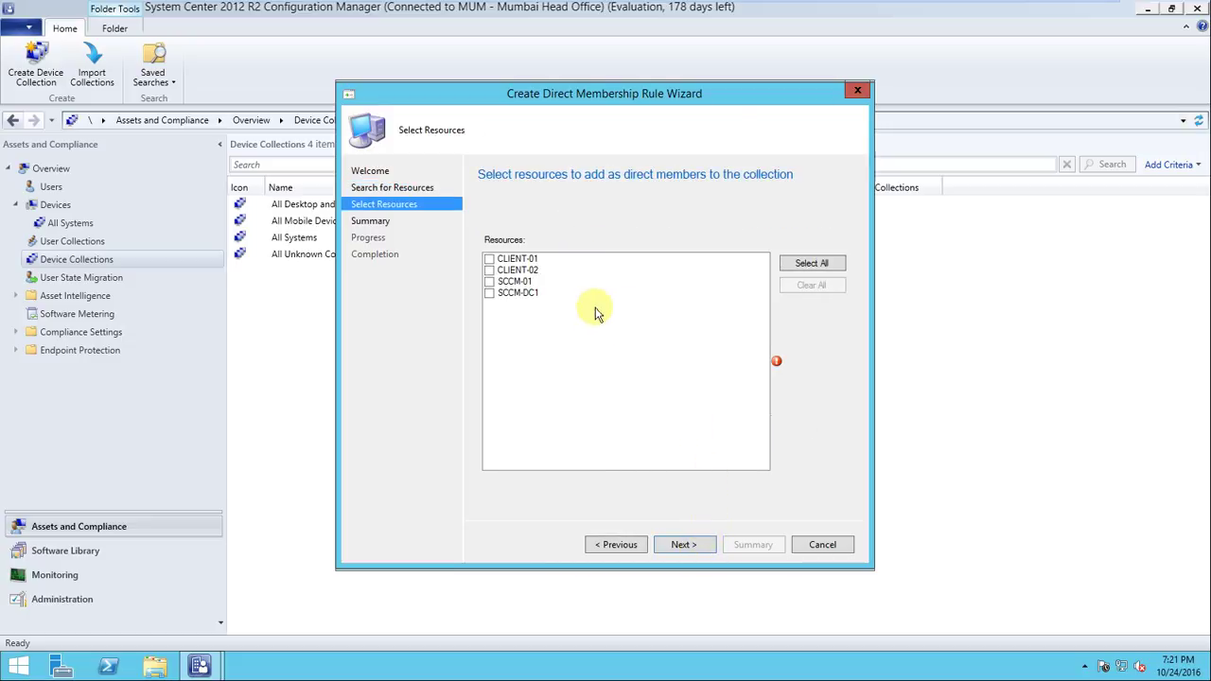
- Add CLIENT-01 and CLIENT-02 as direct members and finish creating the Win_7 Collection
click(489, 270)
click(489, 259)
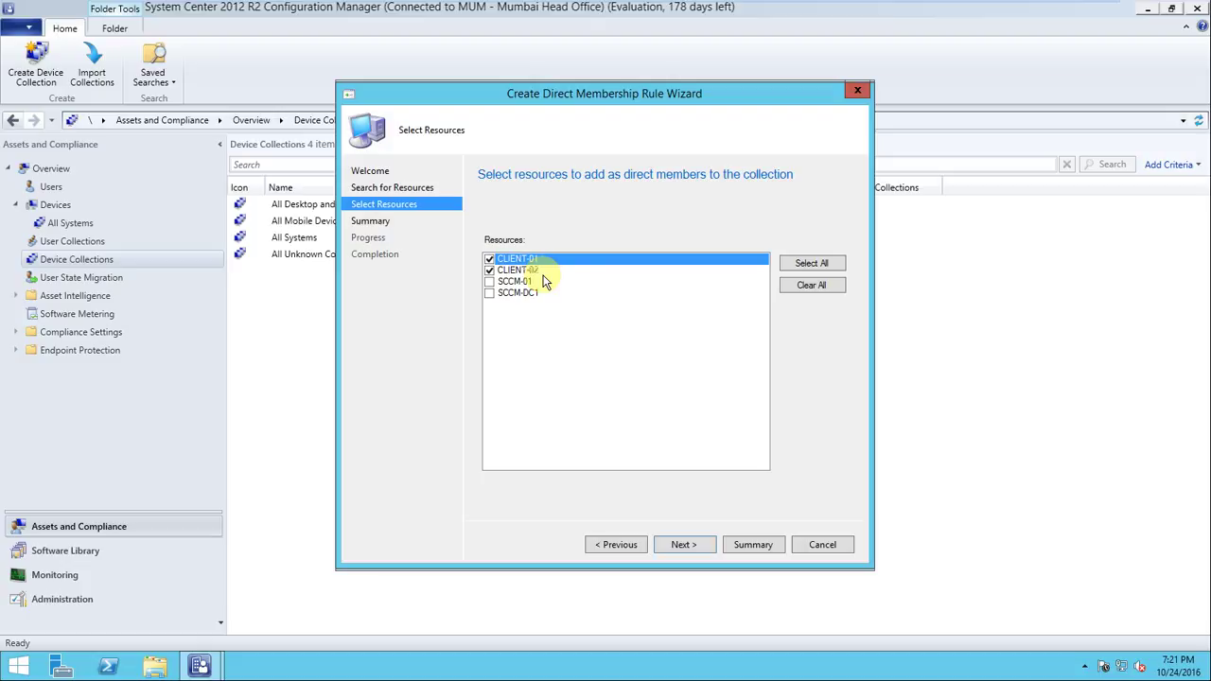
click(685, 549)
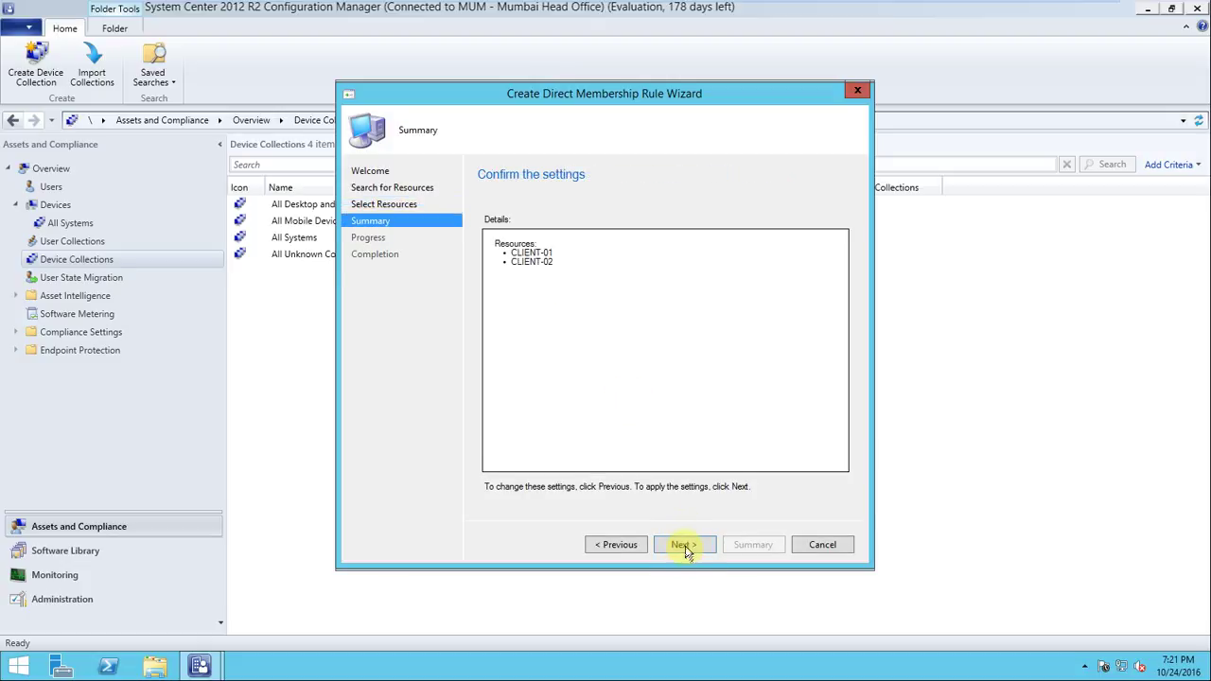
click(700, 547)
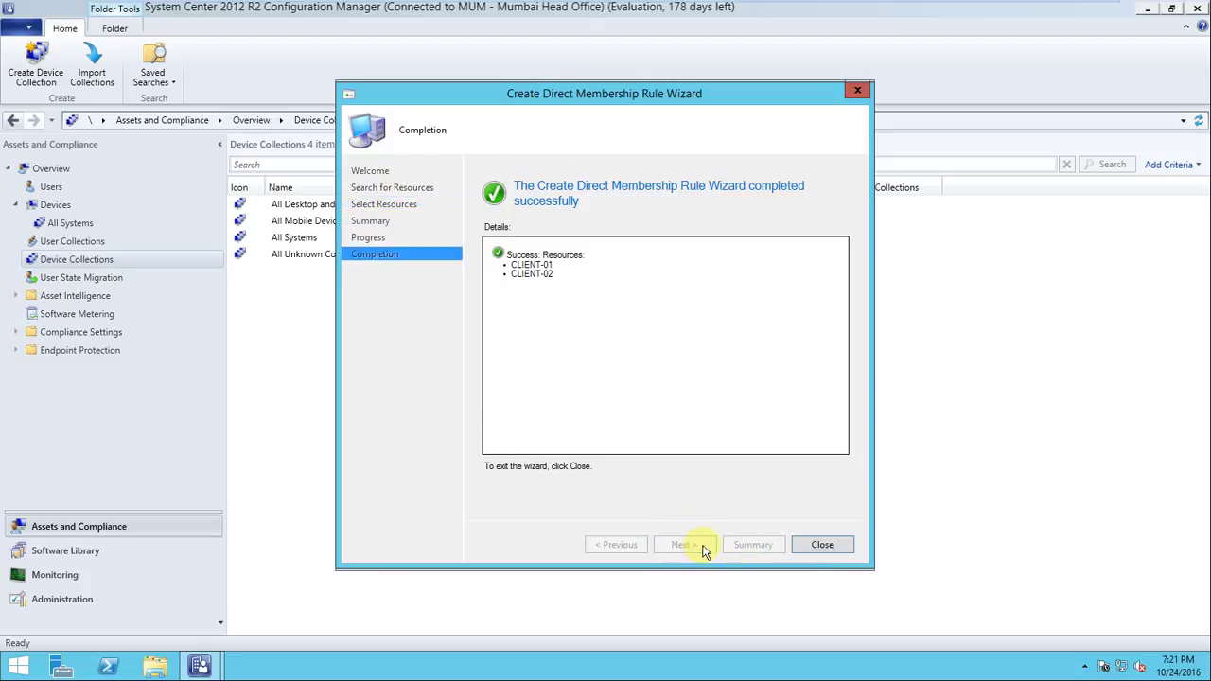
click(823, 546)
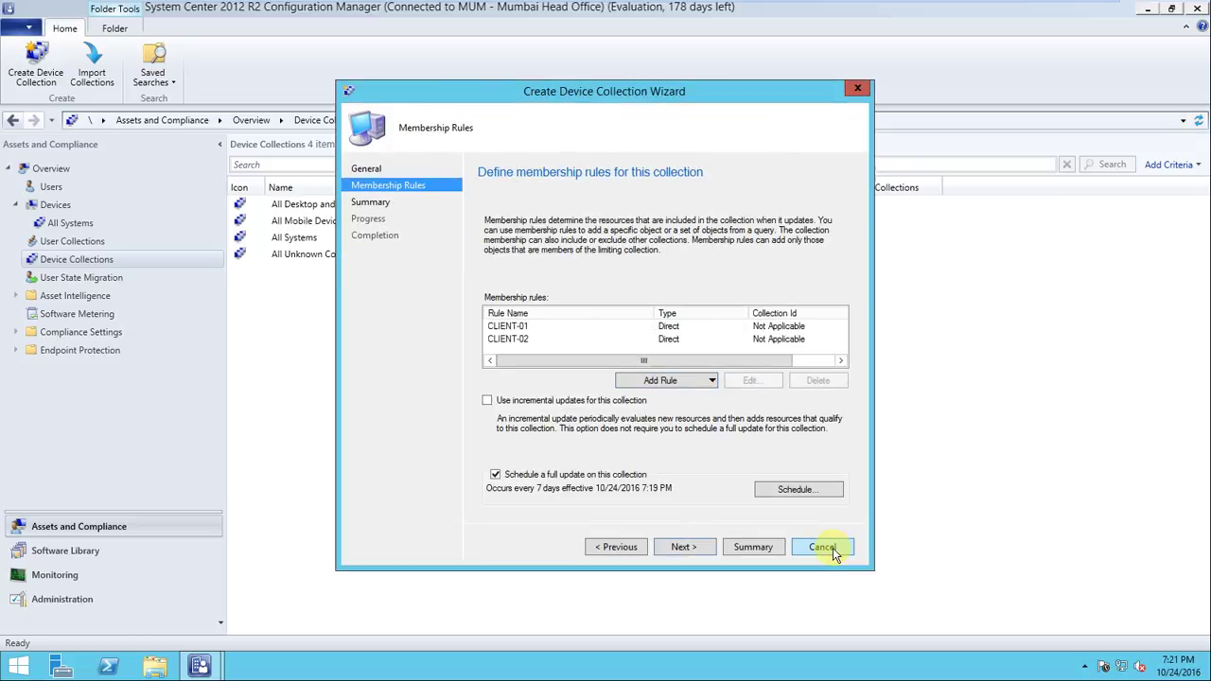
click(686, 547)
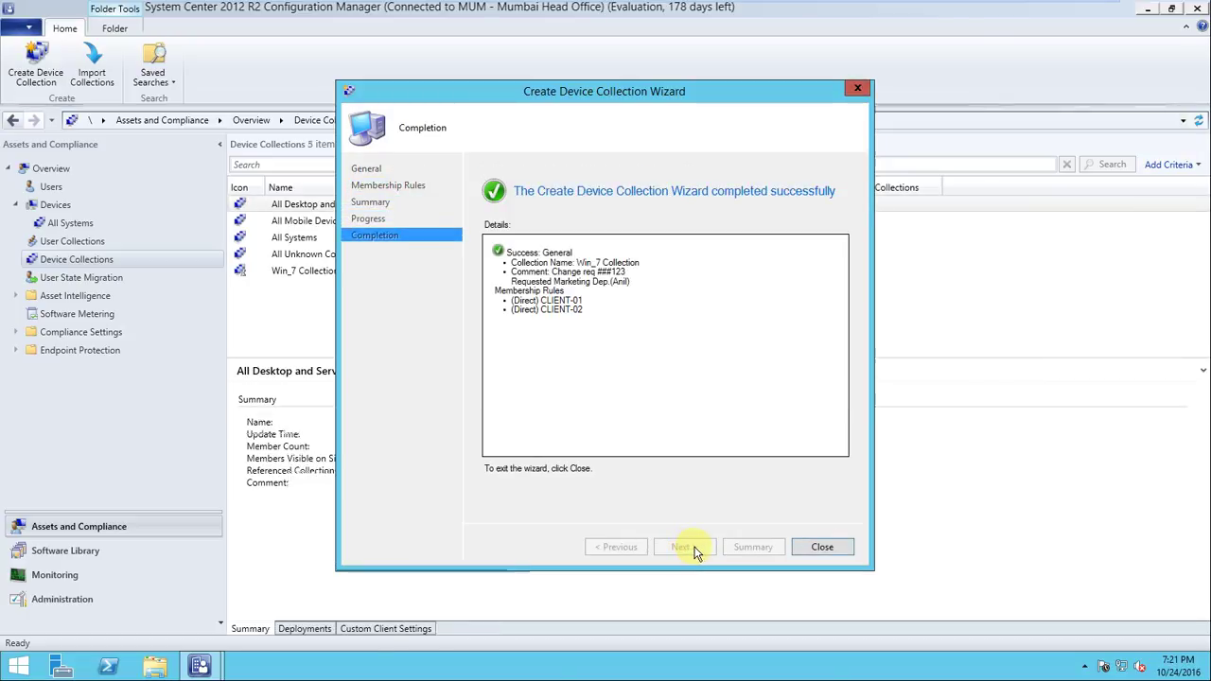
click(839, 548)
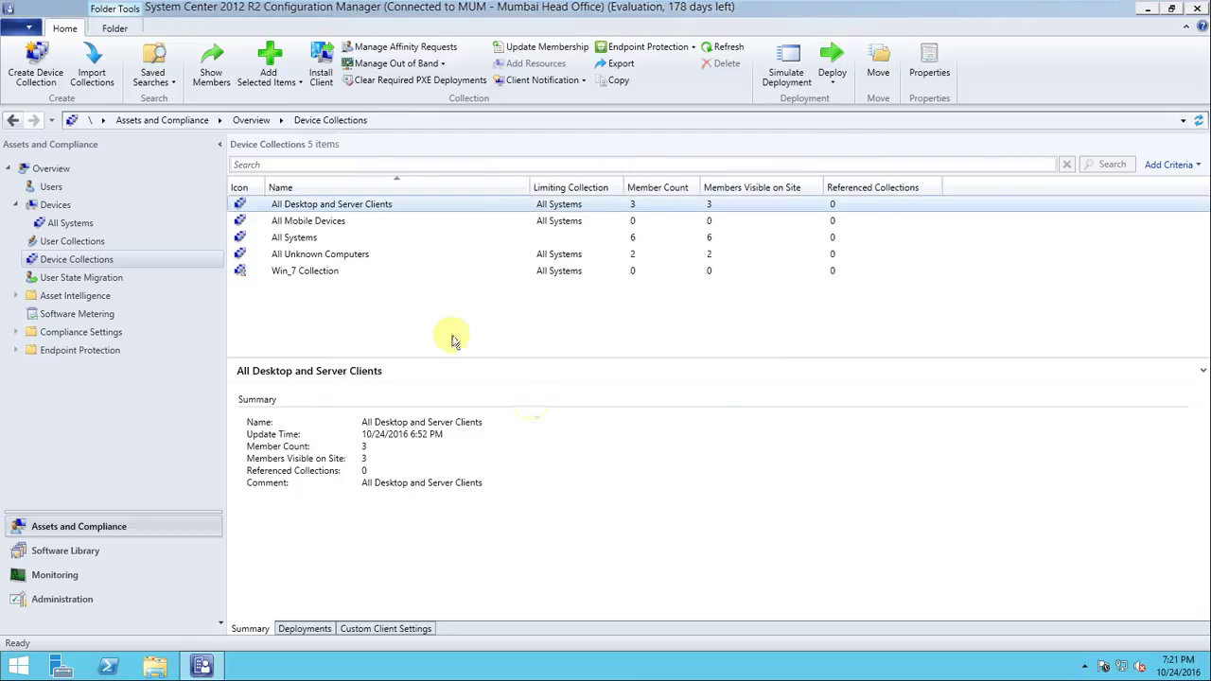
- Refresh the Win_7 Collection entry and open the collection to check its members
click(307, 273)
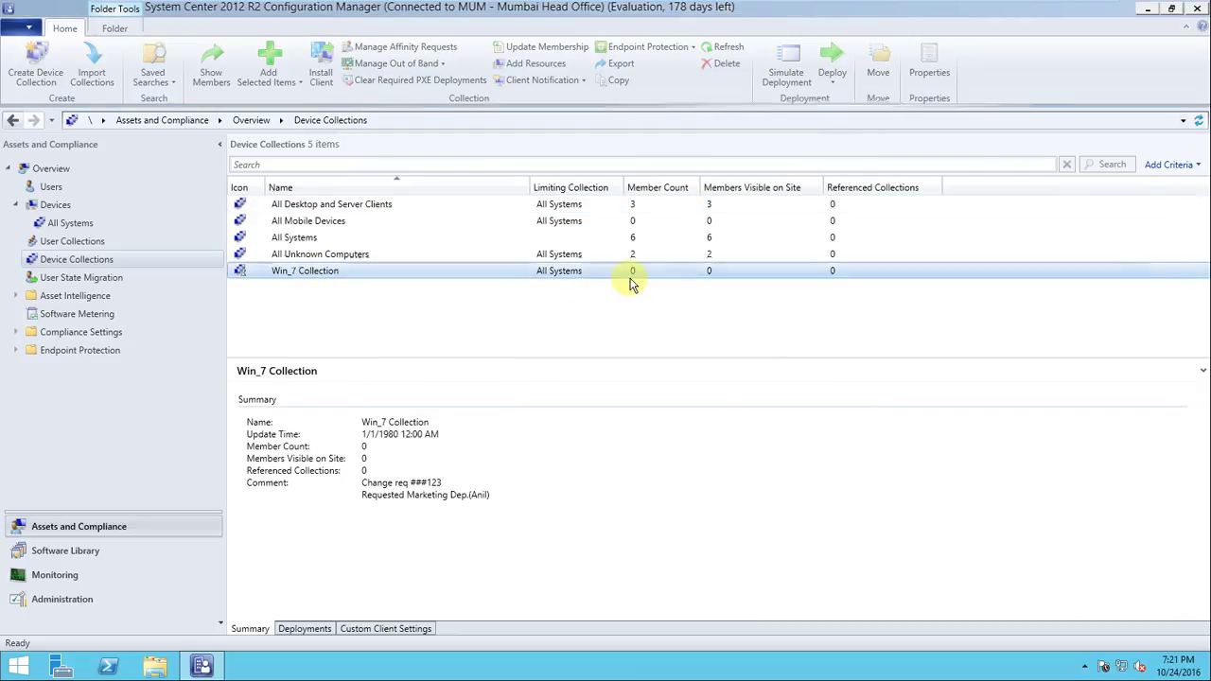
click(727, 48)
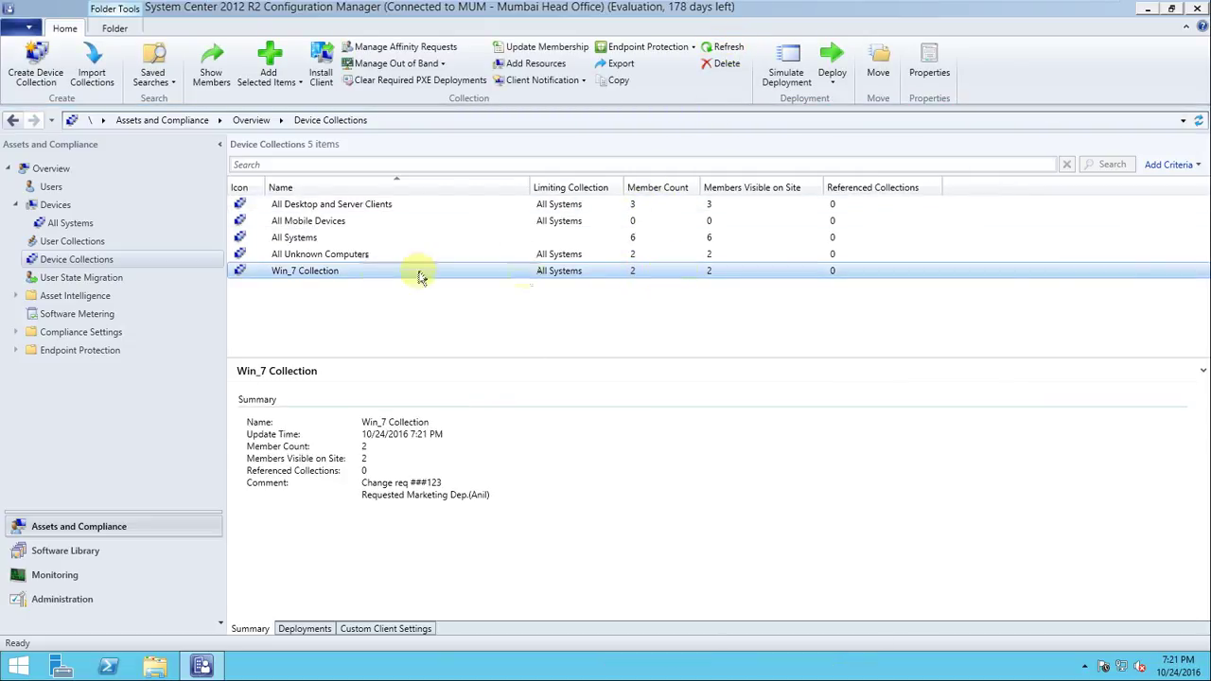
double_click(375, 272)
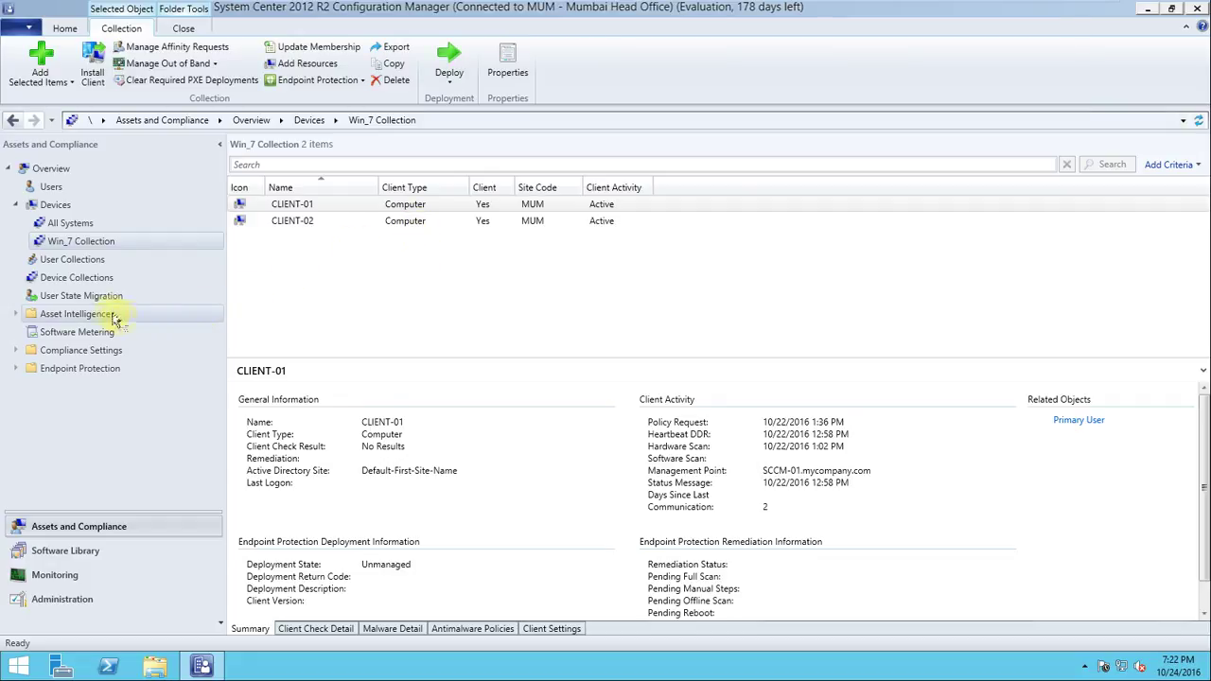
- Return to Device Collections and start a new device collection named "Win_7_Dyn_Collection"
click(76, 277)
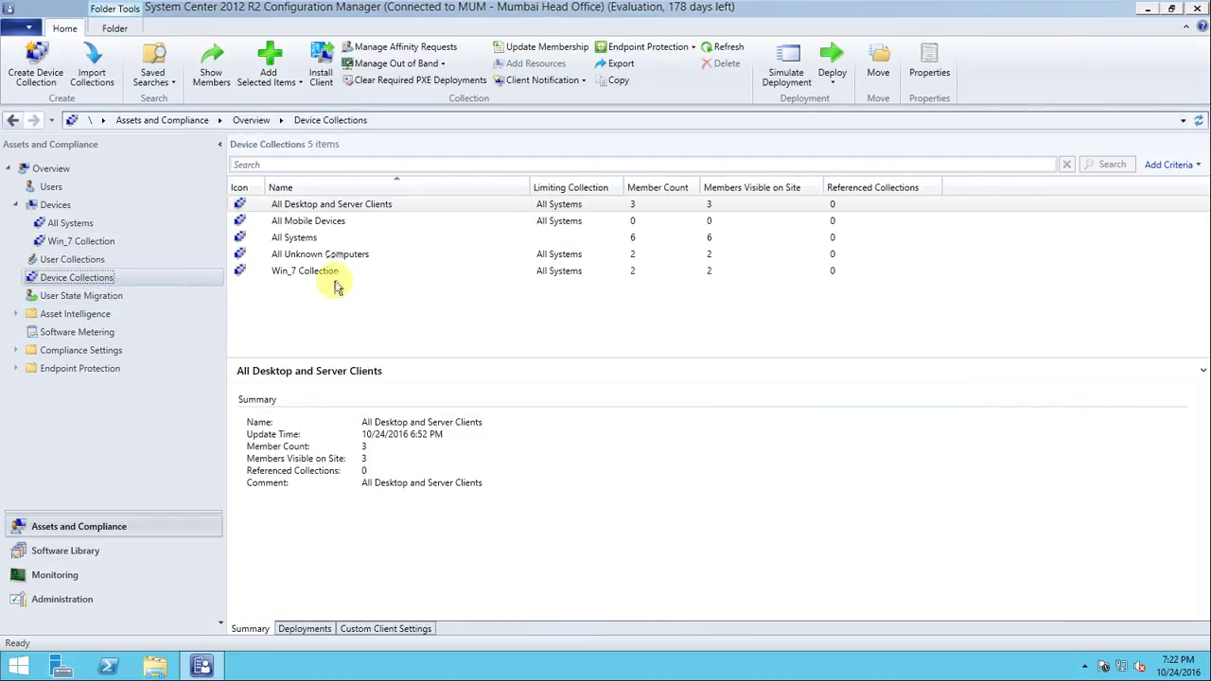
right_click(370, 305)
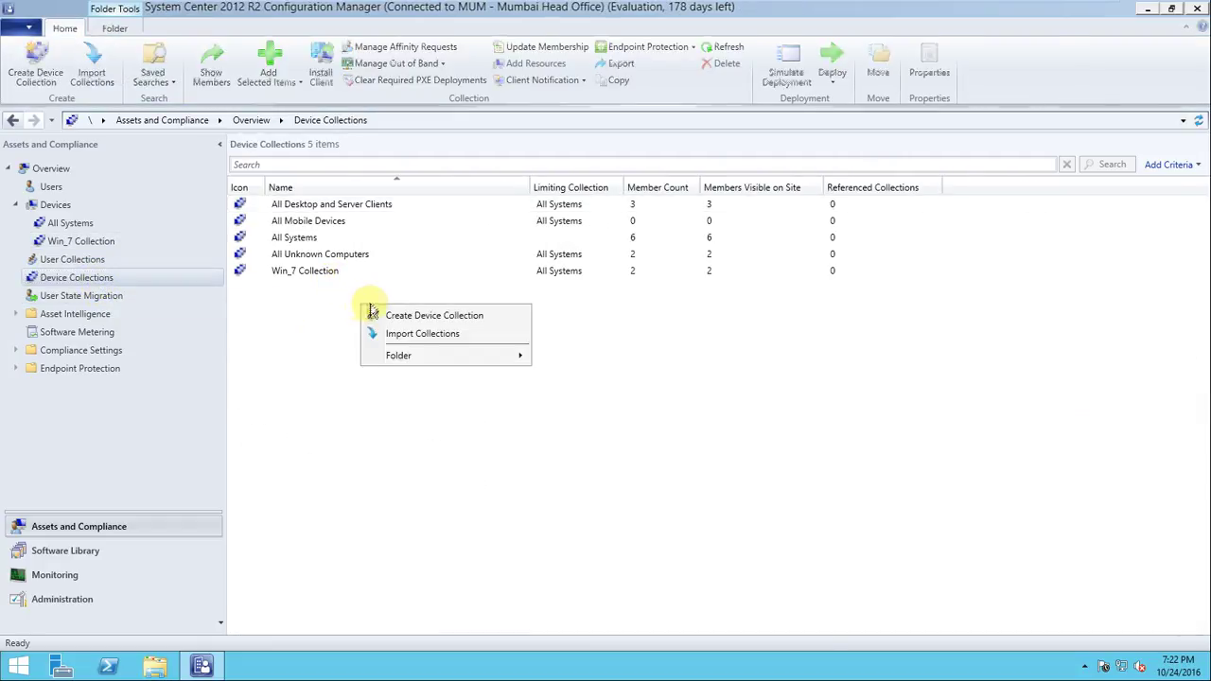
click(416, 316)
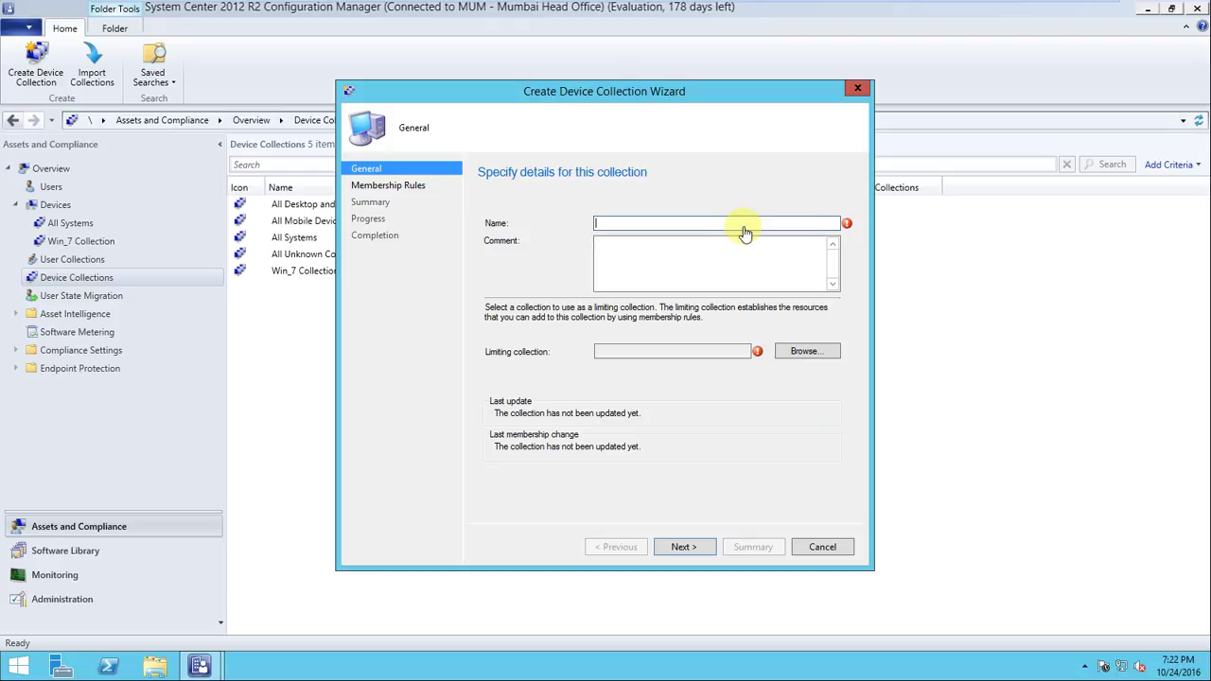
text(Win_)
text(Dyn_7)
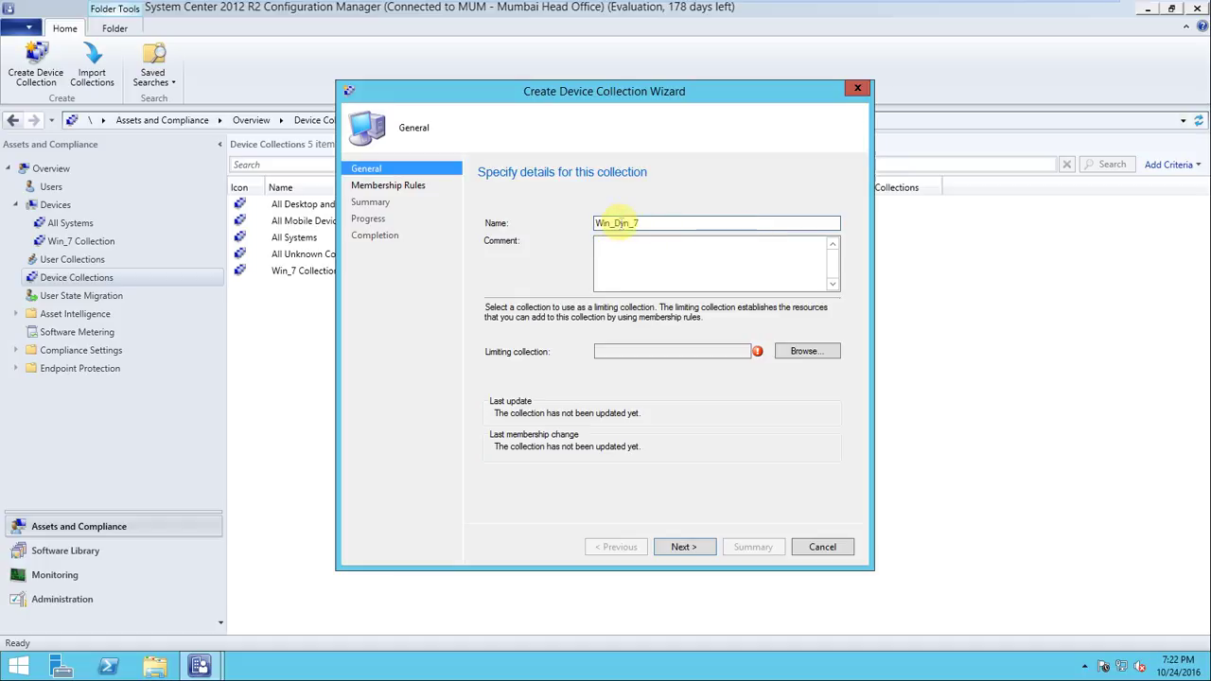
click(610, 223)
text(7_Dyn_)
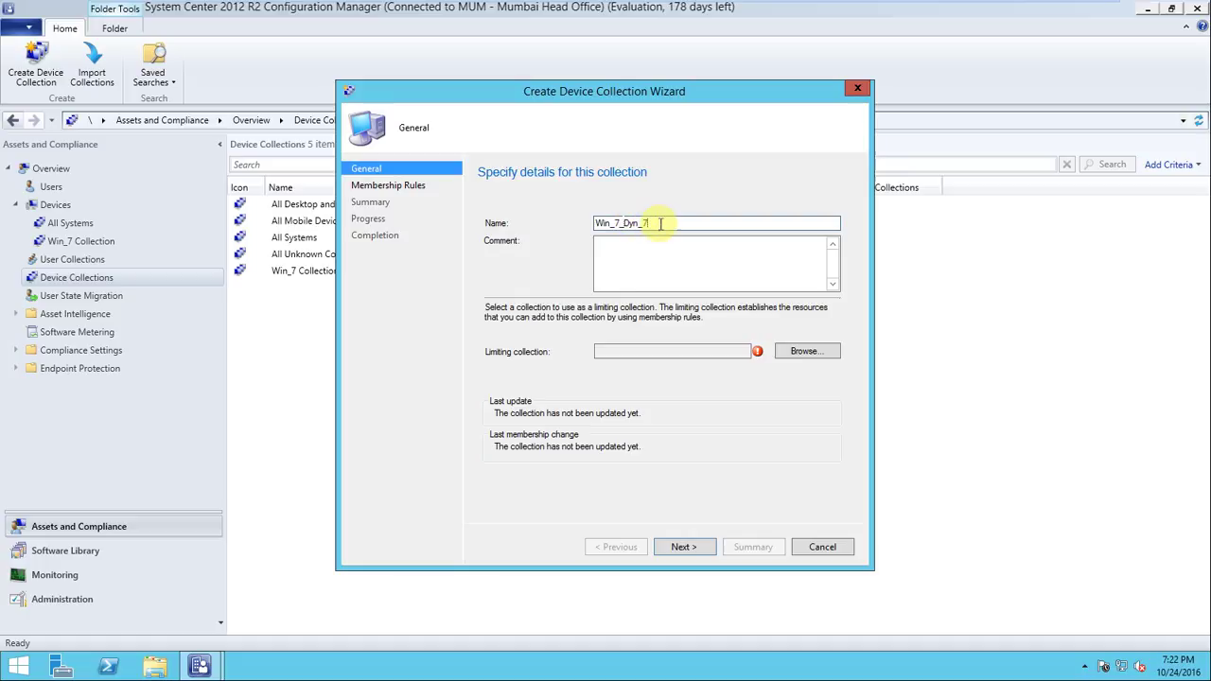
text(Collection)
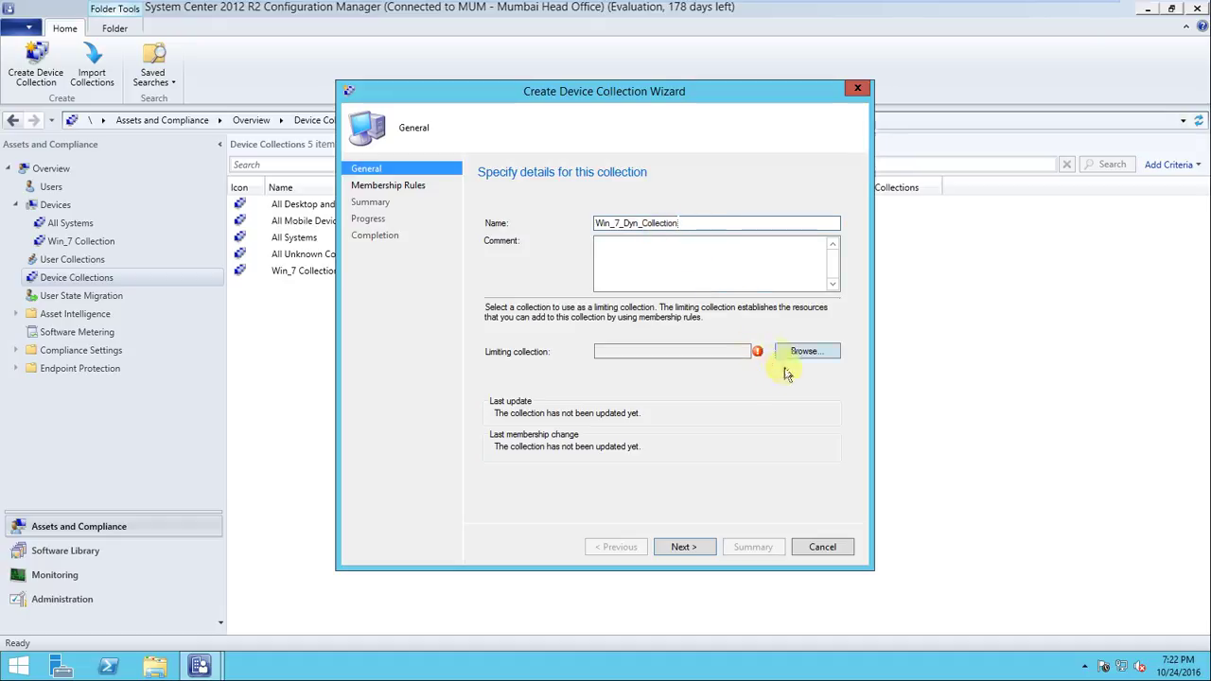
- Enter the comment "Change No###123" with a second line "Reqested By HR Dep." followed by the requester's name in parentheses
click(709, 258)
text(C)
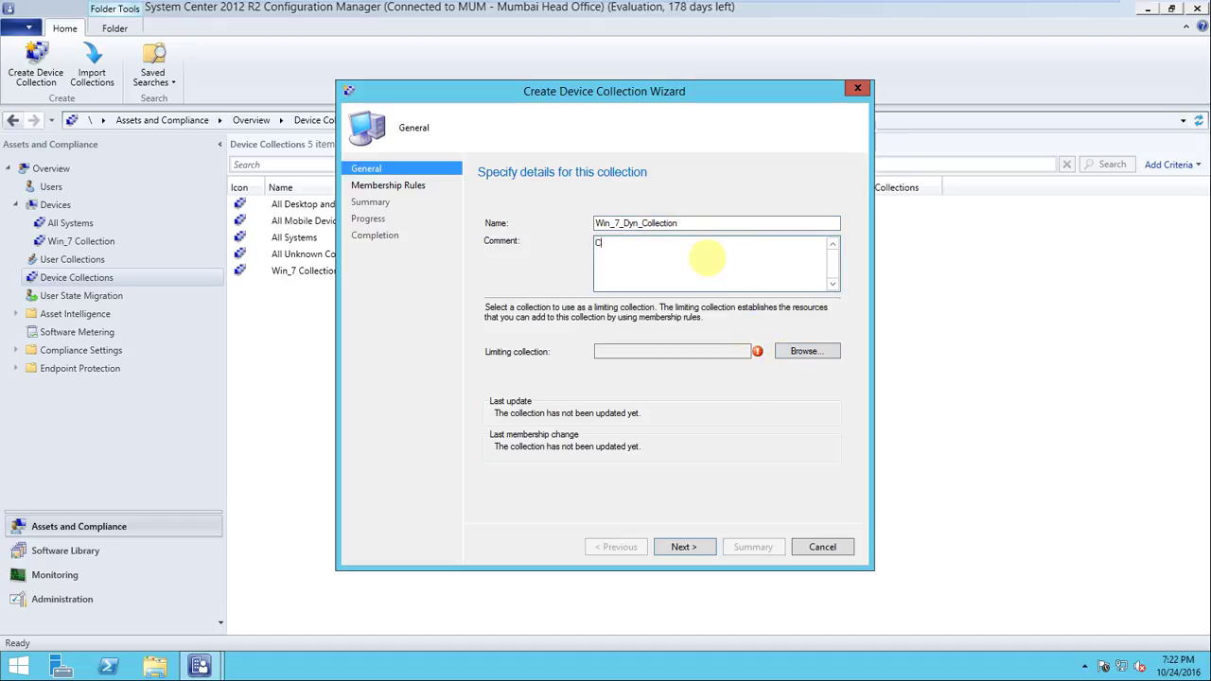
text(hange No)
text(###)
text(123 )
text(Re)
text(qested)
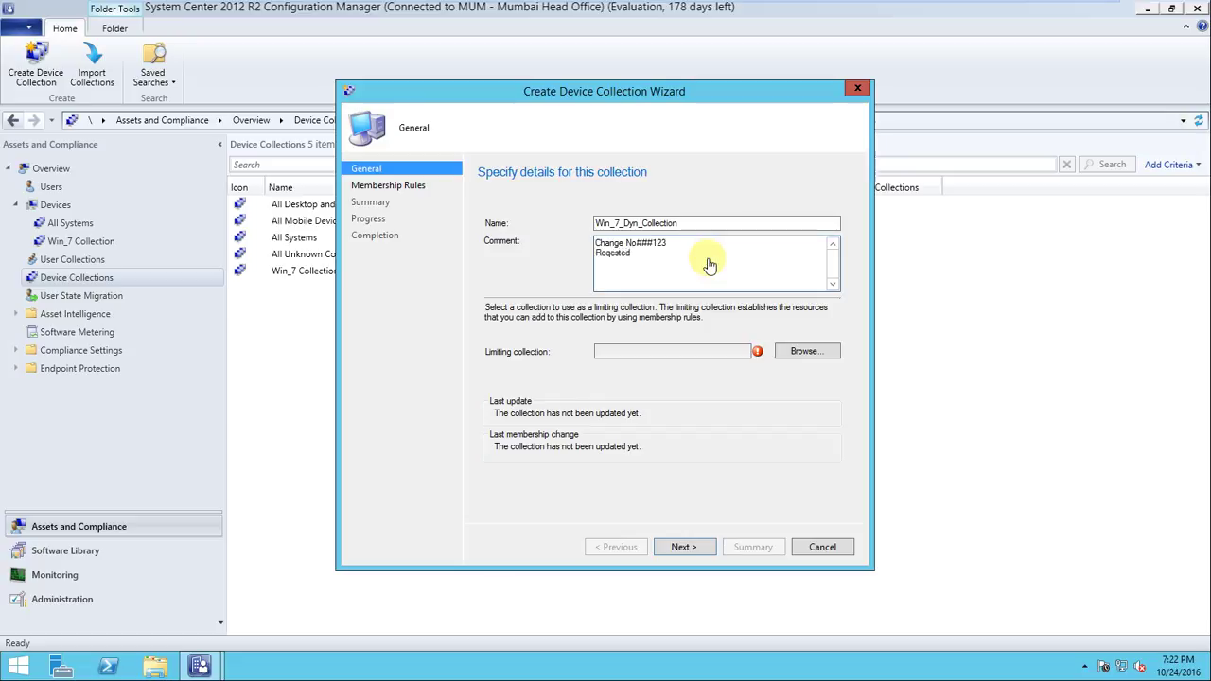
text( By HR Dep.(Jitu)
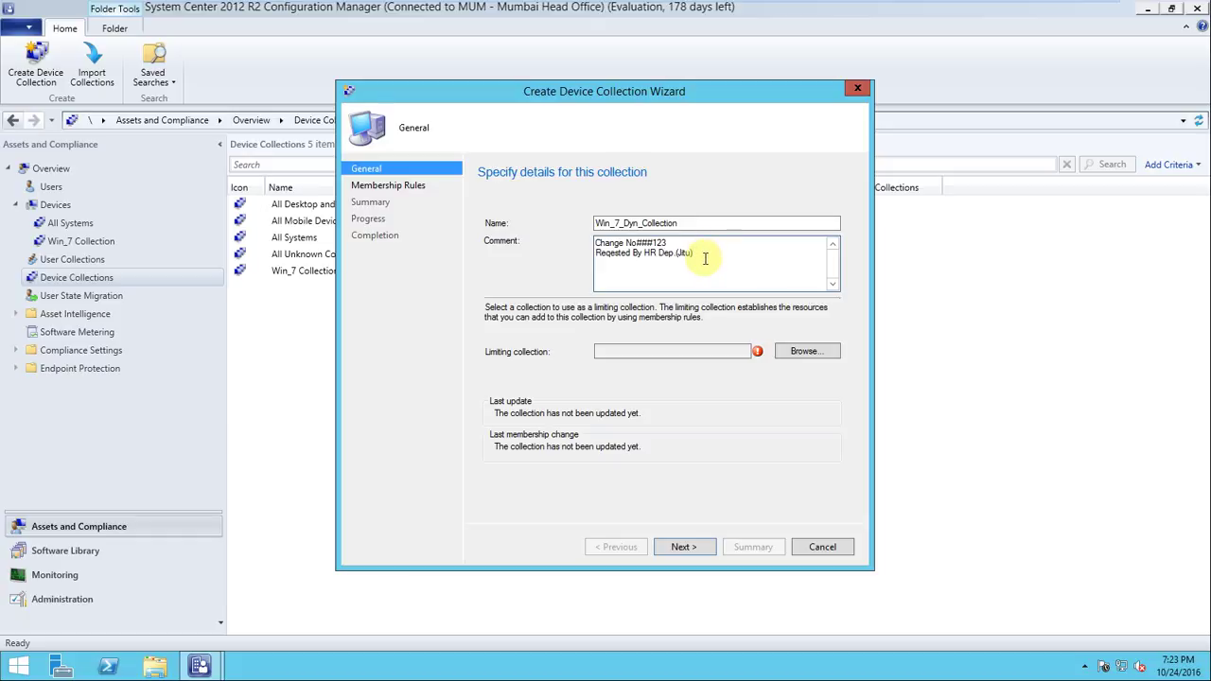
- Set All Systems as the limiting collection and continue to the membership rules
click(809, 351)
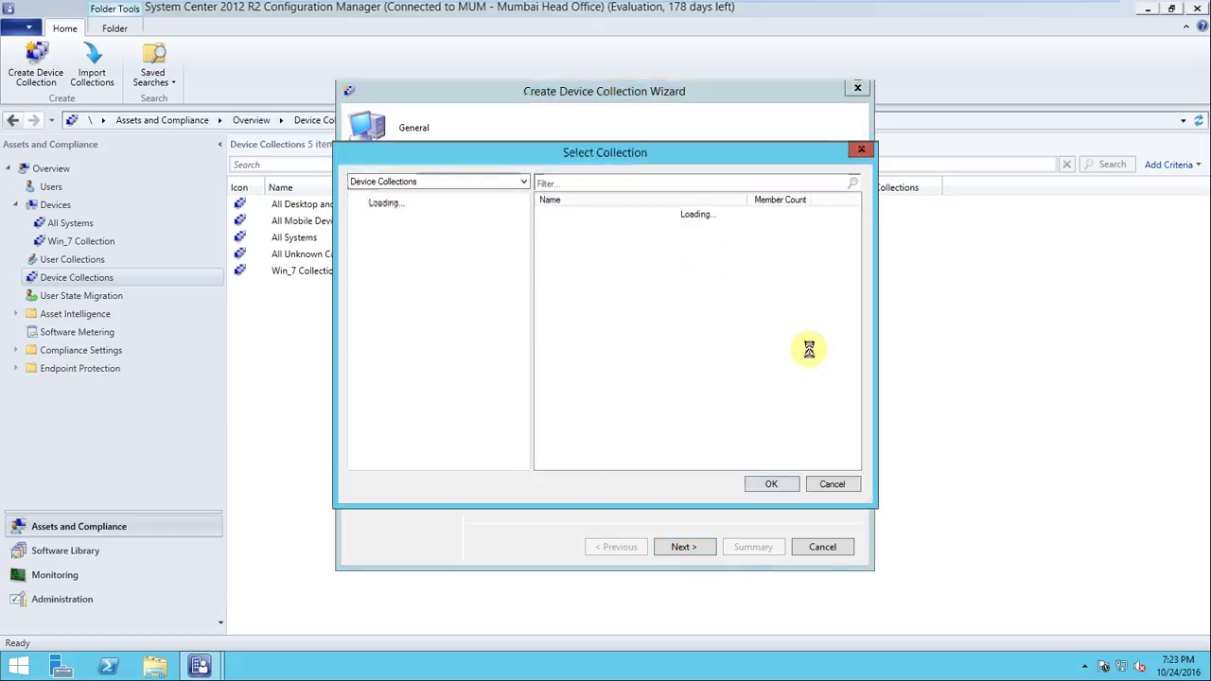
click(571, 239)
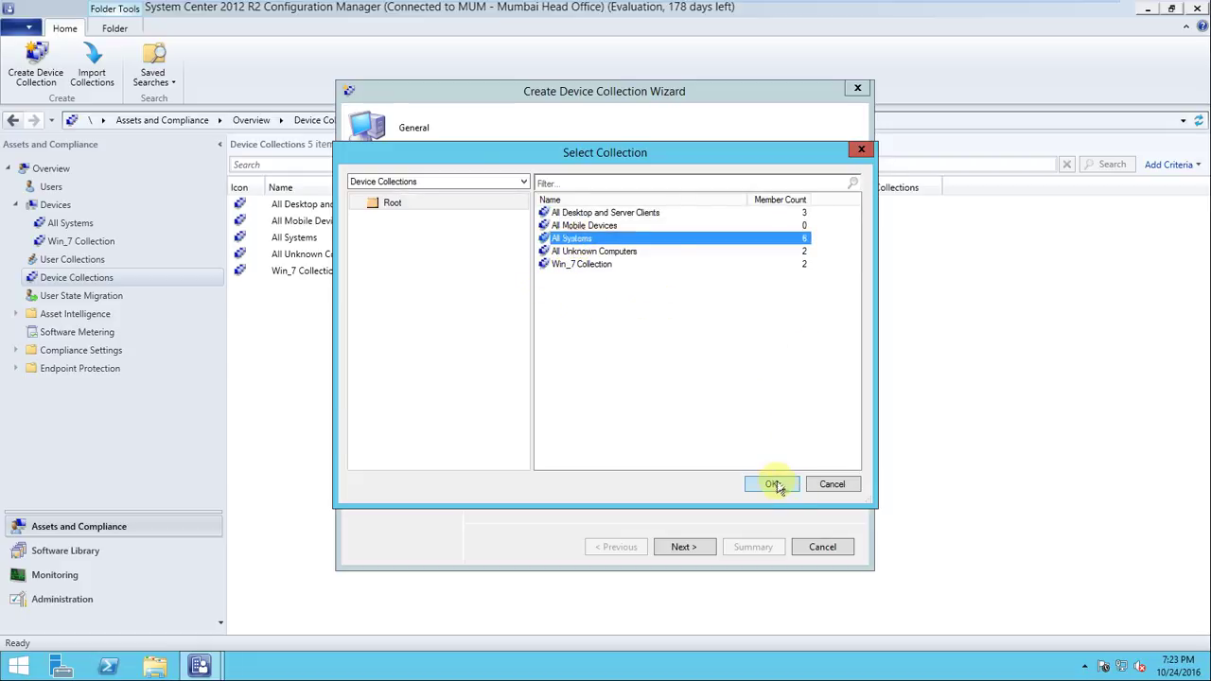
click(771, 483)
click(700, 548)
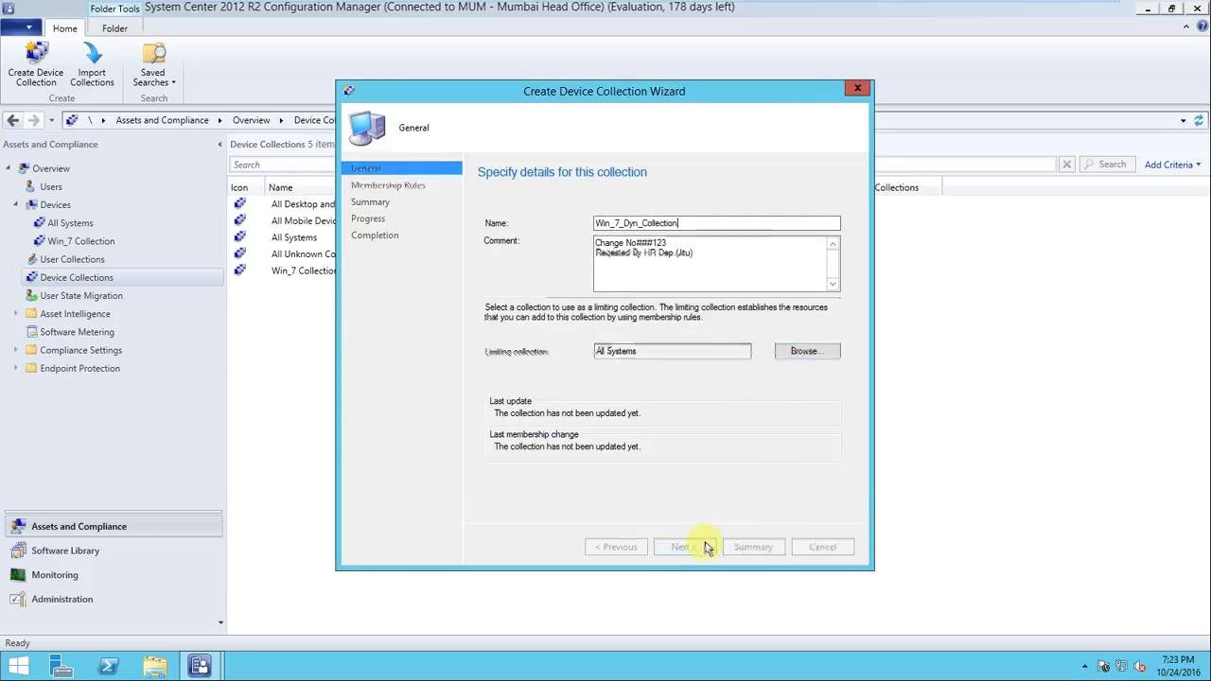
- Add a query rule named "Win7-24/10/2016" and open its query statement for editing
click(712, 380)
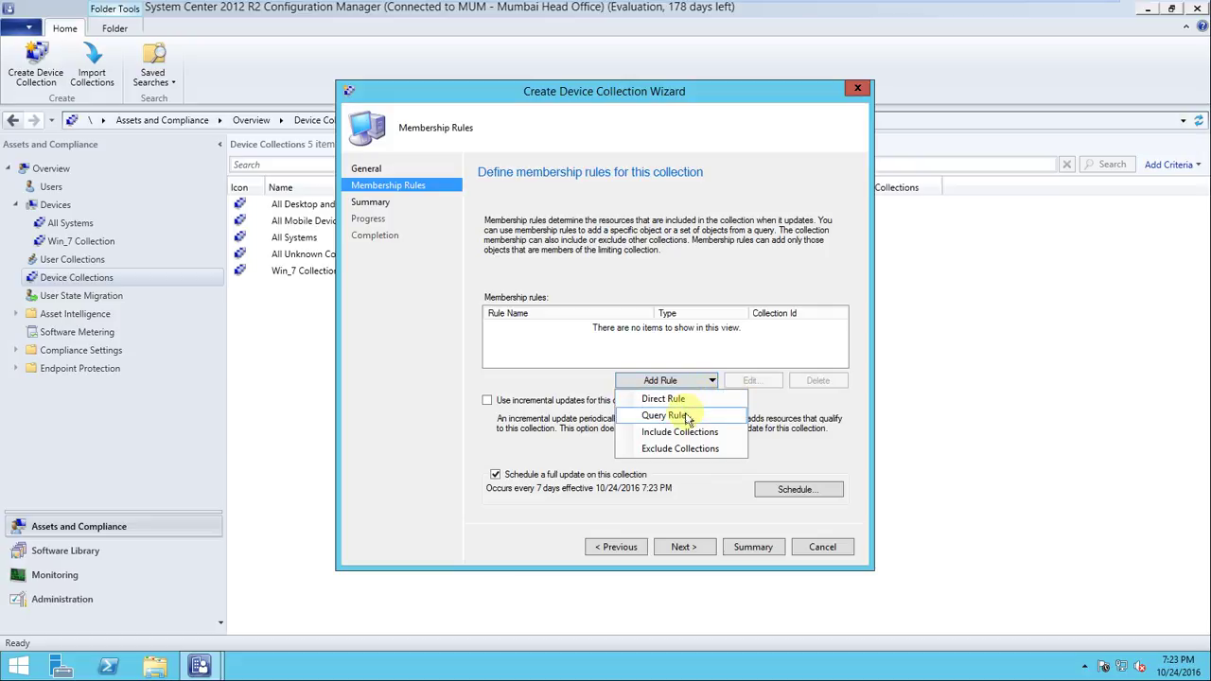
click(698, 419)
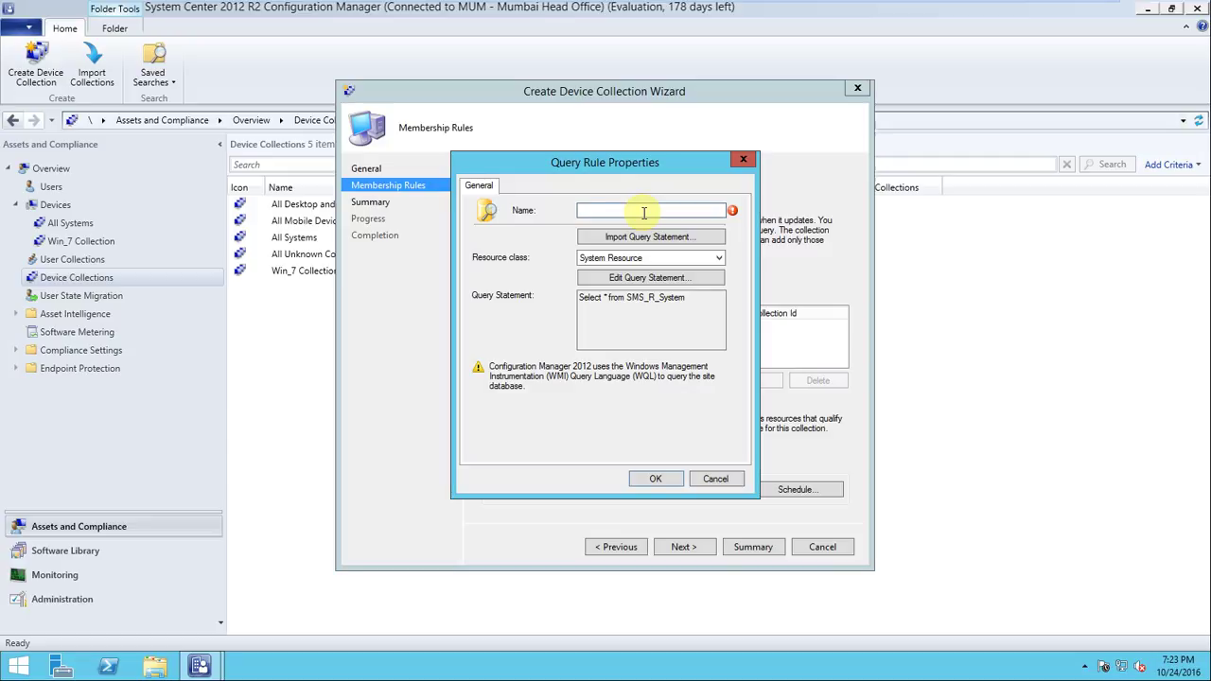
text(Win7-24/10/2016)
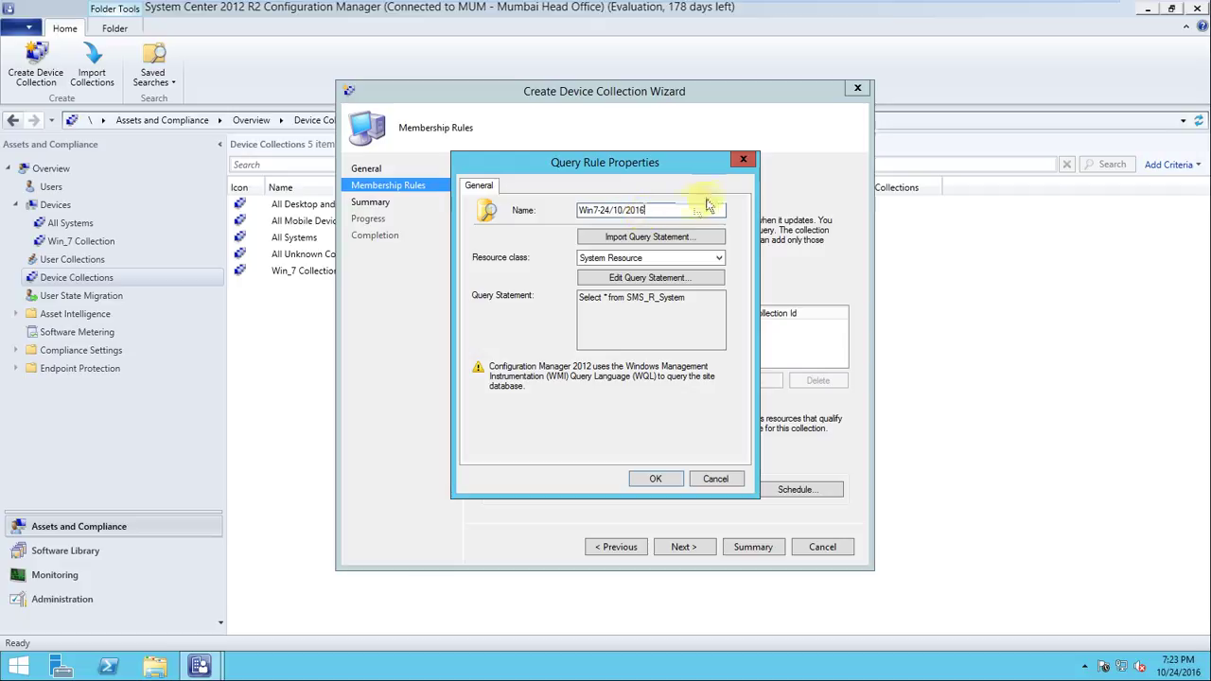
click(674, 277)
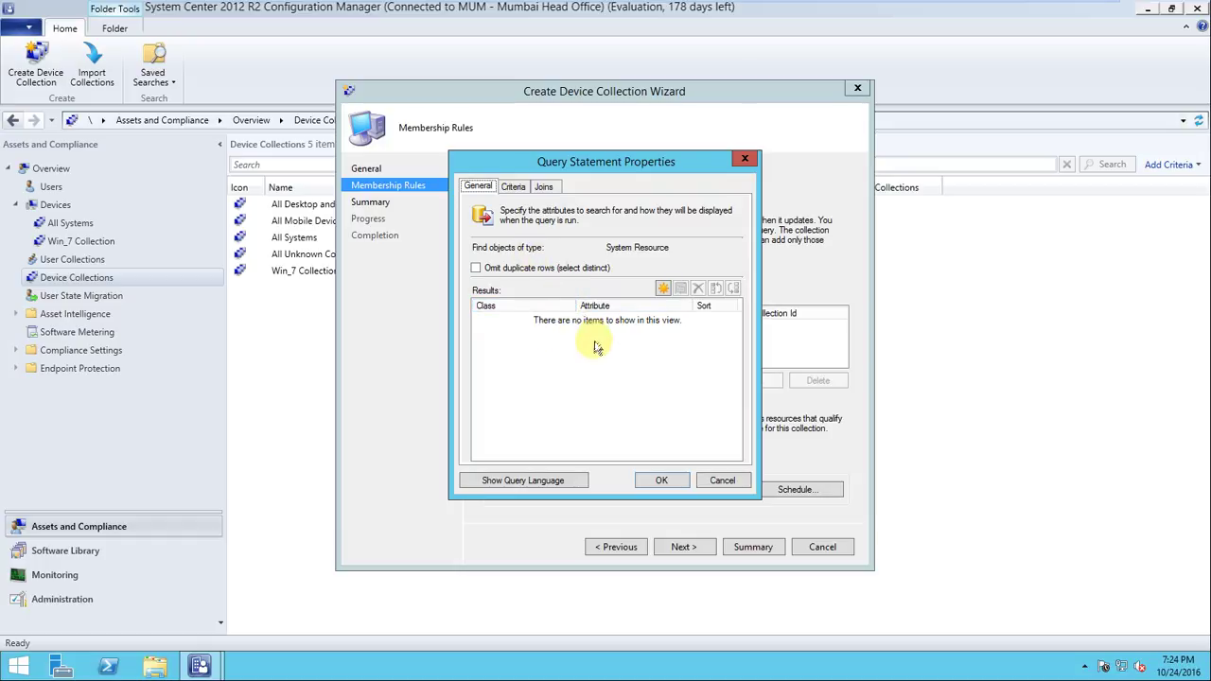
click(515, 189)
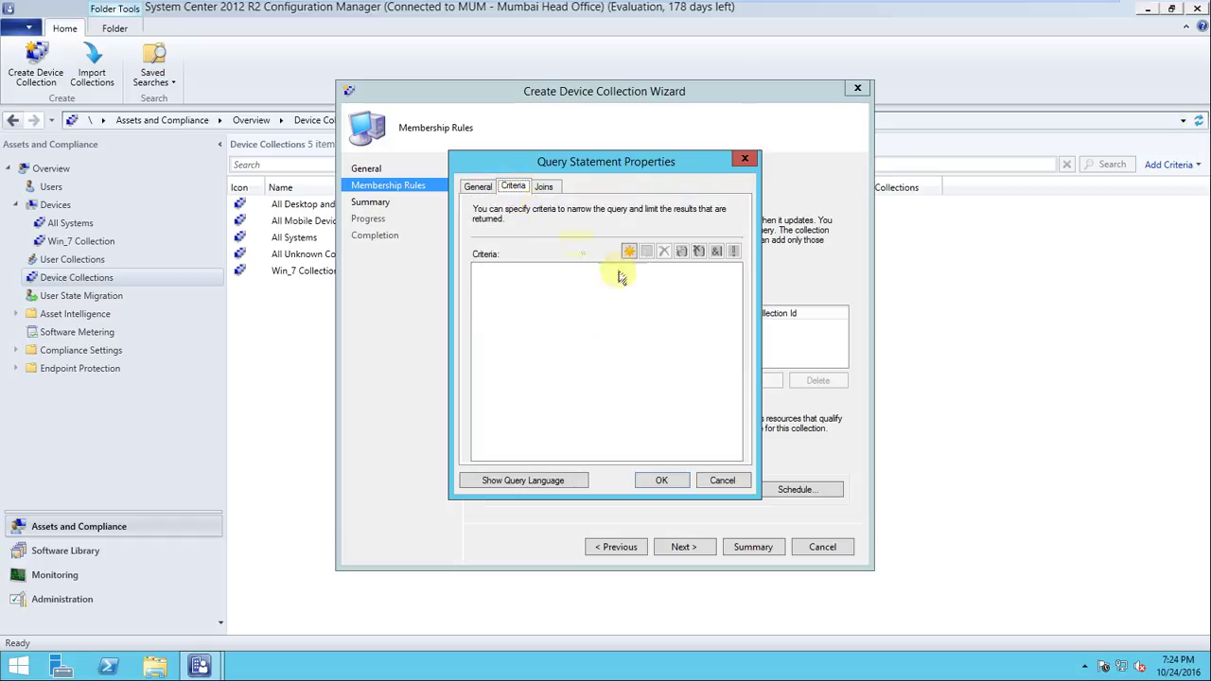
click(630, 253)
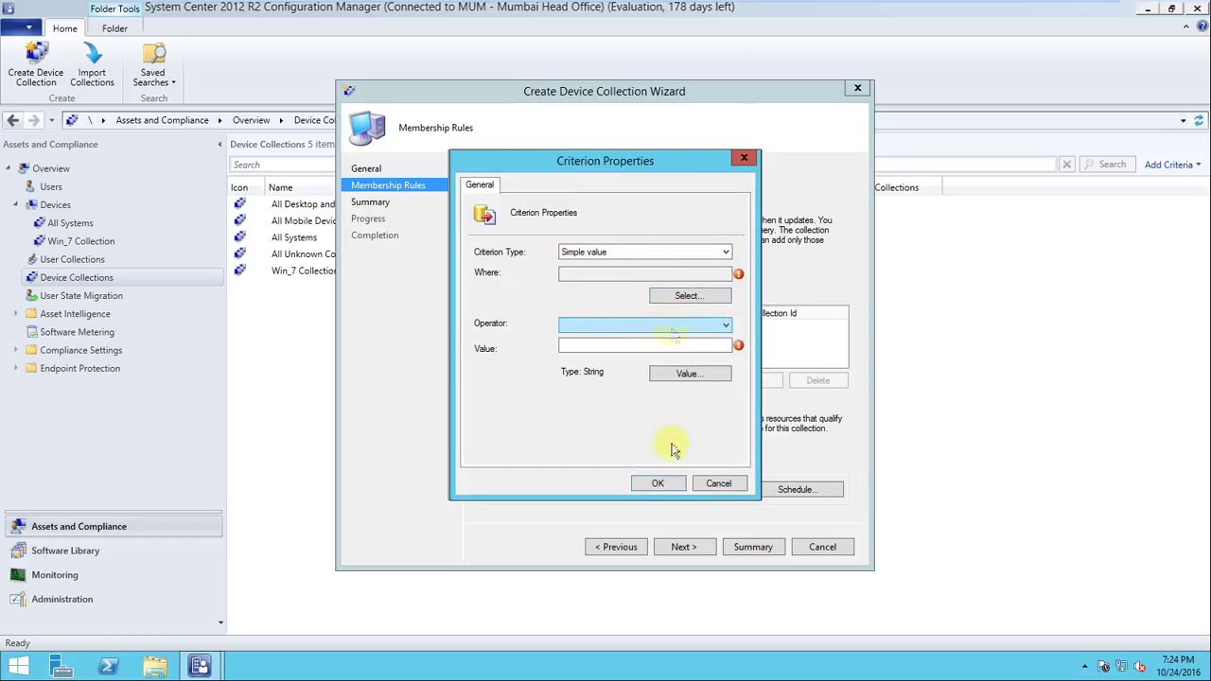
click(717, 483)
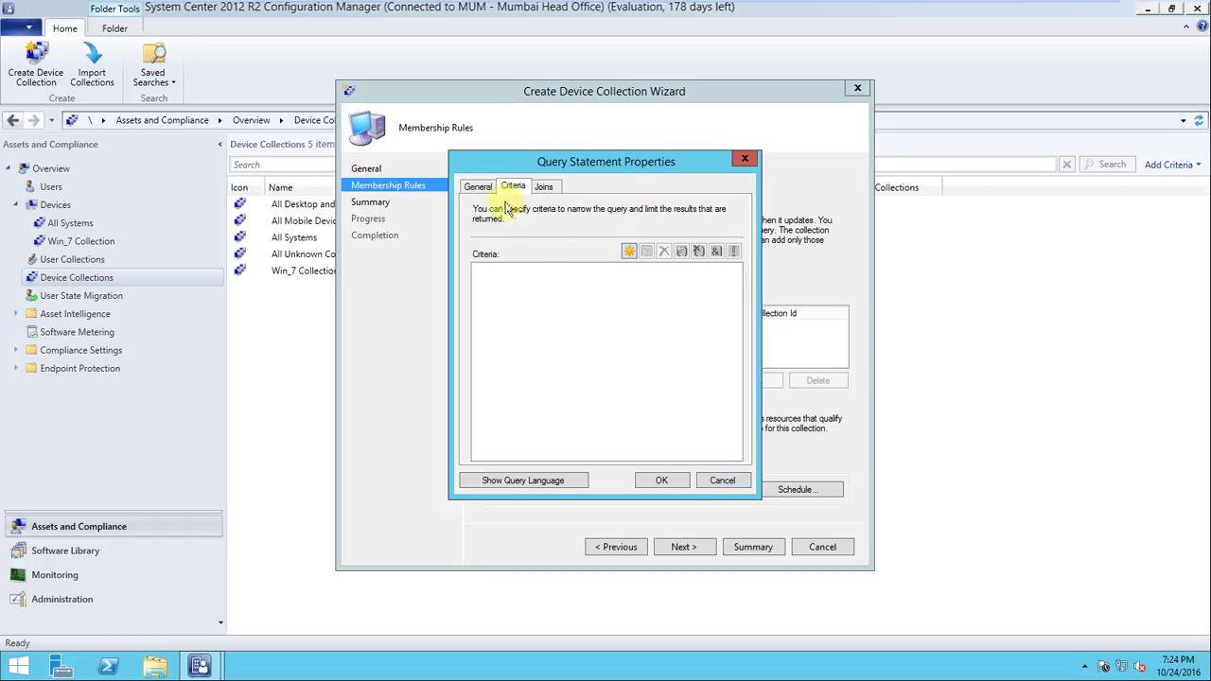
click(479, 187)
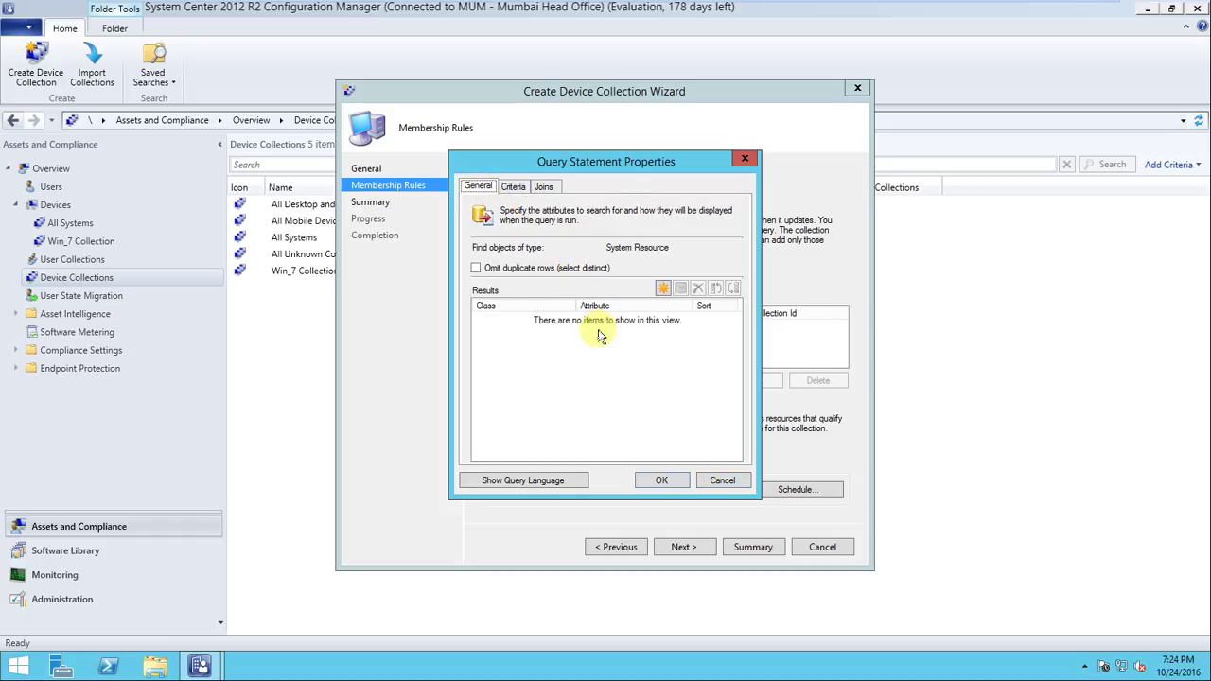
- Show the query statement as editable WQL text and minimise the virtual machine to reach the host desktop
click(530, 485)
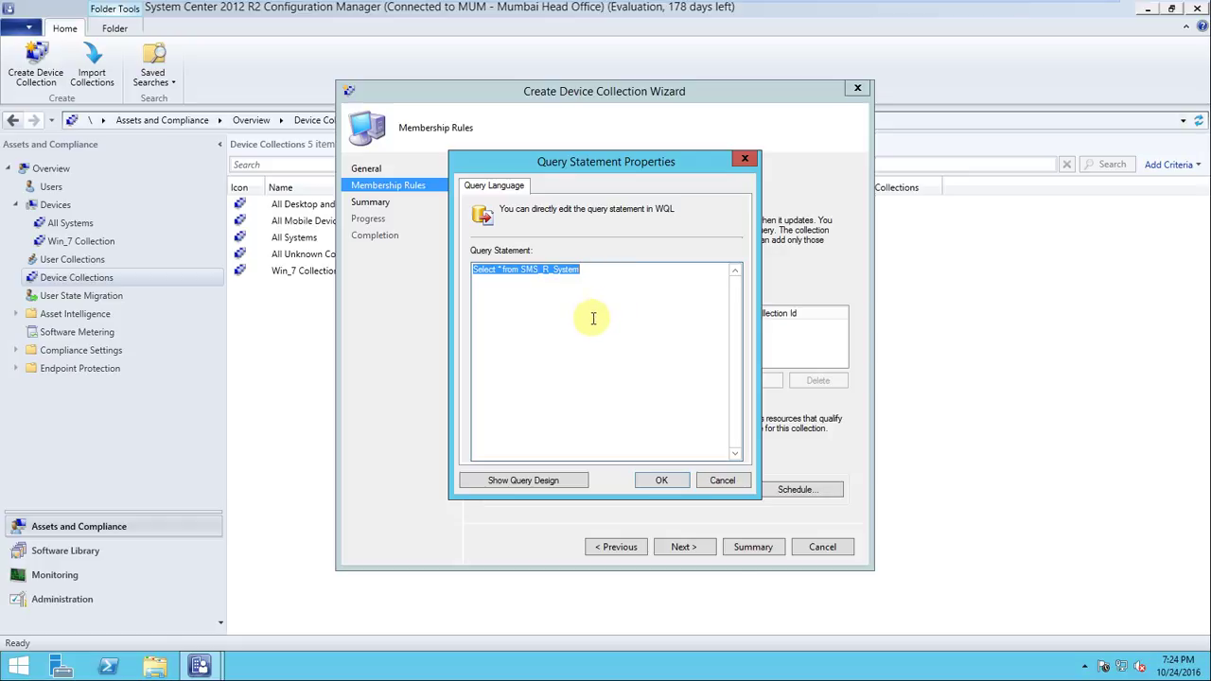
mouse_move(1140, 8)
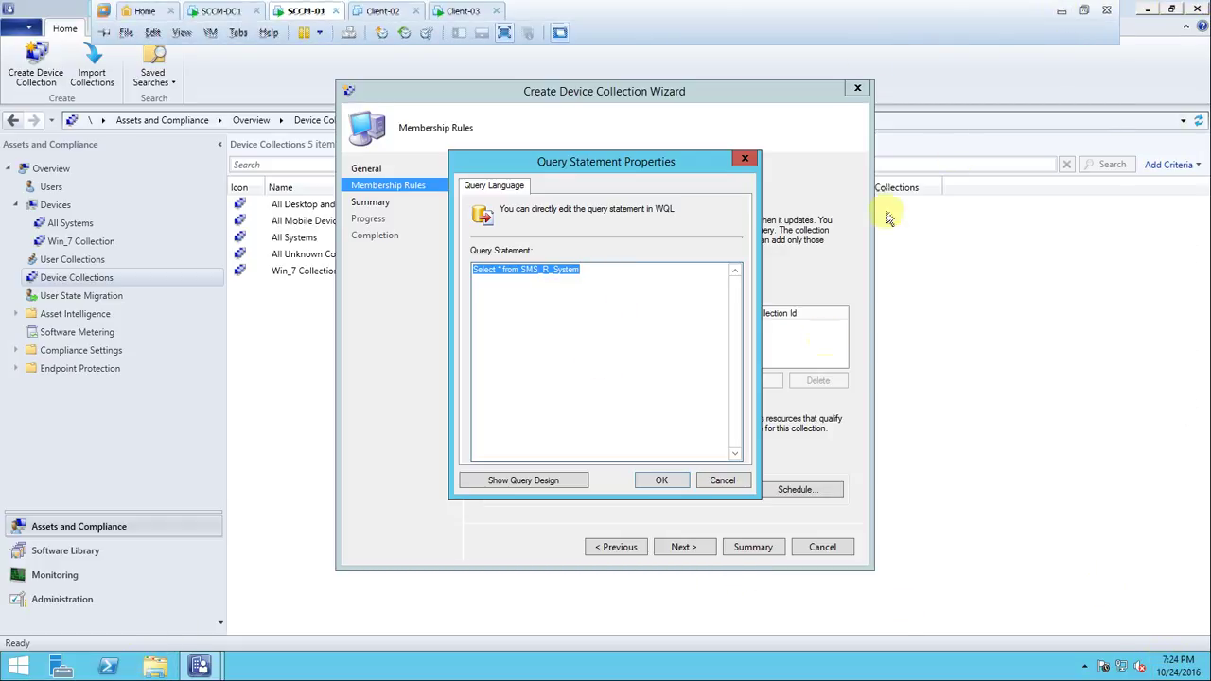
click(1057, 8)
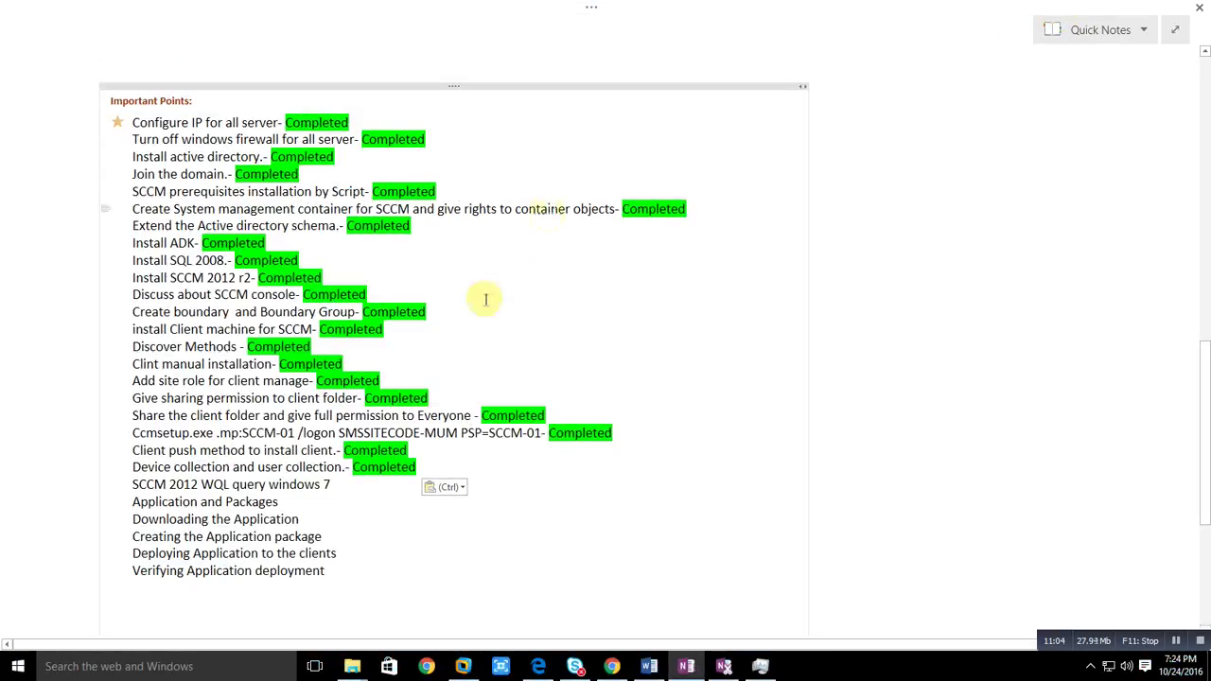
click(613, 670)
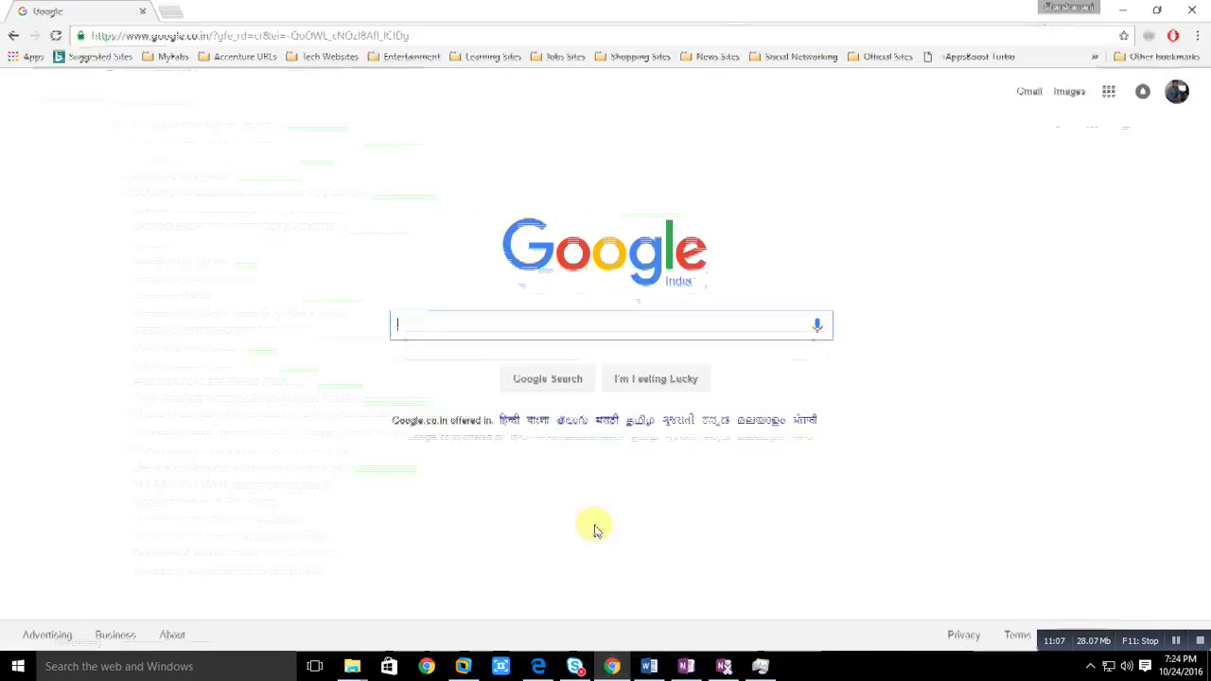
click(447, 326)
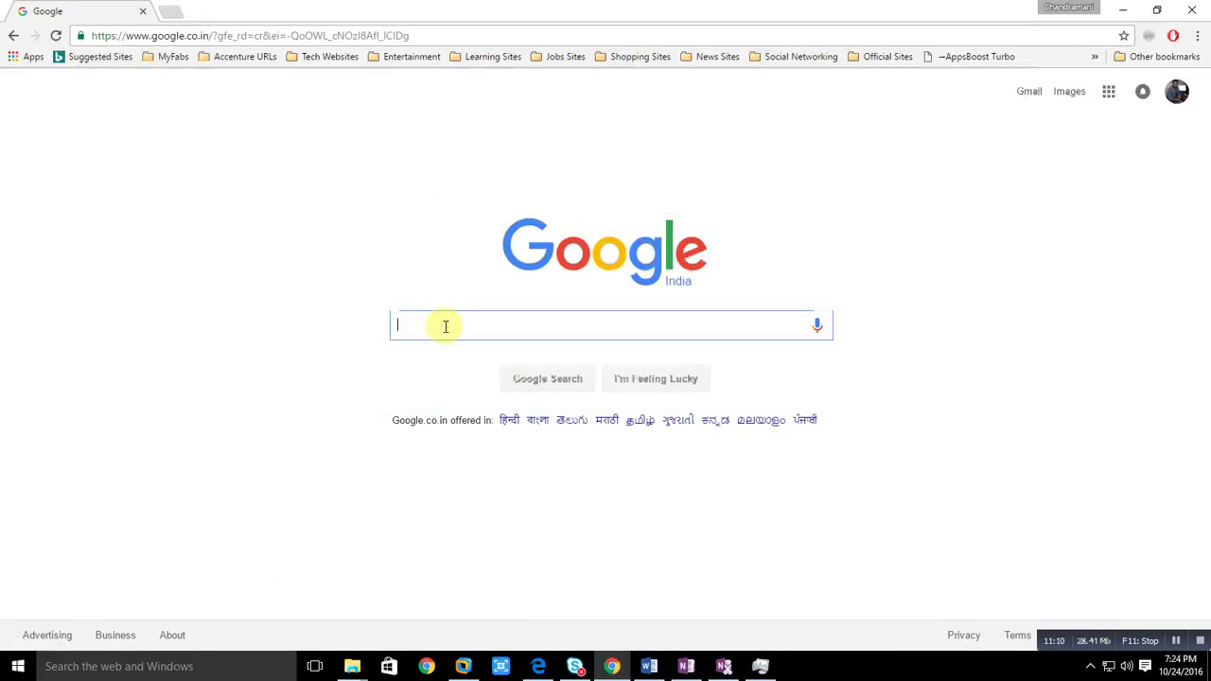
text(sccm)
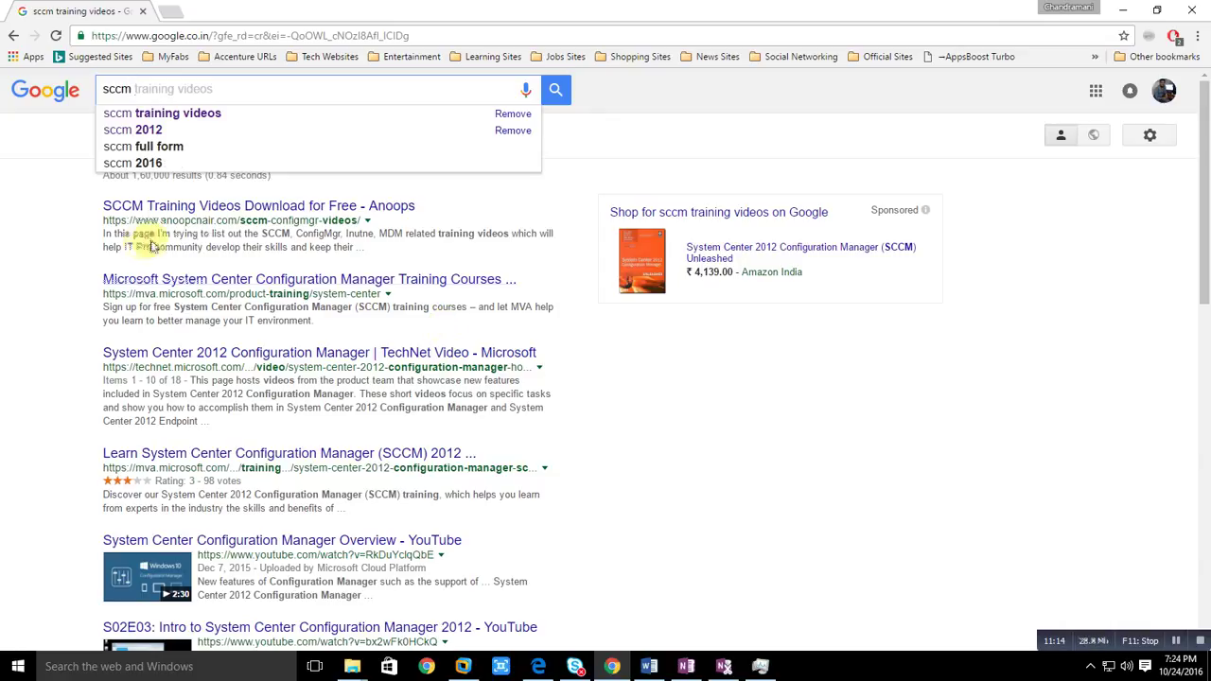
click(686, 666)
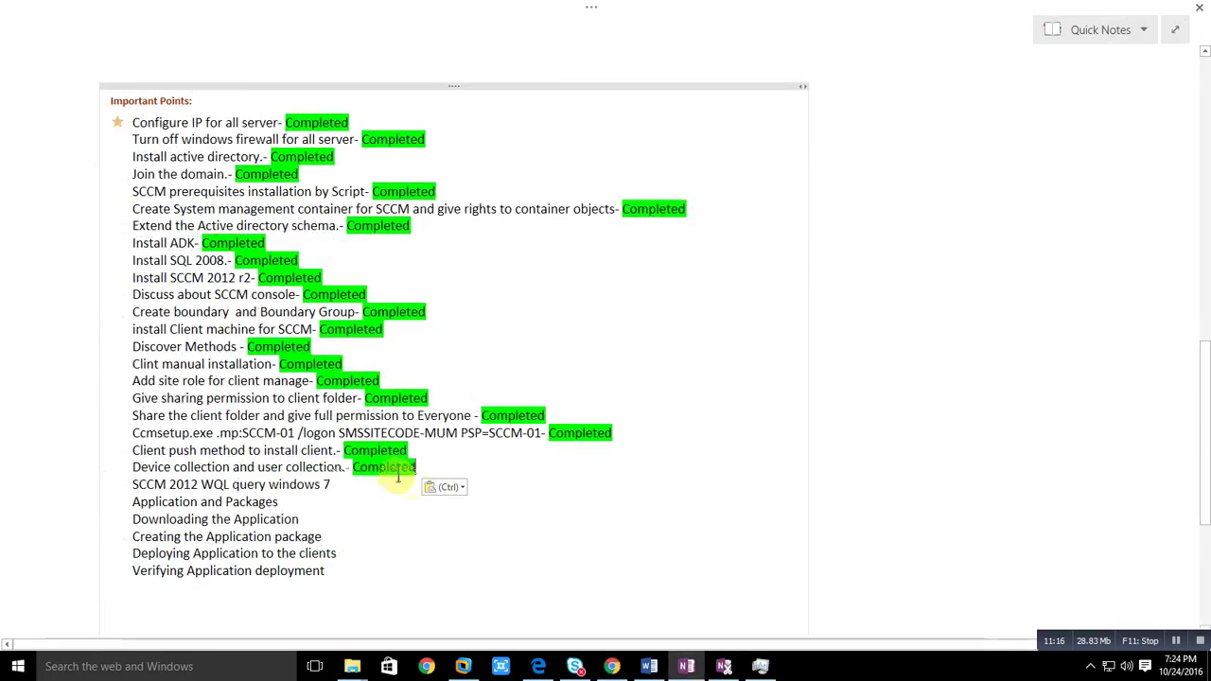
- Copy the line "SCCM 2012 WQL query windows 7" from the OneNote list and search Google for it in Chrome
drag(328, 484, 135, 488)
key(ctrl+c)
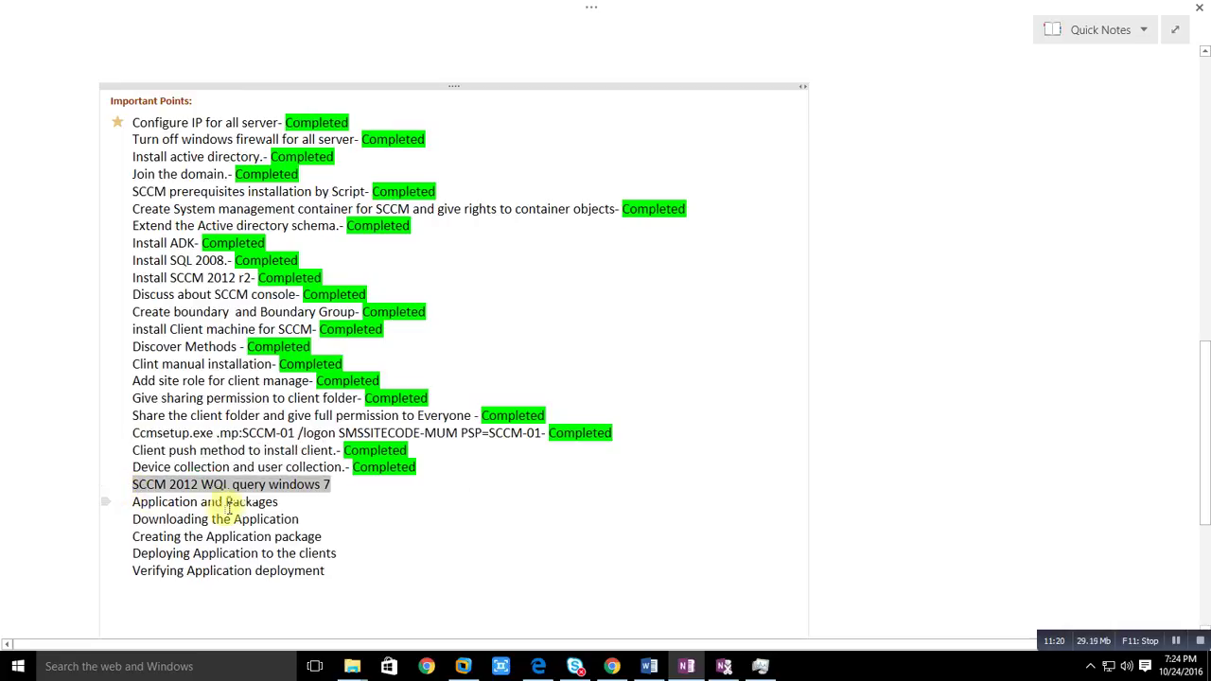
key(alt+Tab)
triple_click(167, 88)
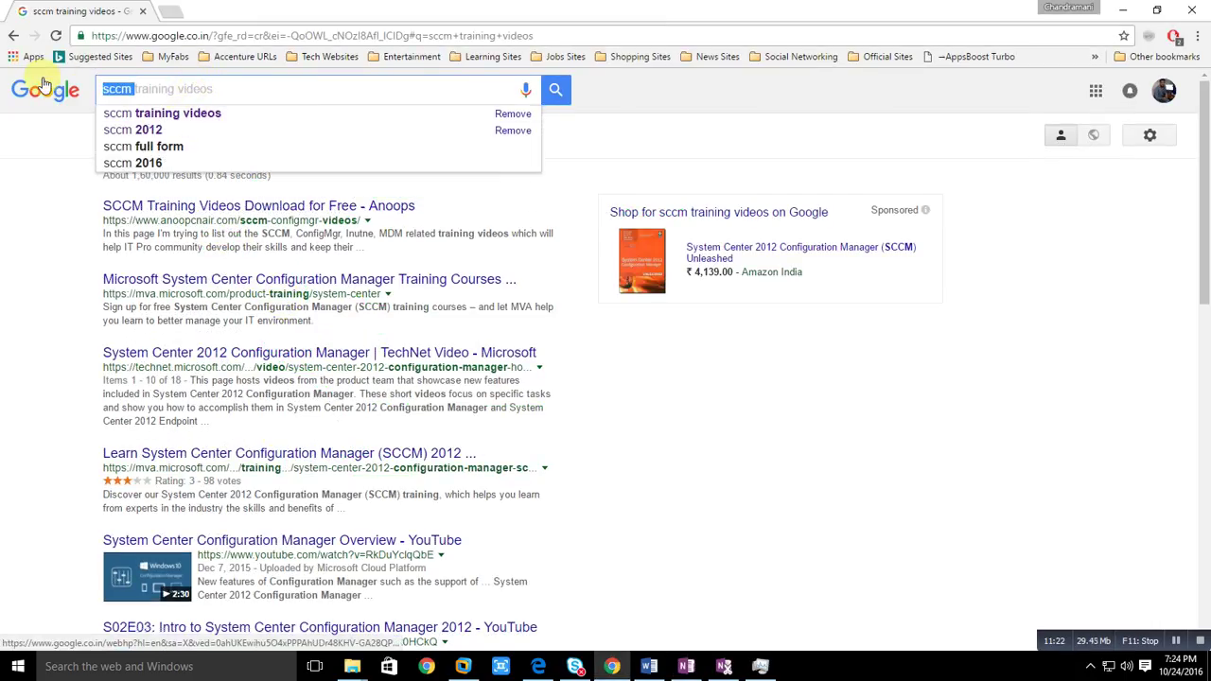
key(ctrl+v)
key(Return)
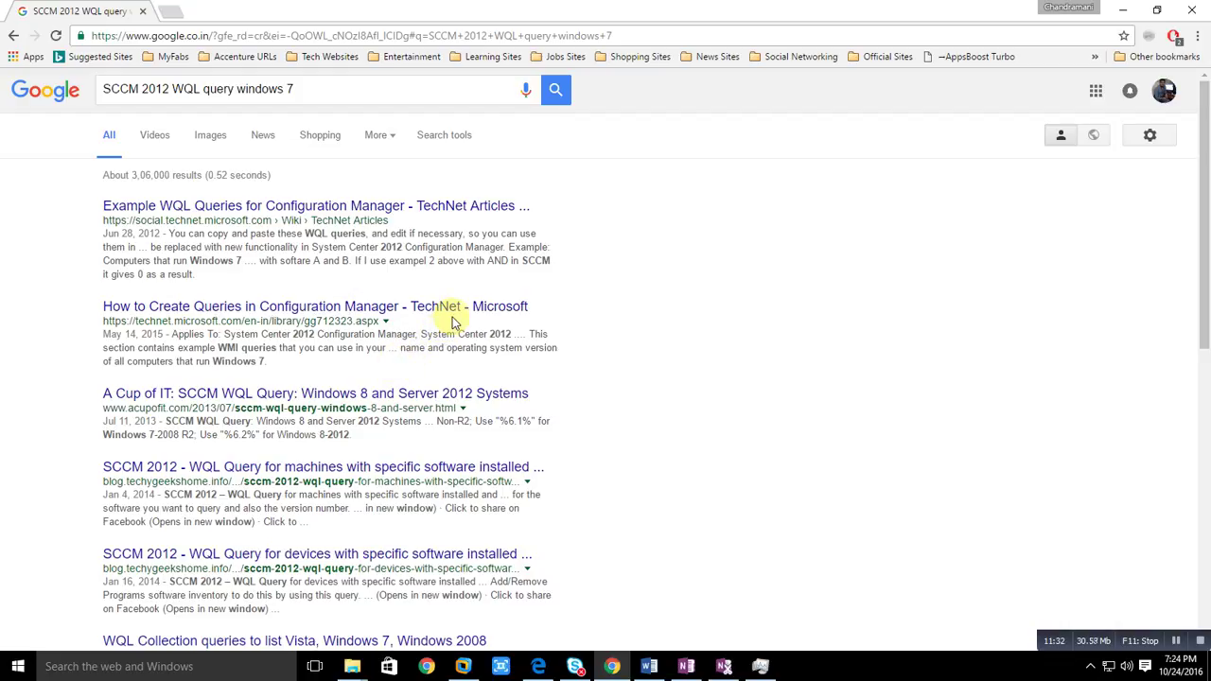
- Open the TechNet article "How to Create Queries in Configuration Manager" in a new window and find its "Computers that run Windows 7" example
right_click(457, 310)
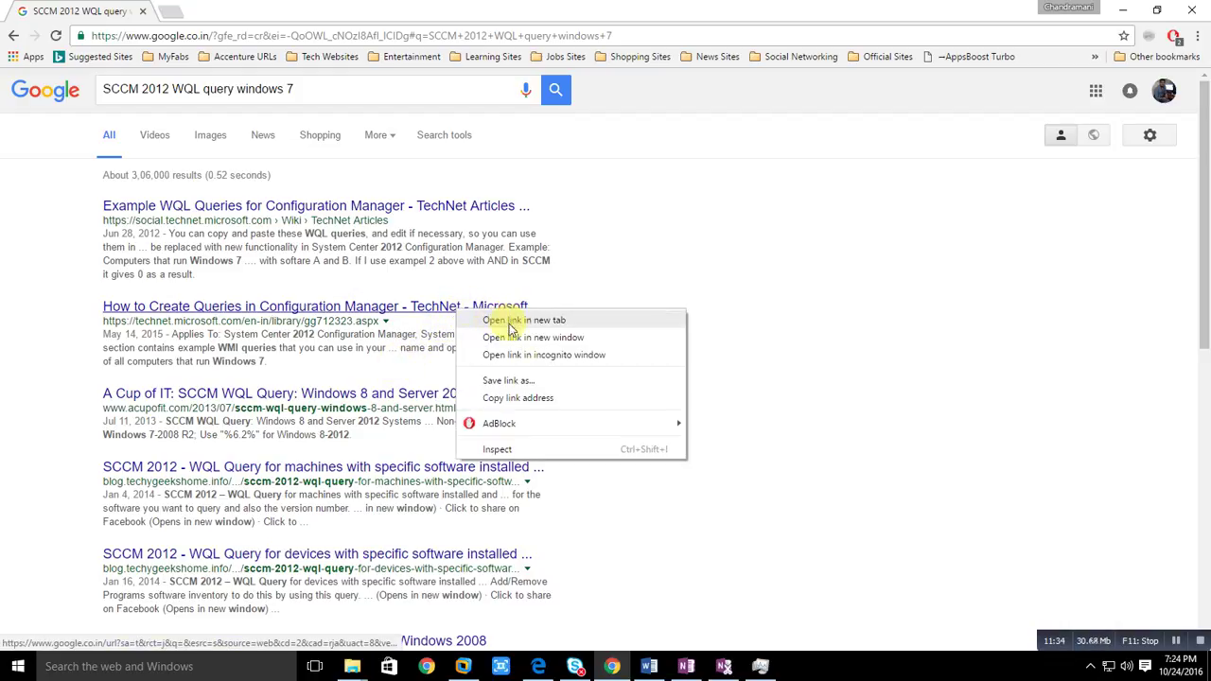
click(502, 337)
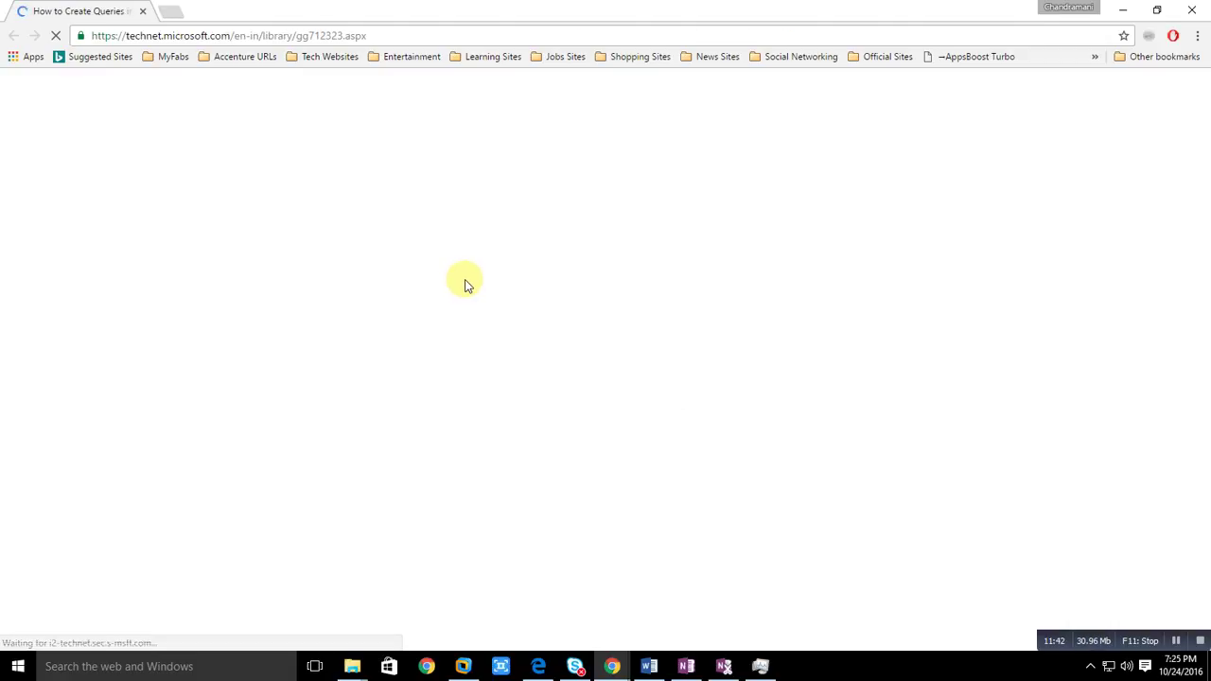
scroll(469, 303, down, 7)
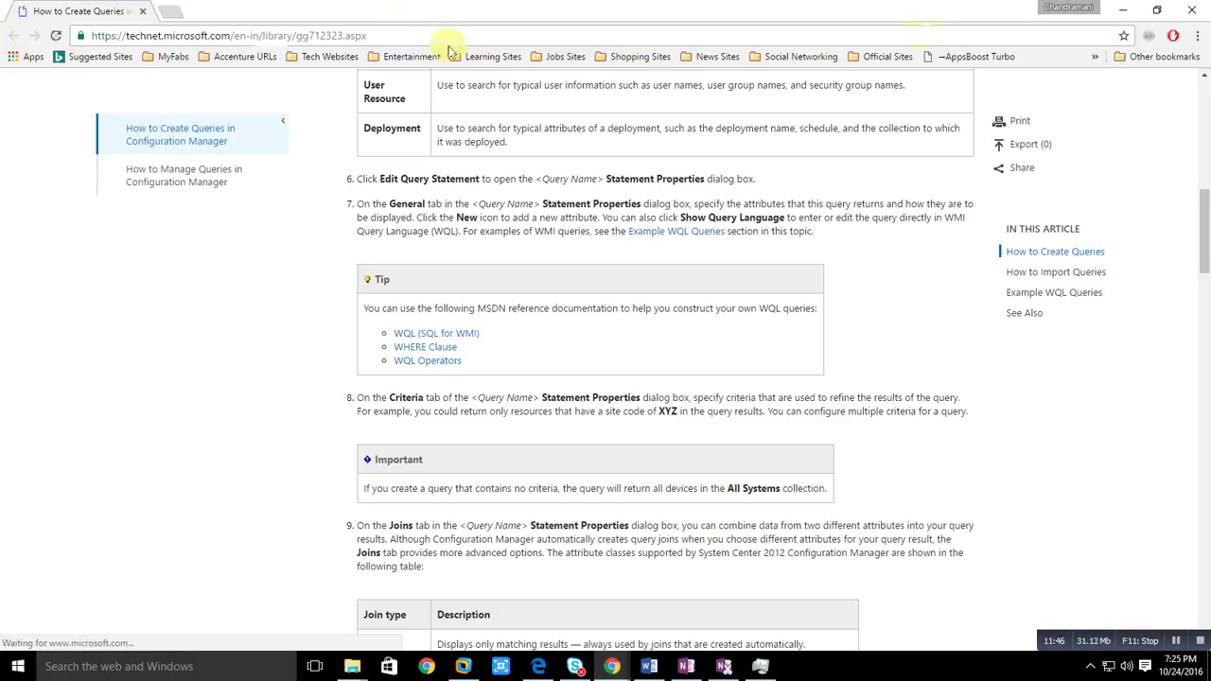
double_click(848, 28)
drag(1072, 116, 799, 94)
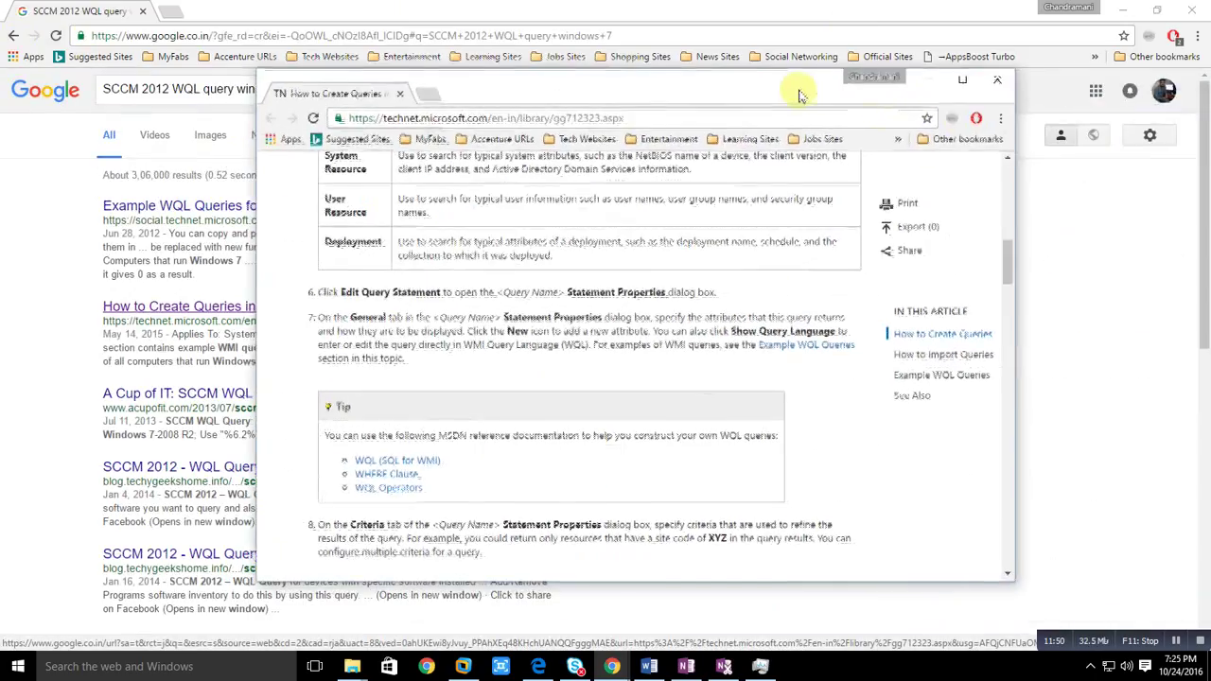
click(962, 79)
scroll(799, 283, up, 5)
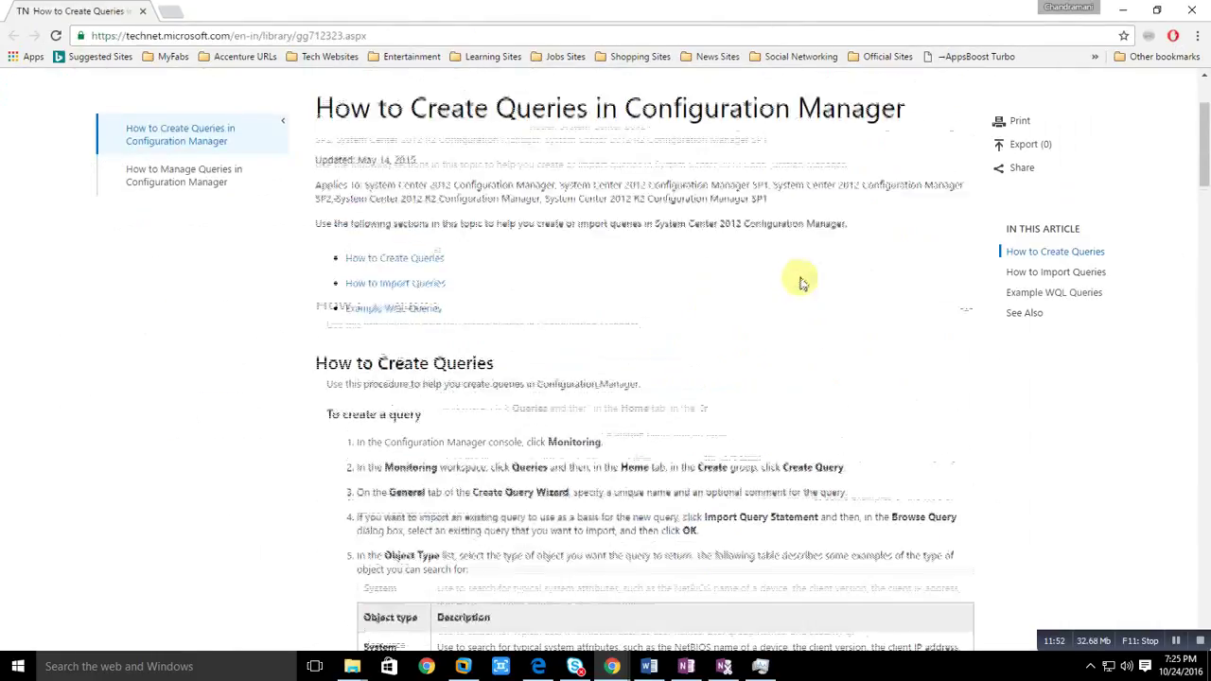
scroll(765, 284, down, 10)
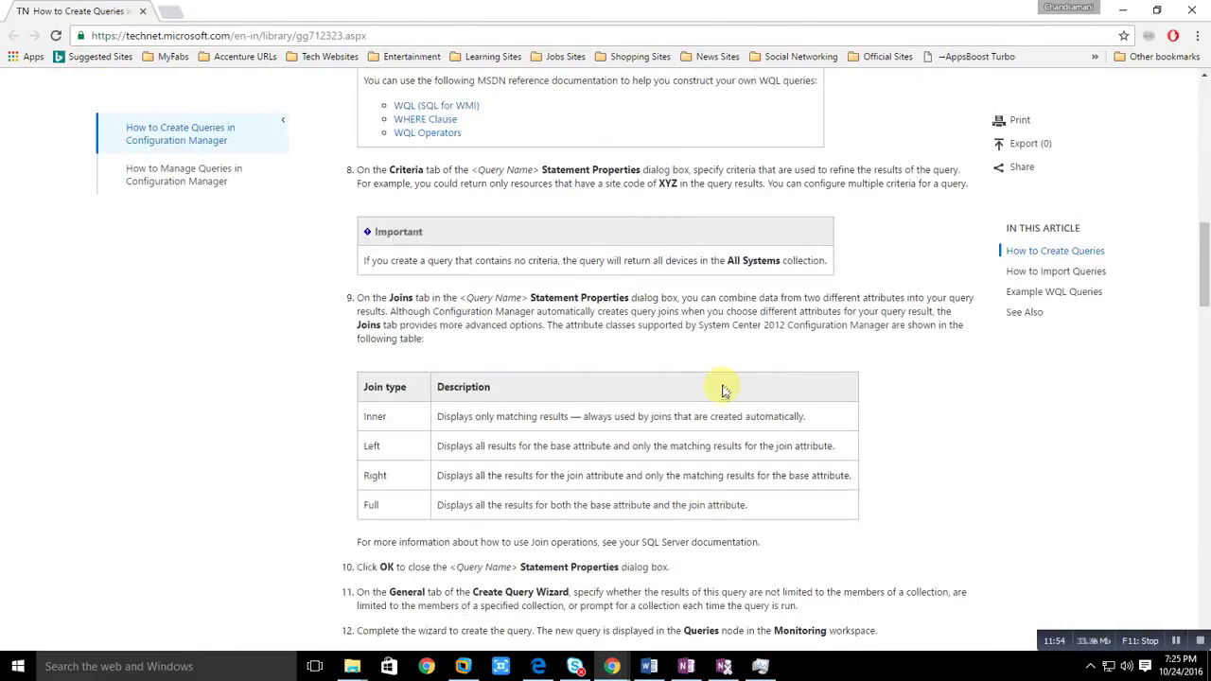
scroll(723, 389, down, 10)
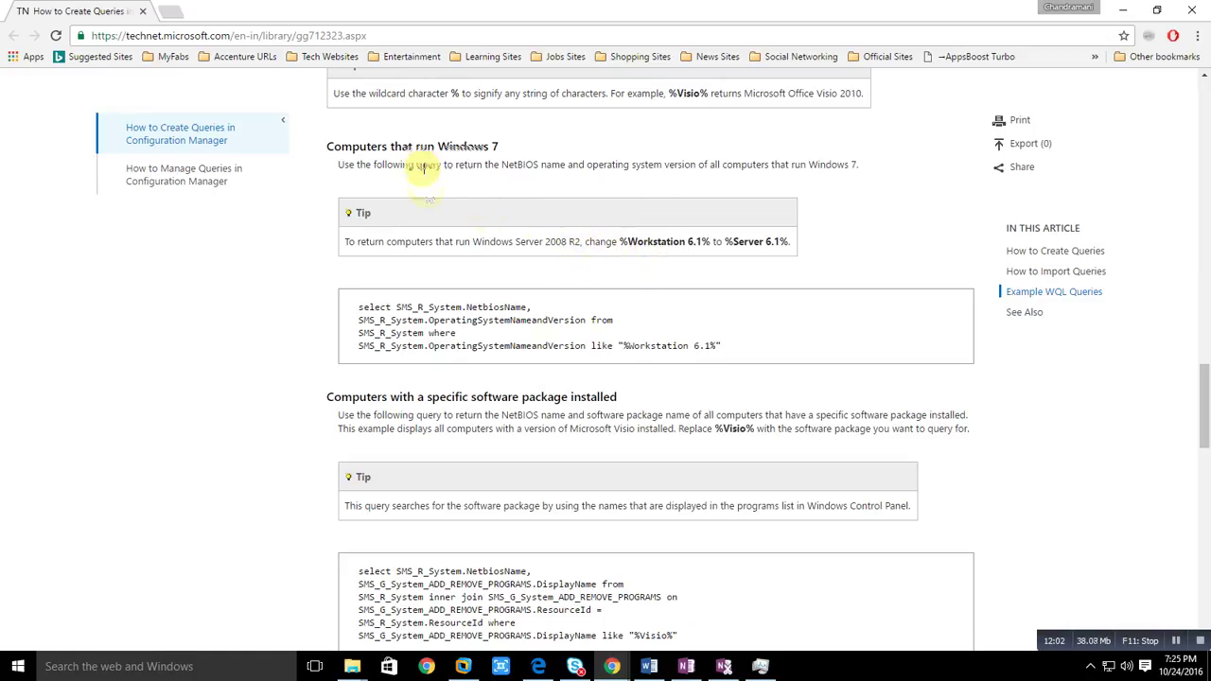
- Copy the complete WQL query given under "Computers that run Windows 7", through the "%Workstation 6.1%" condition
drag(501, 149, 325, 149)
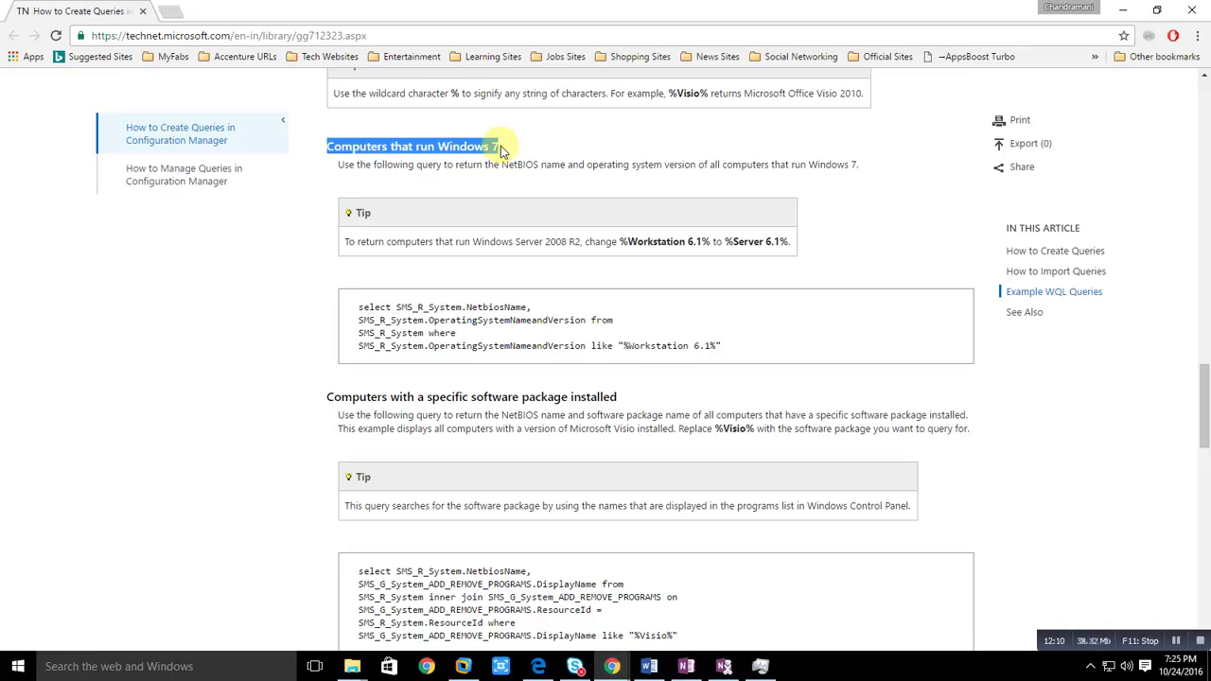
drag(729, 346, 369, 304)
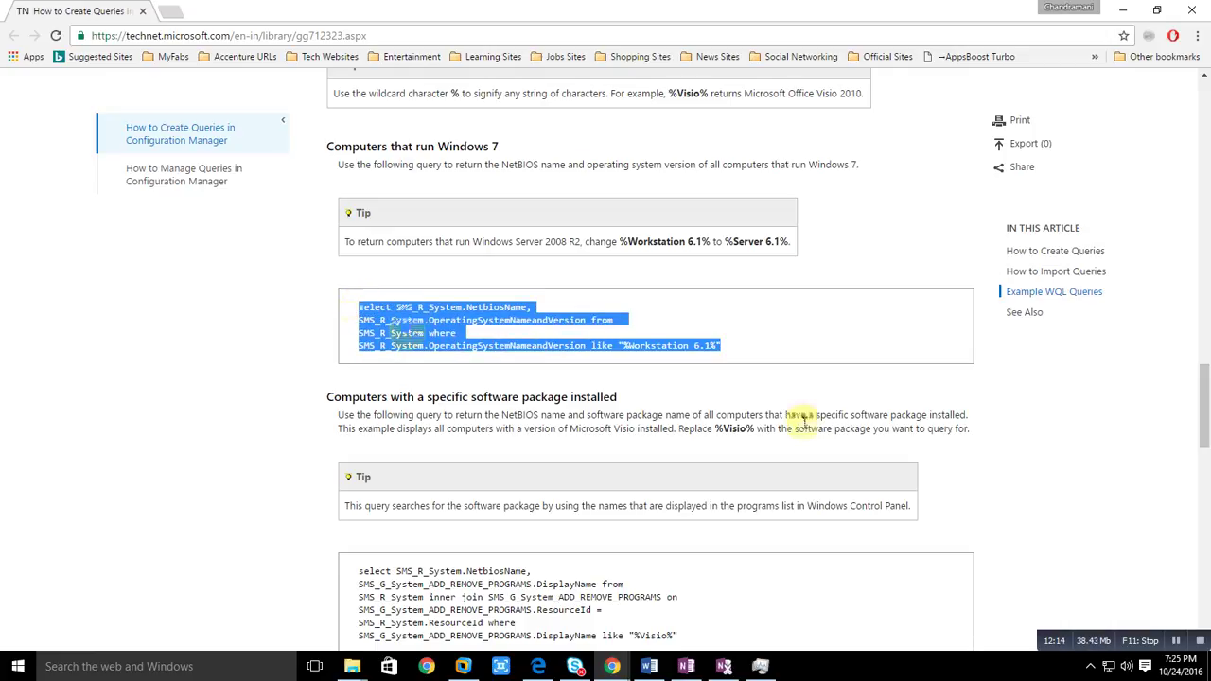
drag(726, 346, 628, 346)
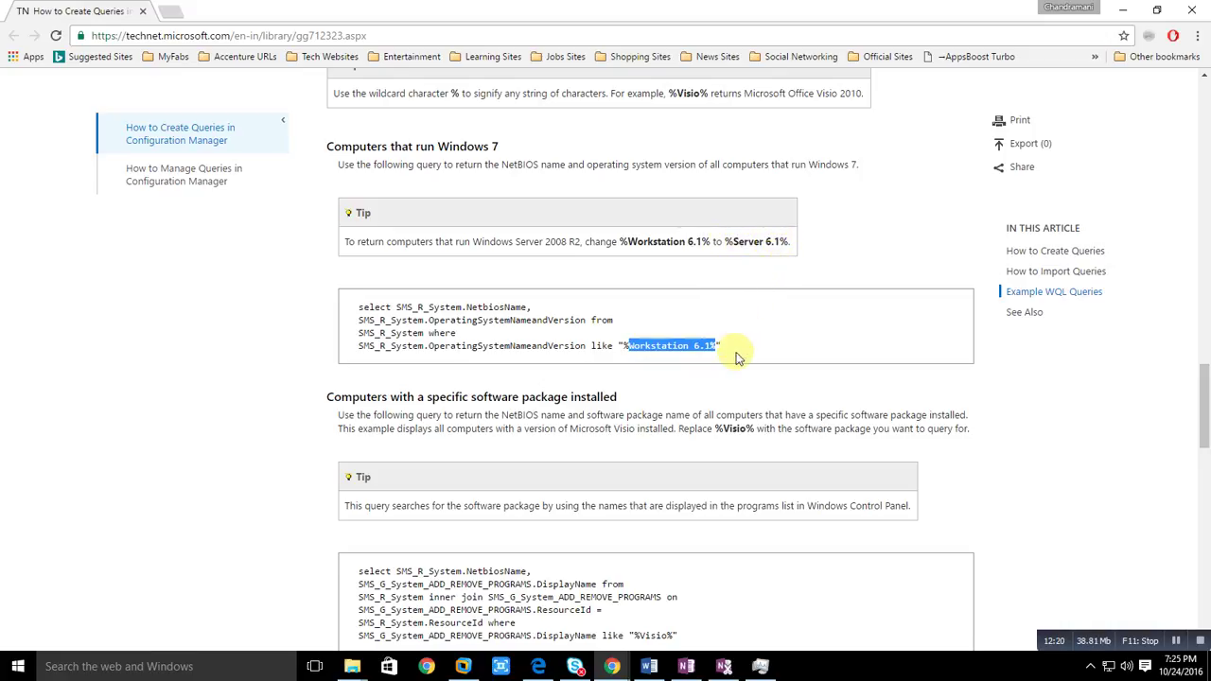
drag(736, 350, 360, 307)
key(ctrl+c)
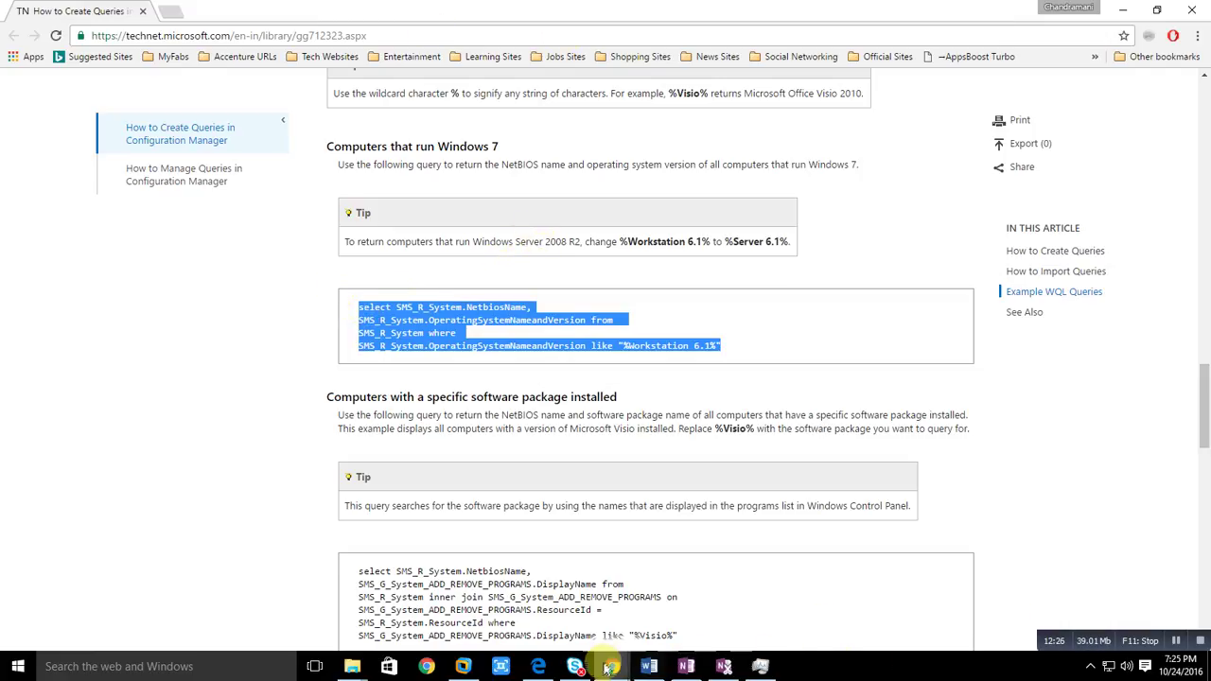
- Return to the Configuration Manager virtual machine, replace the rule's default query statement with the copied Windows 7 query and accept it
click(468, 667)
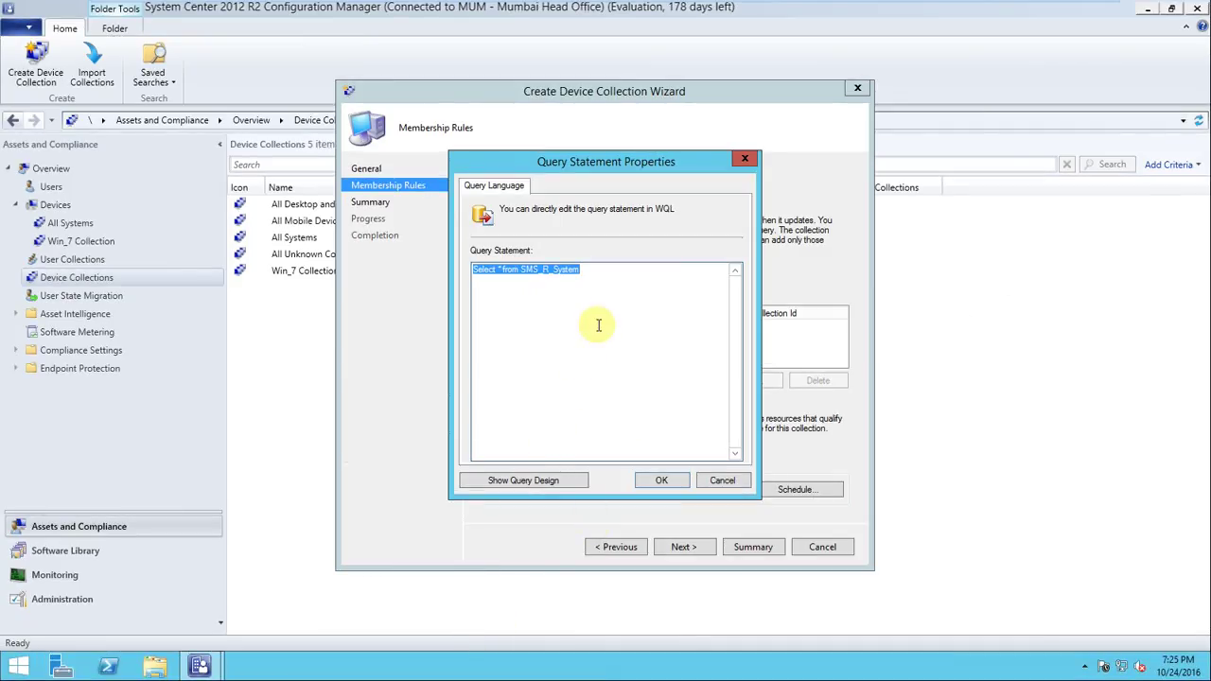
key(Delete)
key(ctrl+v)
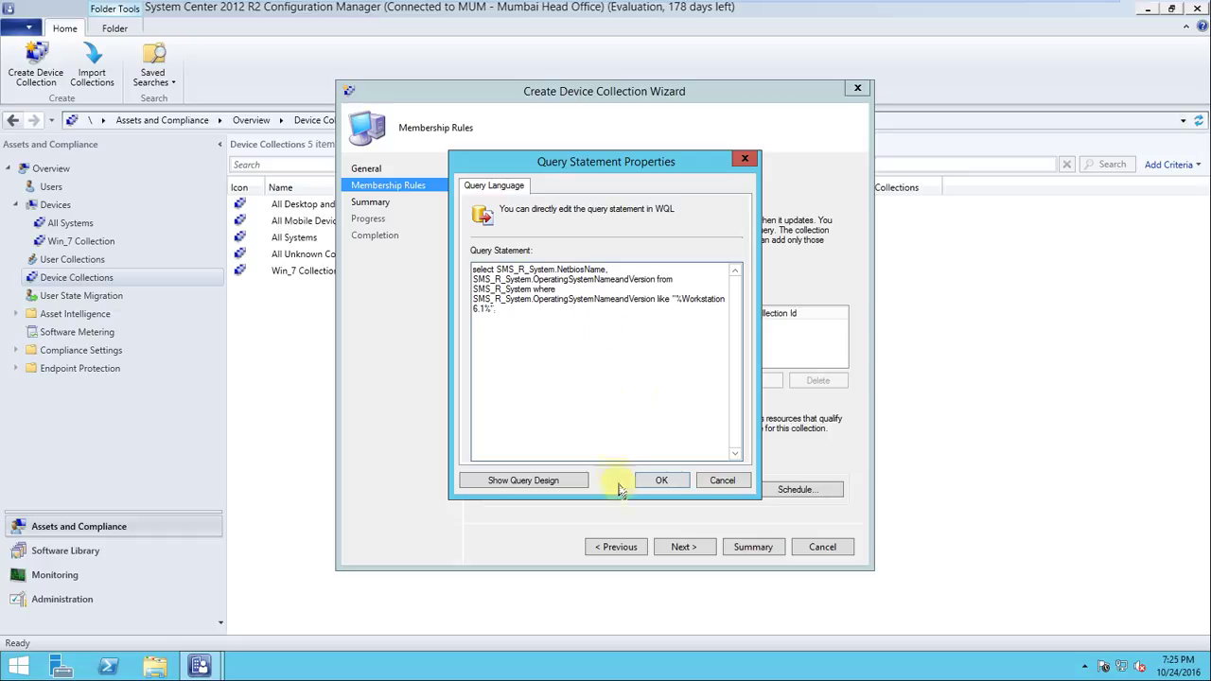
click(661, 484)
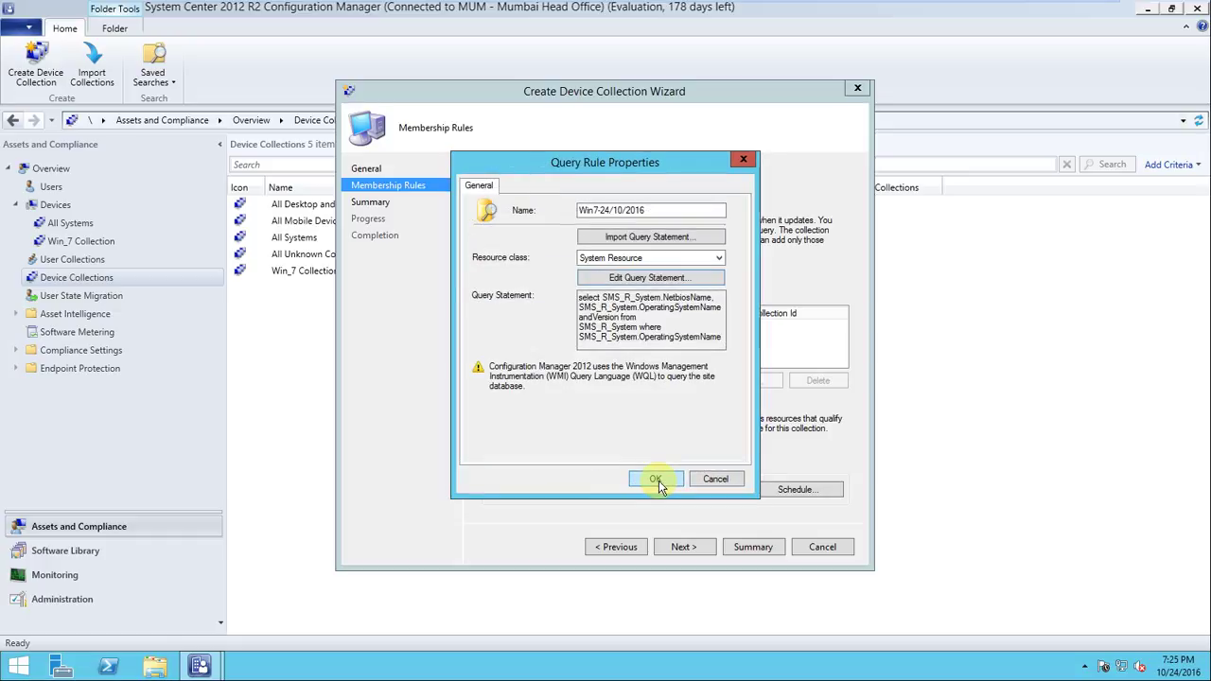
- Accept the Win7-24/10/2016 query rule and complete the wizard to create the Win_7_Dyn_Collection device collection
click(660, 479)
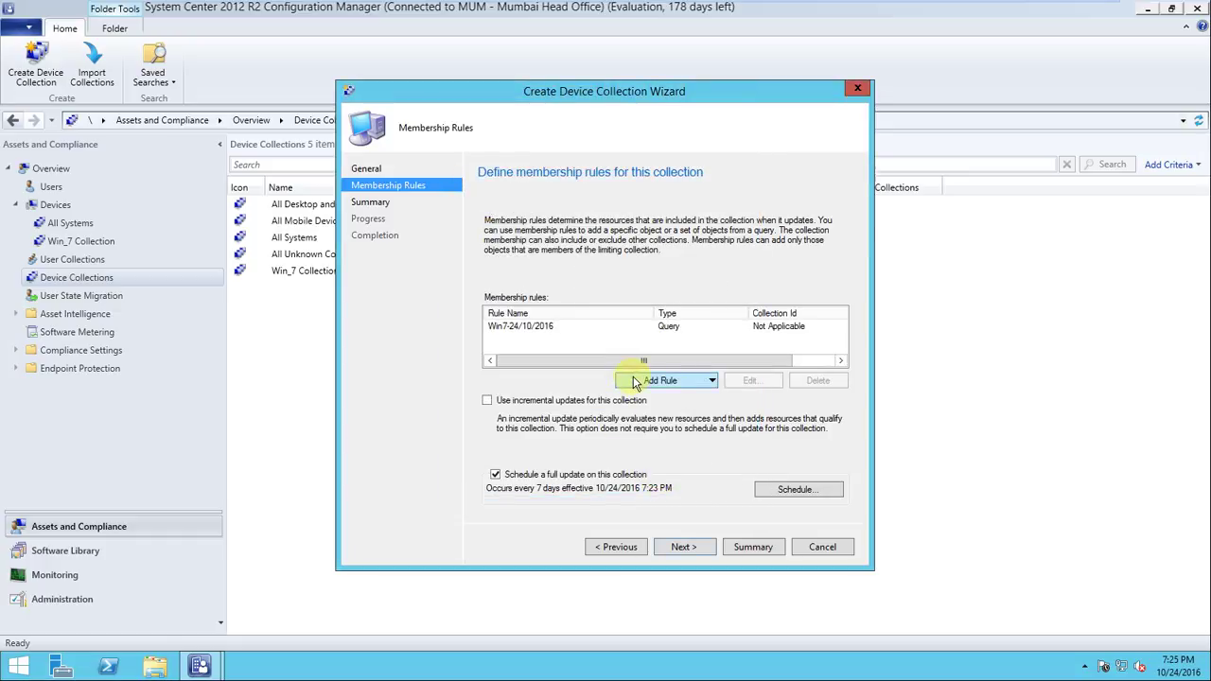
click(700, 555)
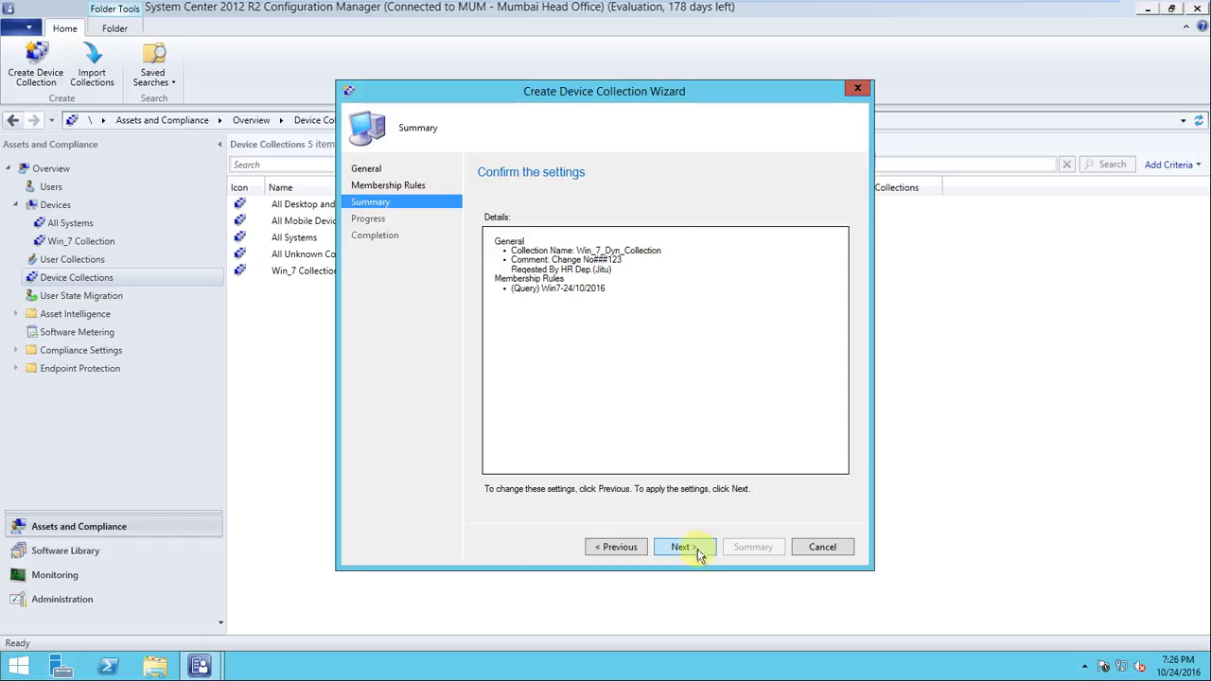
click(700, 554)
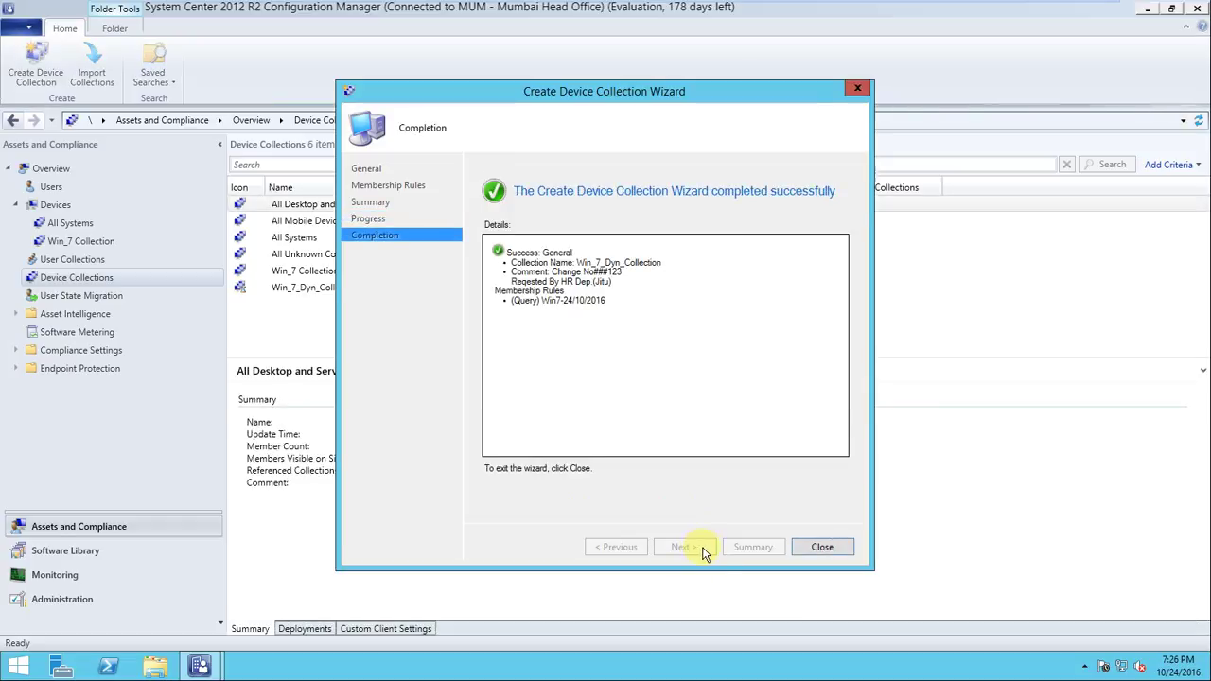
click(822, 551)
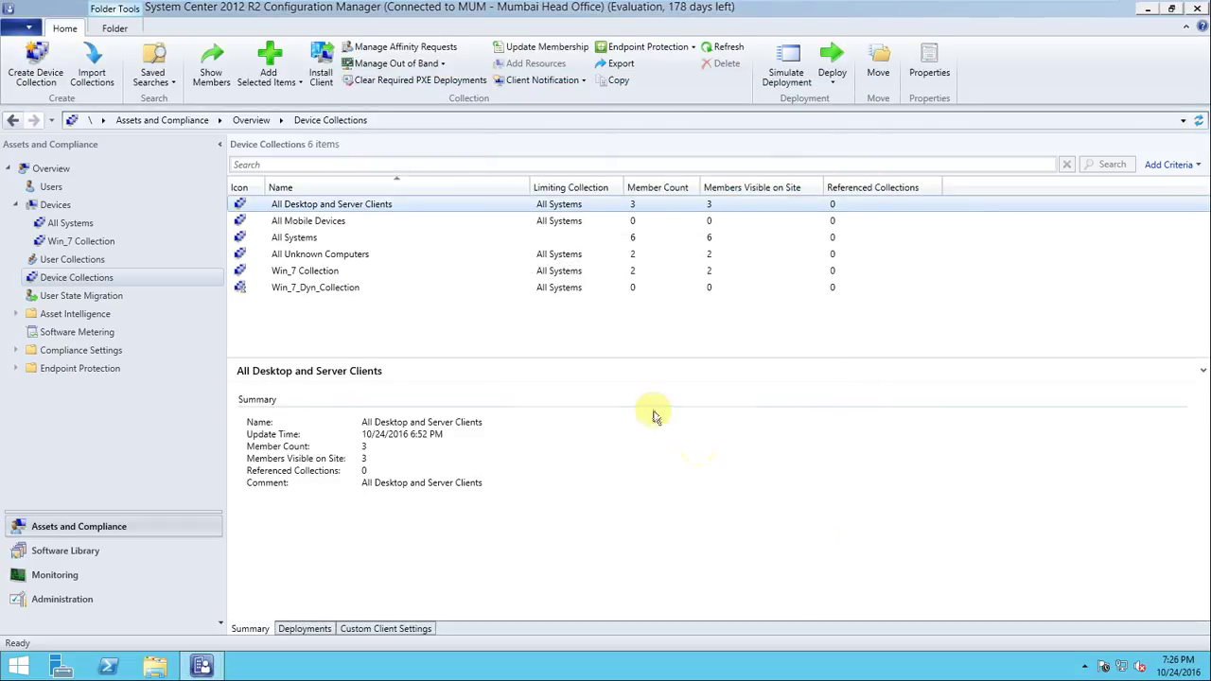
- Select Win_7_Dyn_Collection in the device collections list and refresh it to check its member count
click(348, 287)
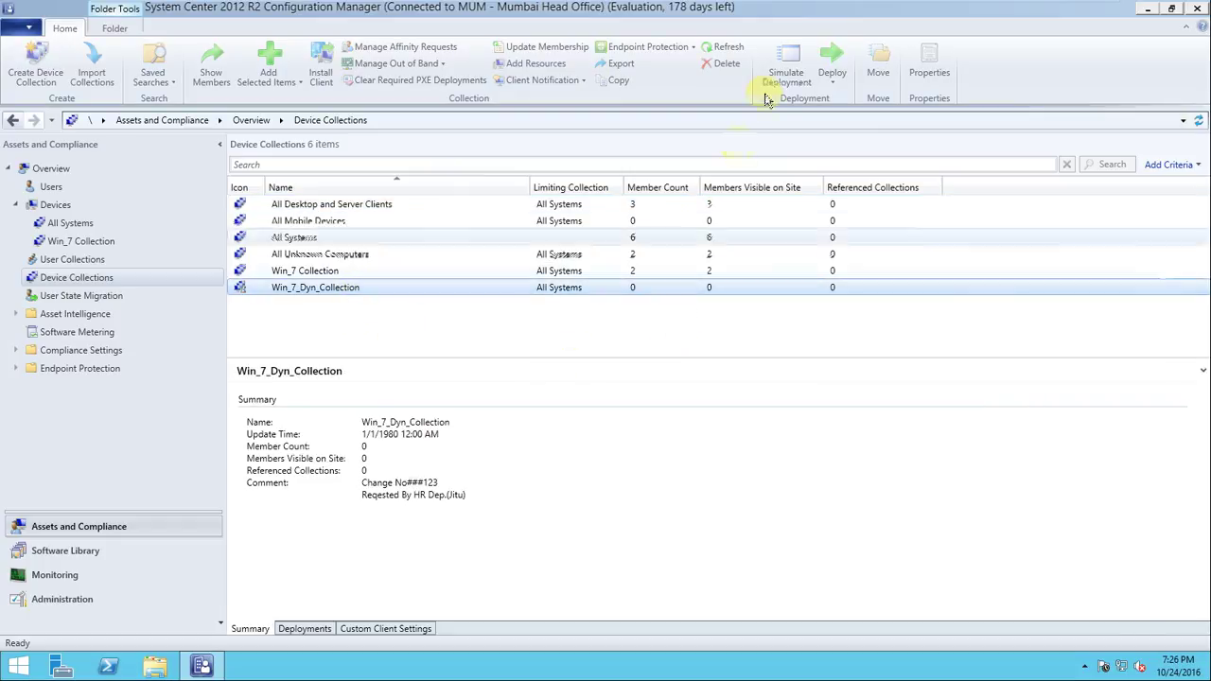
click(728, 47)
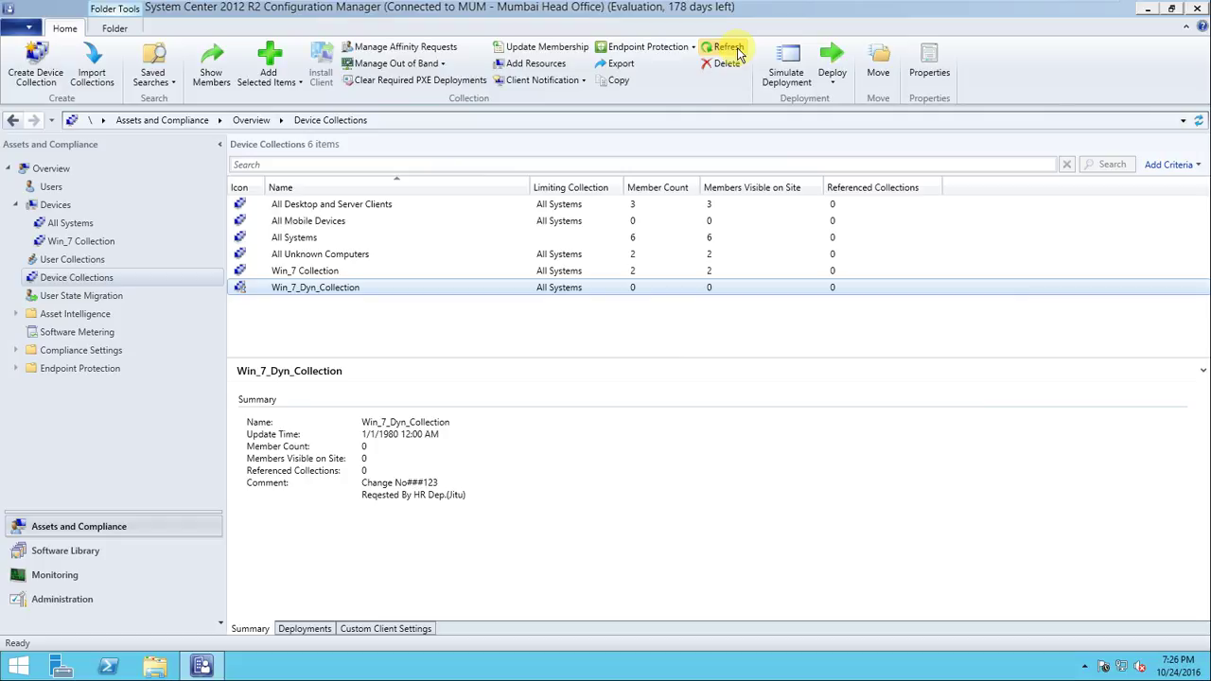
click(738, 53)
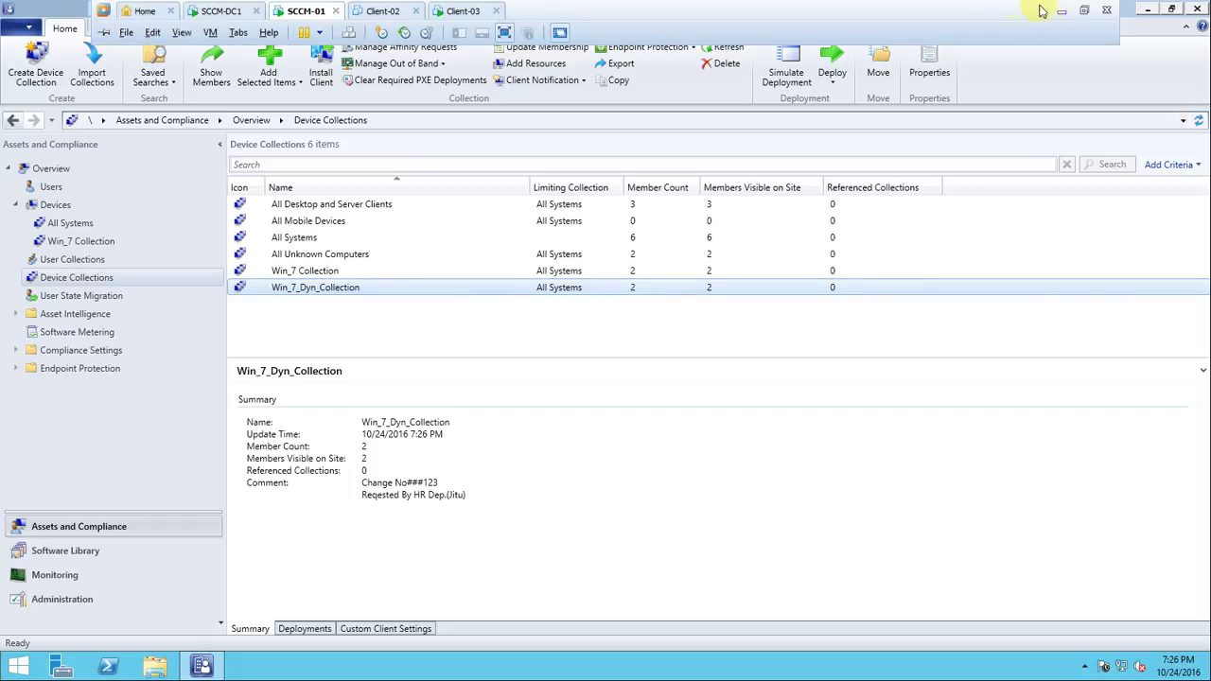
- Leave the virtual machine, switch to the OneNote task list and append a green-highlighted ".- Completed" to "SCCM 2012 WQL query windows 7"
click(1061, 11)
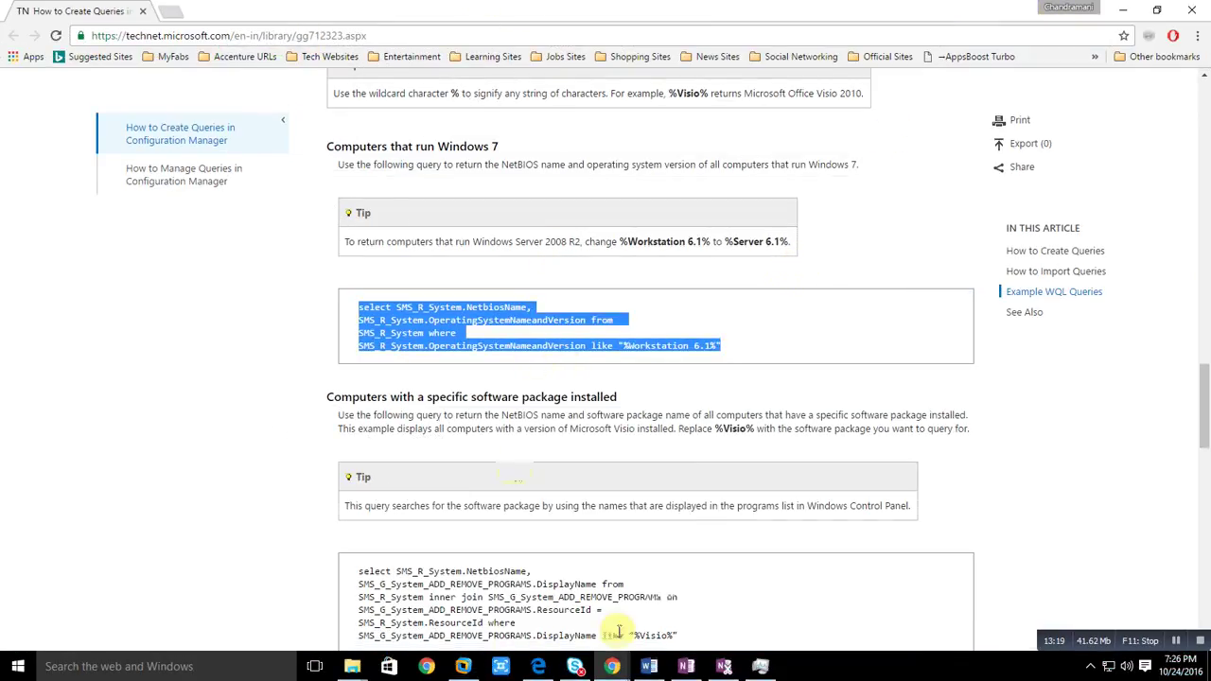
click(685, 662)
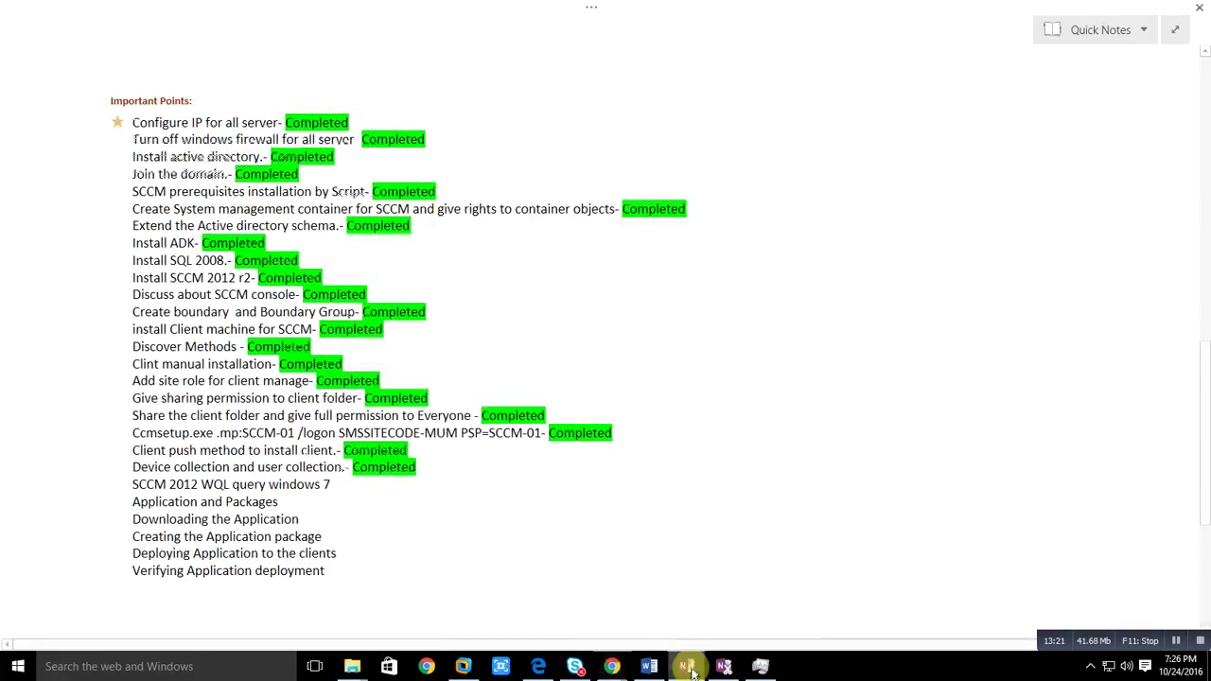
double_click(383, 467)
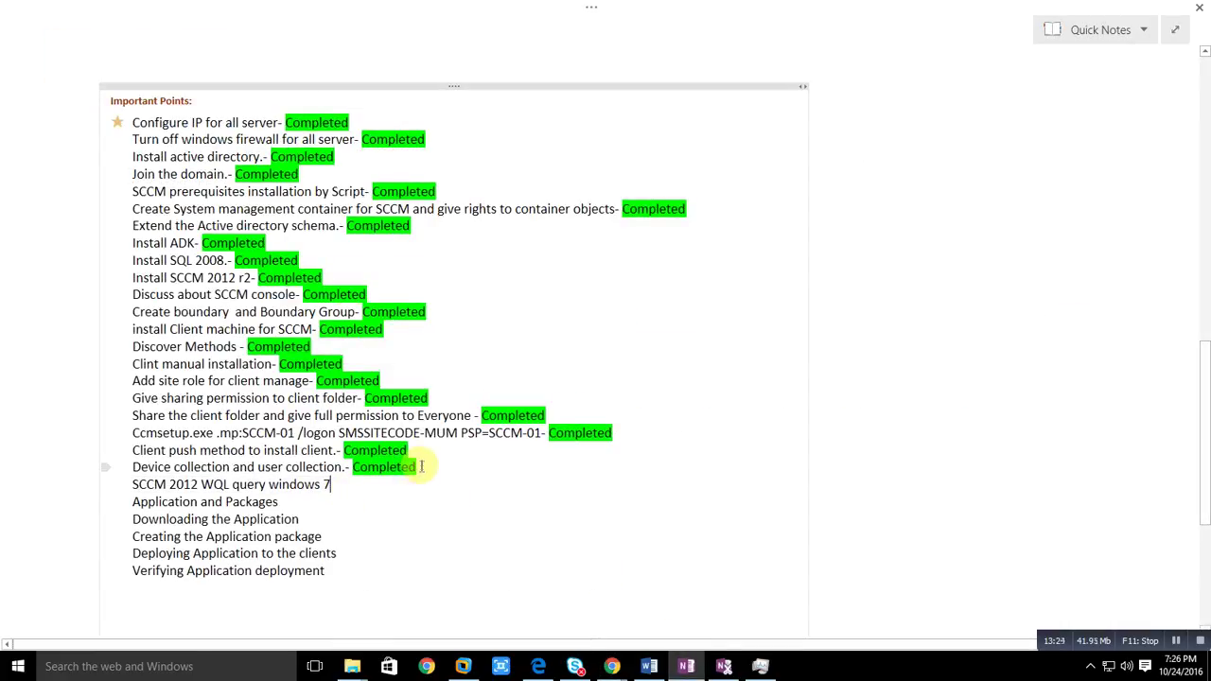
key(ctrl+alt+h)
click(350, 483)
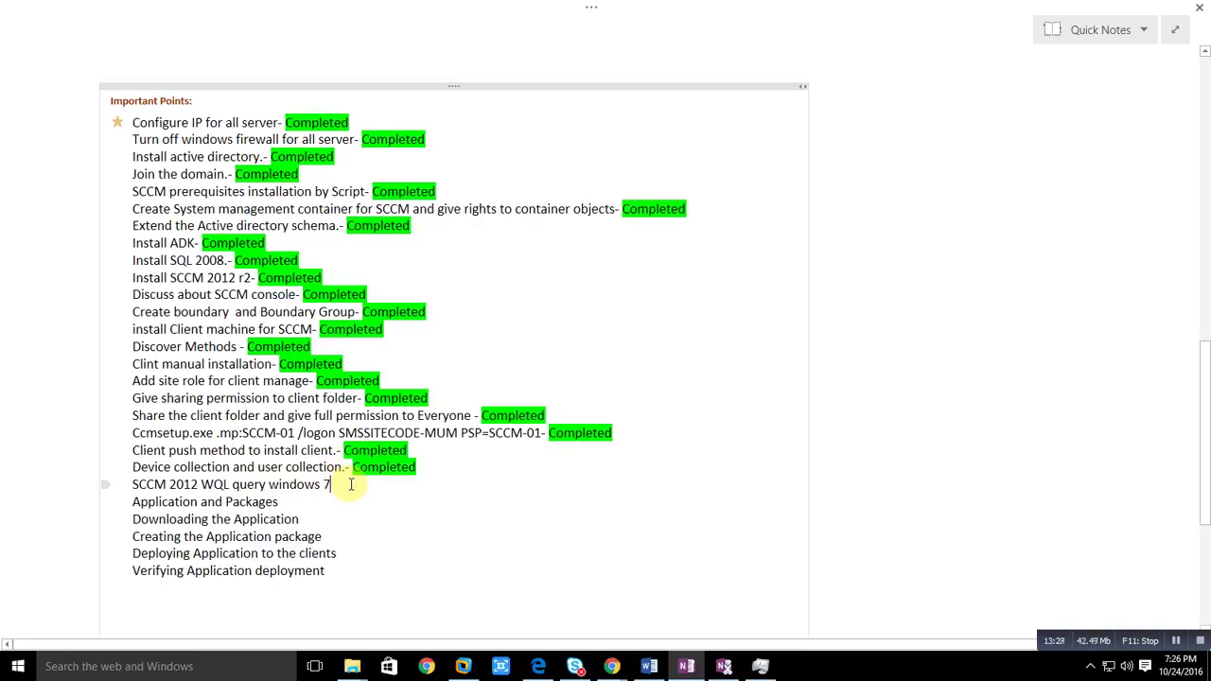
text(.- Completed)
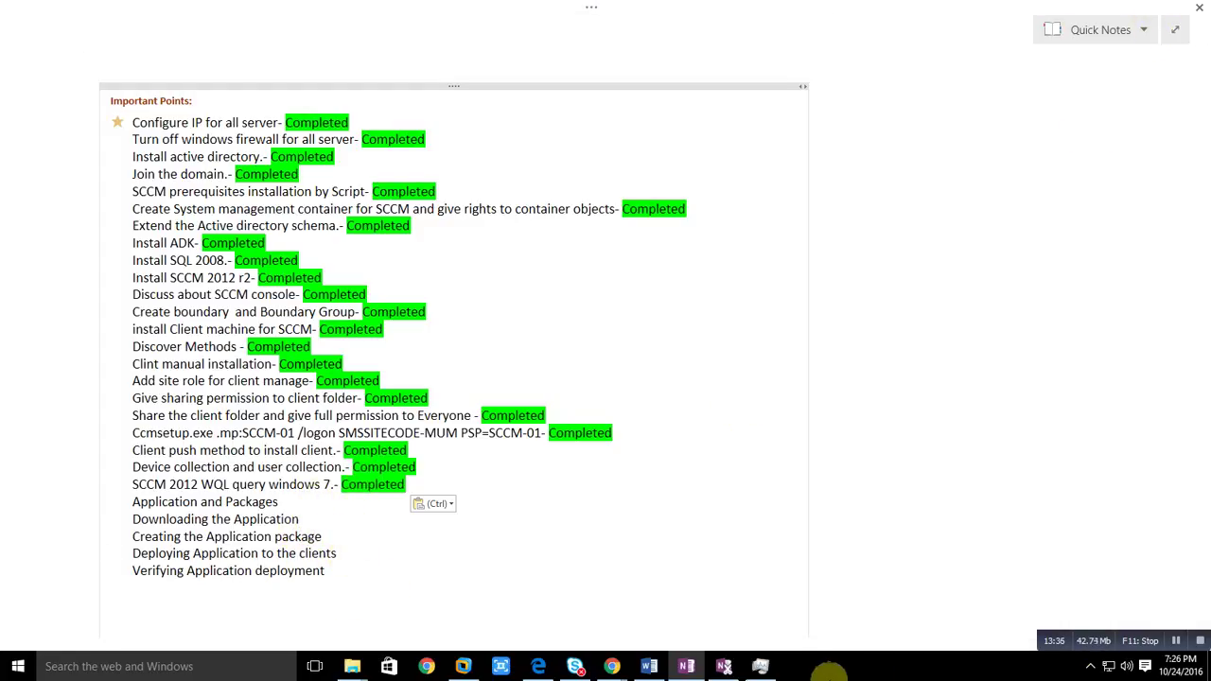
mouse_move(623, 671)
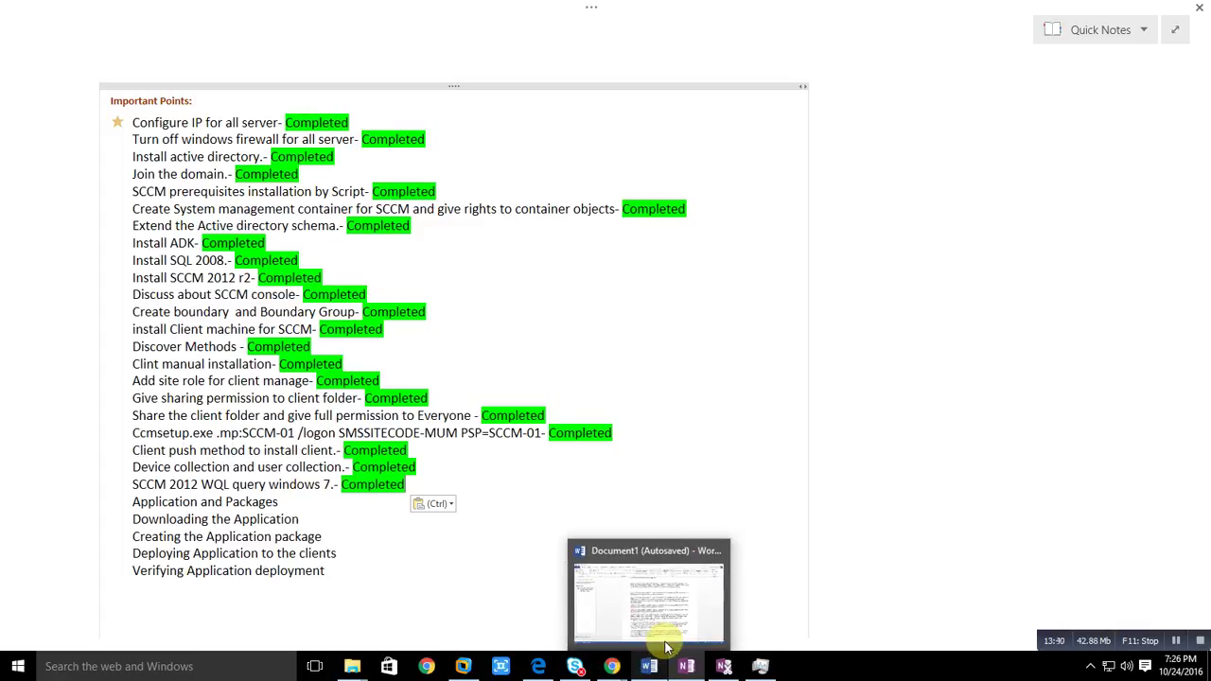
mouse_move(662, 631)
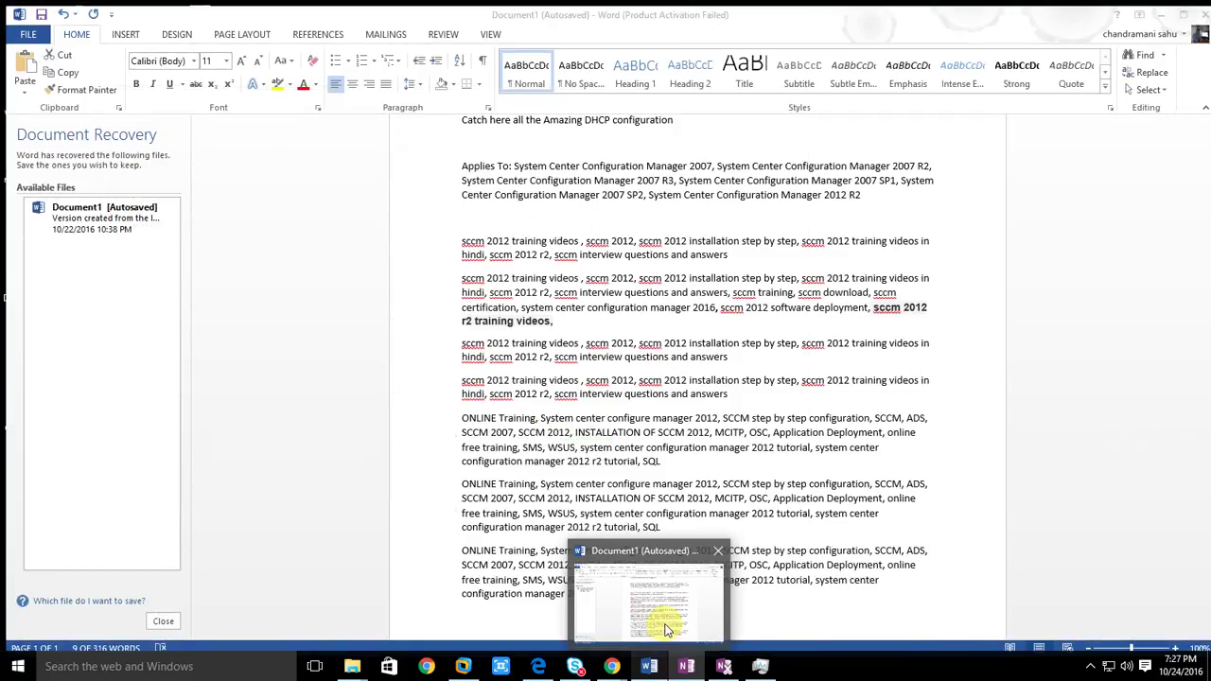